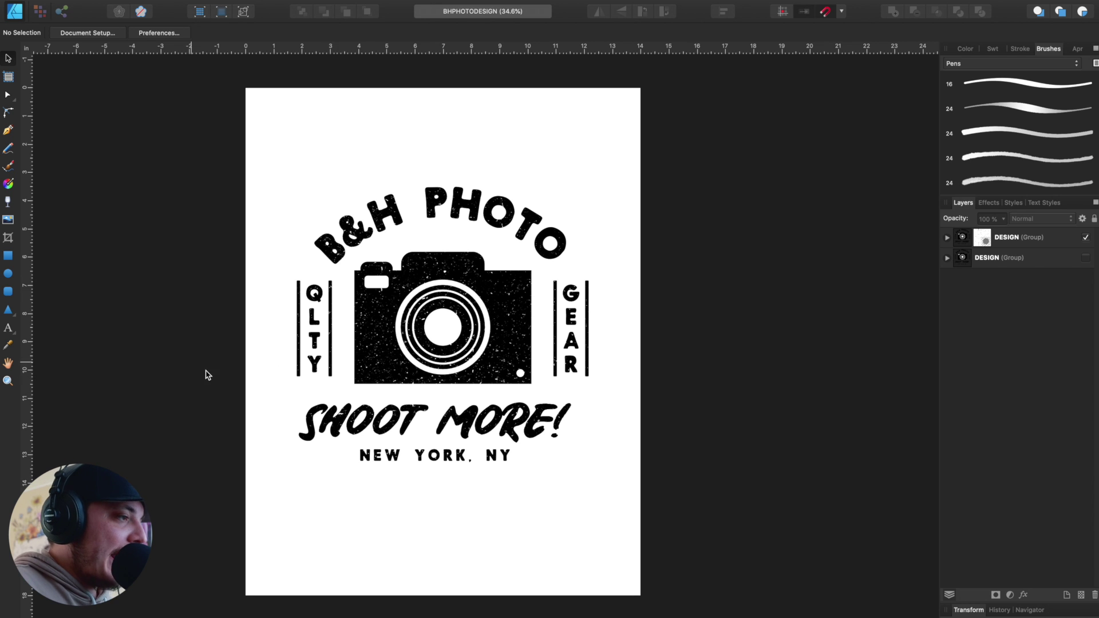
Create a new 14 × 18 in portrait document at 300 DPI with the RGB/8 color format and sRGB IEC61966-2.1 profile.
{"action": "left_click", "coordinate": [261, 277]}
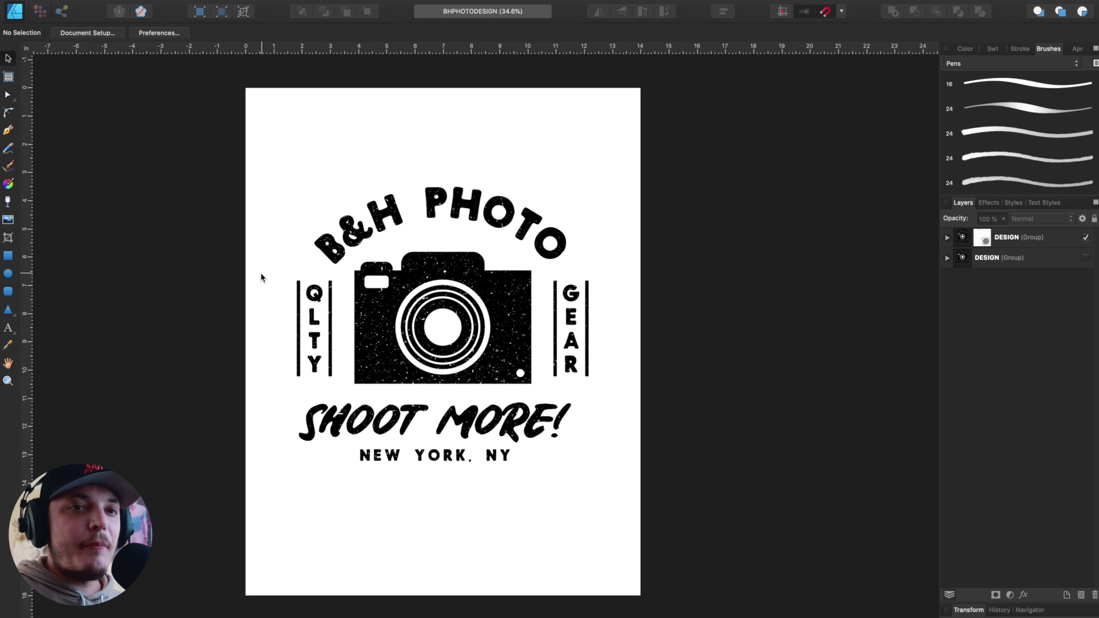
{"action": "mouse_move", "coordinate": [43, 3]}
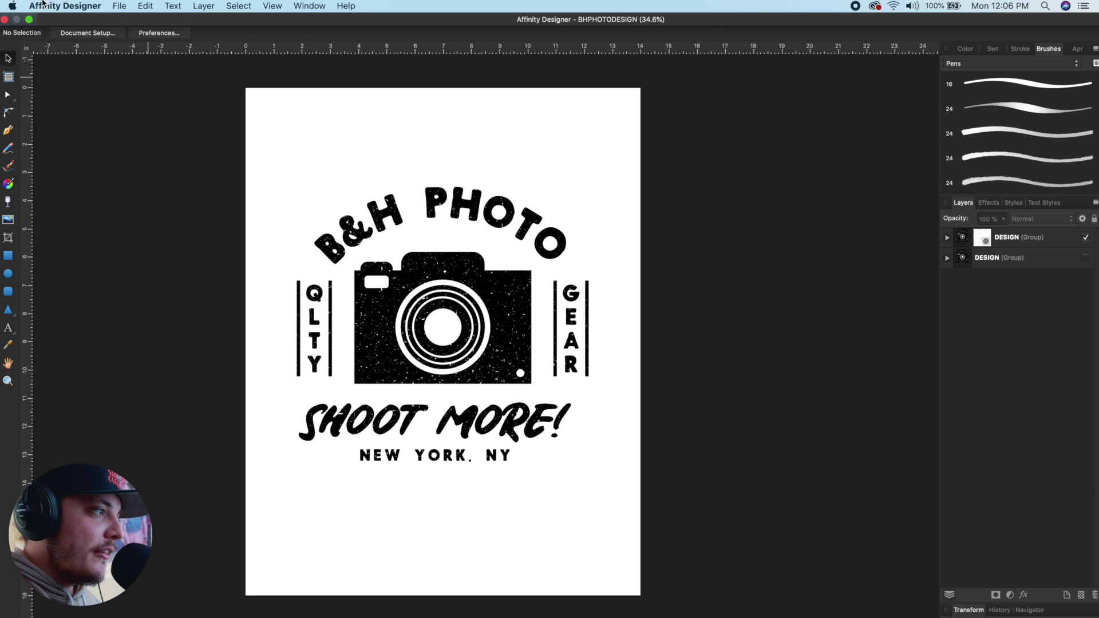
{"action": "left_click", "coordinate": [127, 6]}
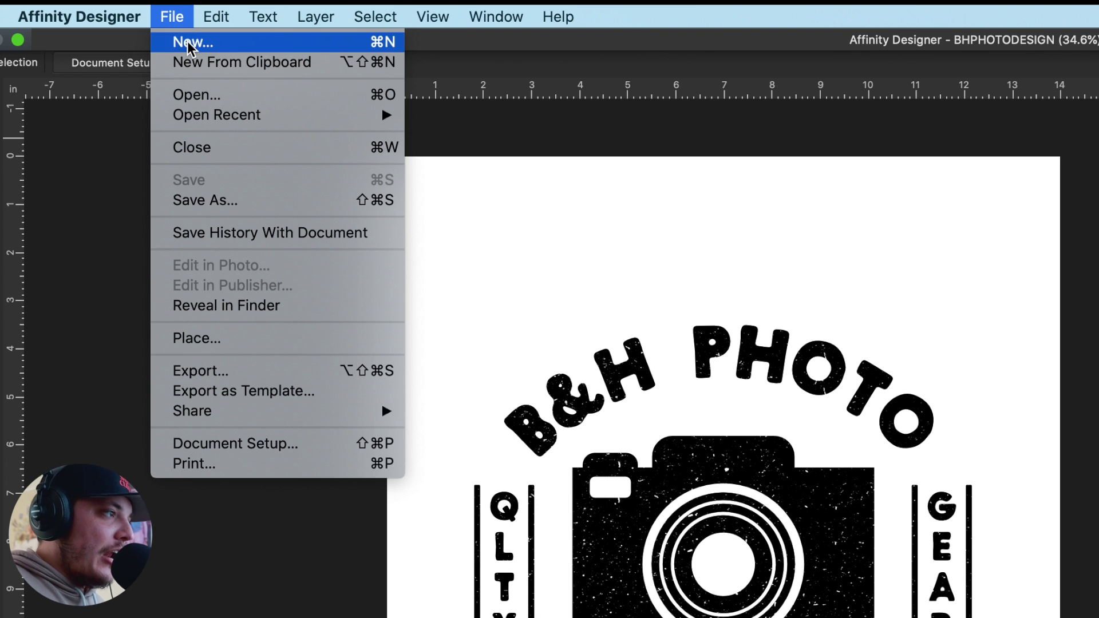
{"action": "left_click", "coordinate": [131, 21]}
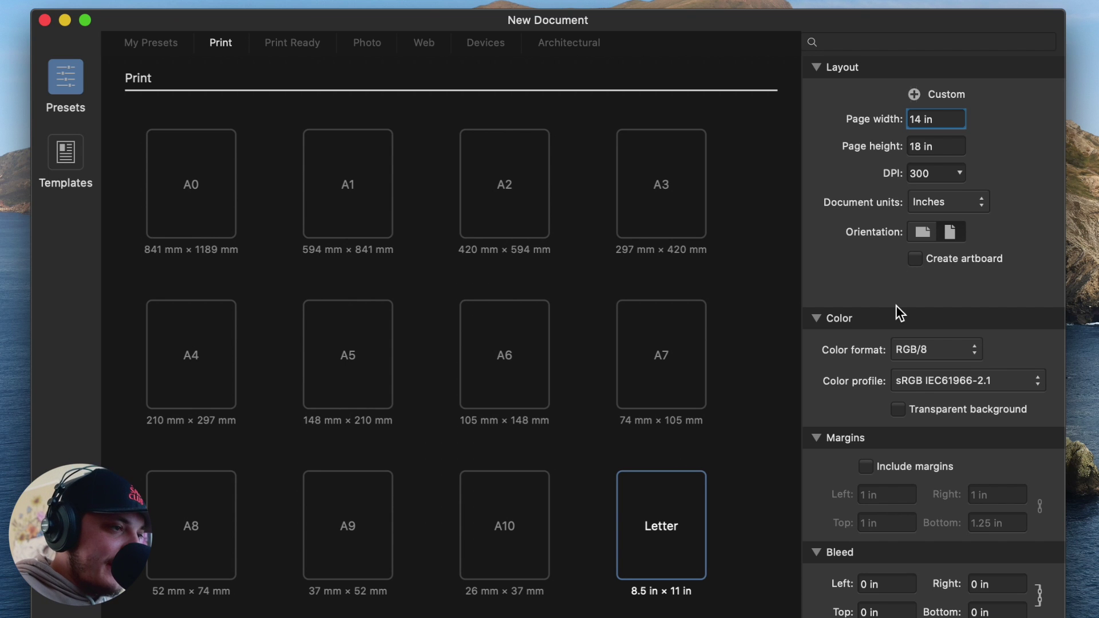
{"action": "left_click", "coordinate": [962, 350]}
{"action": "left_click", "coordinate": [991, 345]}
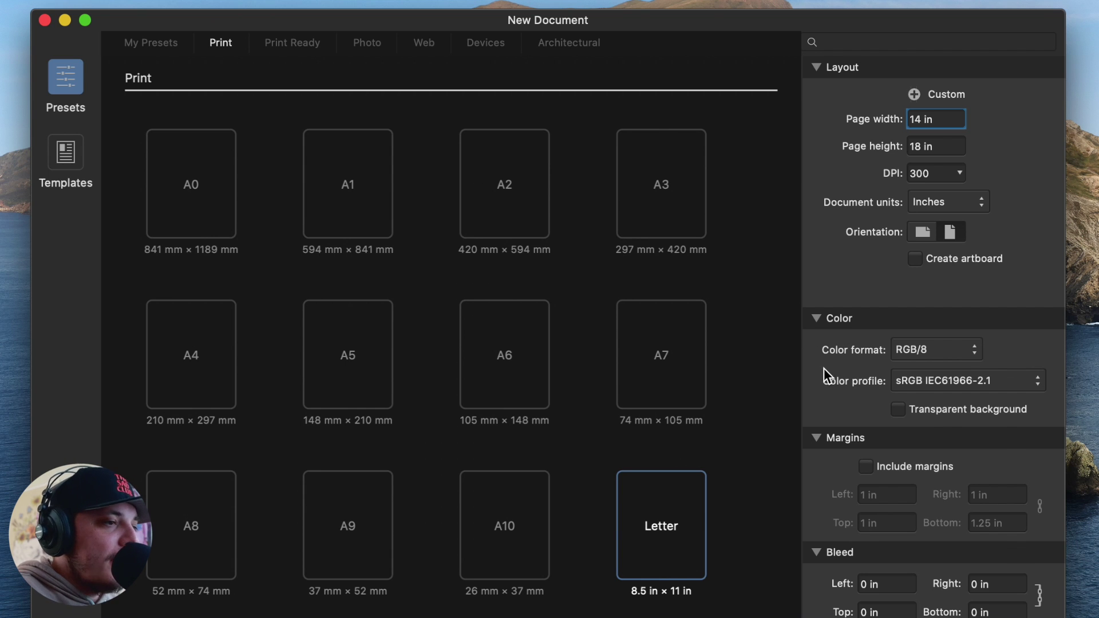
{"action": "scroll", "coordinate": [925, 467], "scroll_direction": "down", "scroll_amount": 1}
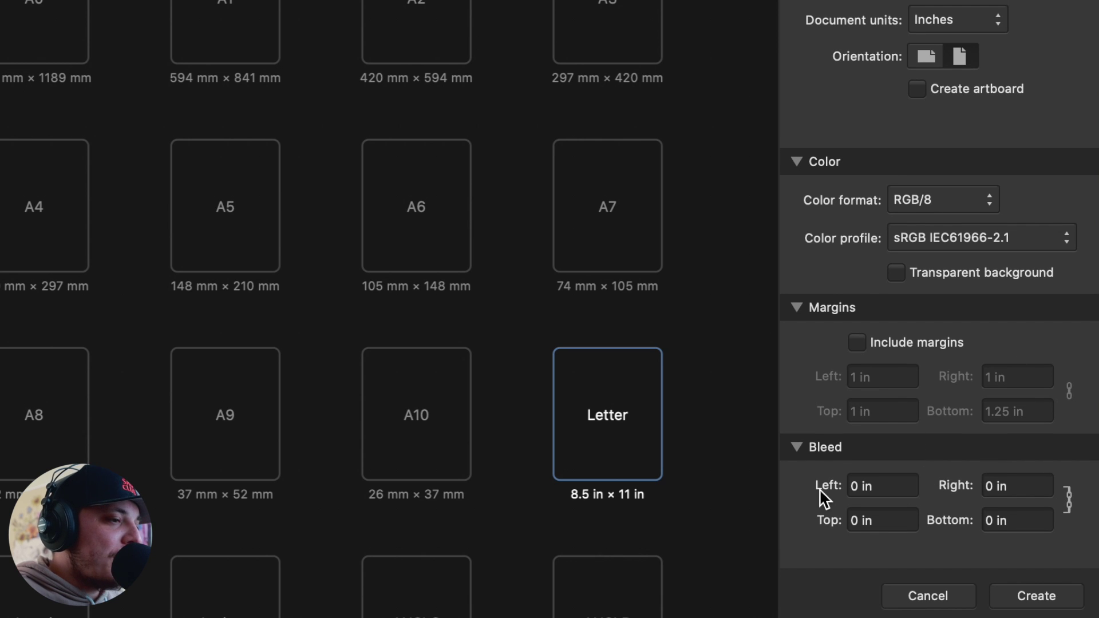
{"action": "left_click", "coordinate": [804, 447]}
{"action": "left_click", "coordinate": [801, 307]}
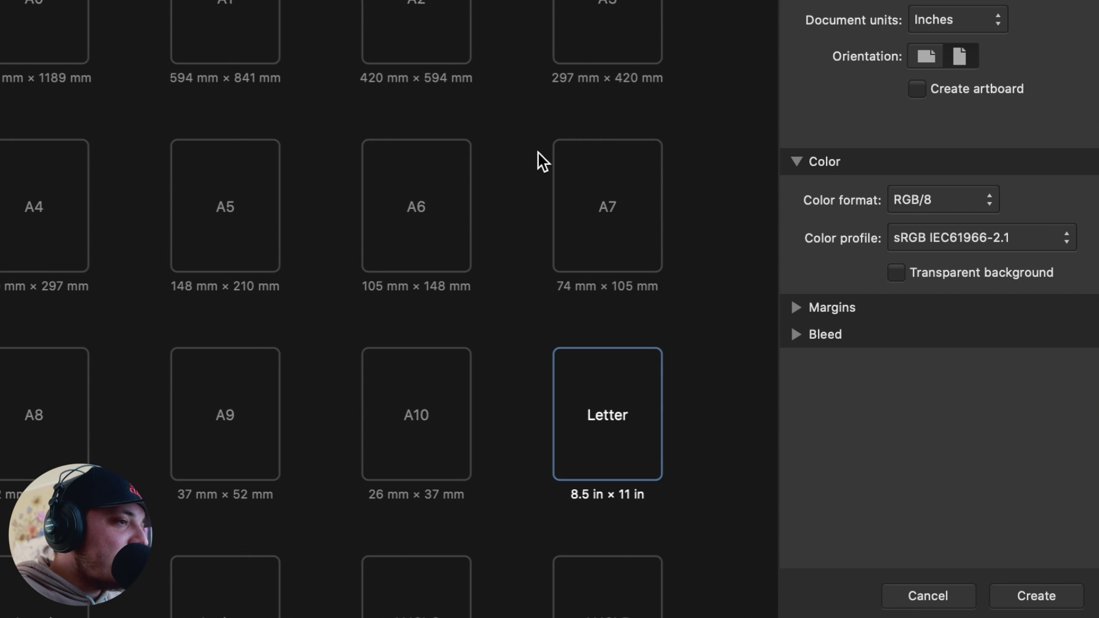
{"action": "left_click", "coordinate": [1037, 596]}
{"action": "left_click", "coordinate": [412, 46]}
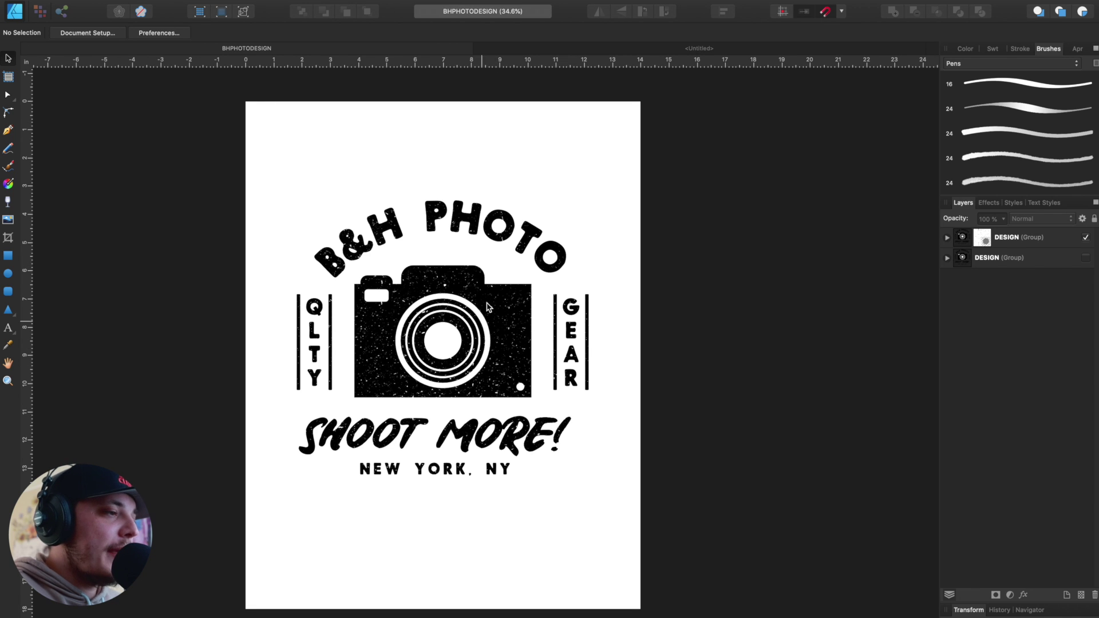
{"action": "left_click", "coordinate": [549, 48]}
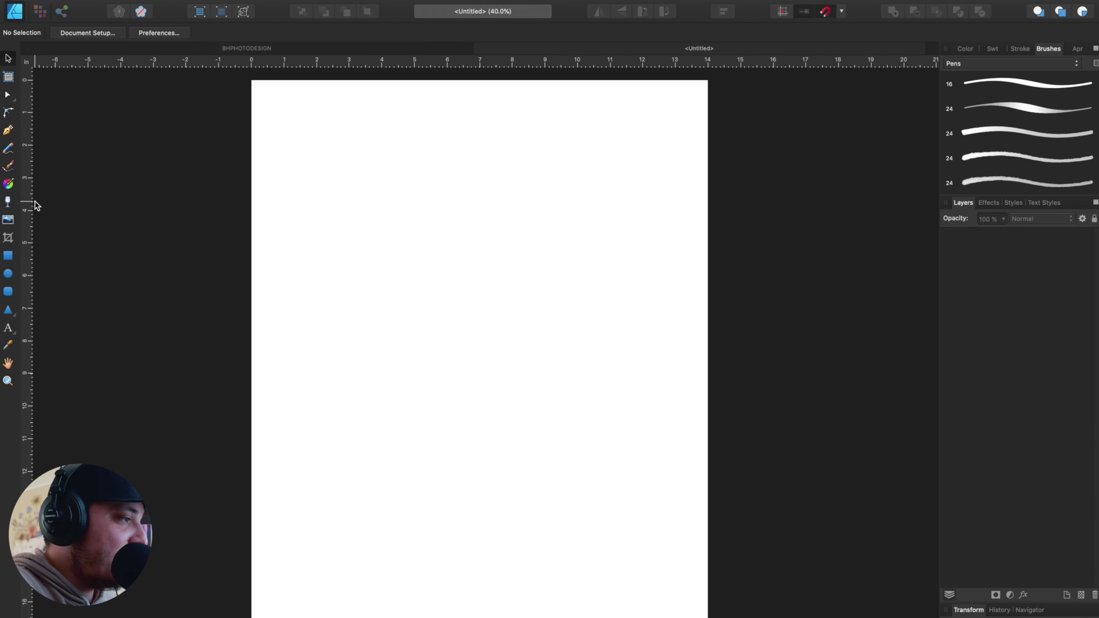
Draw a rectangle about 6.4 × 4.4 in on the page for the camera body and fill it black.
{"action": "left_click", "coordinate": [8, 257]}
{"action": "mouse_move", "coordinate": [335, 270]}
{"action": "left_mouse_down"}
{"action": "mouse_move", "coordinate": [614, 411]}
{"action": "mouse_move", "coordinate": [564, 422]}
{"action": "mouse_move", "coordinate": [562, 436]}
{"action": "mouse_move", "coordinate": [544, 412]}
{"action": "left_mouse_up"}
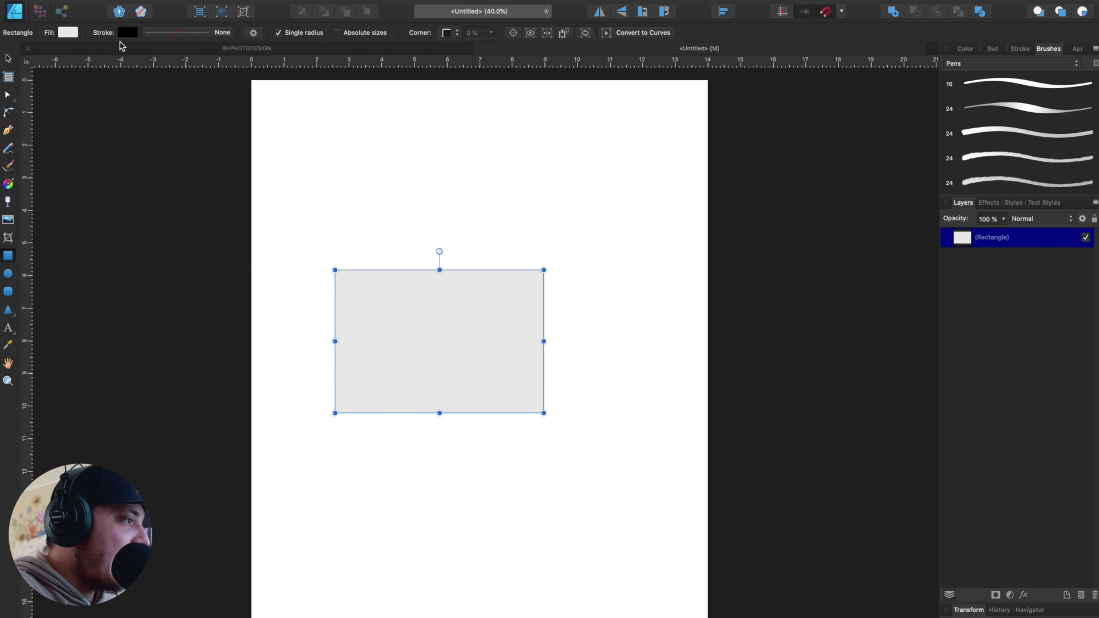
{"action": "left_click", "coordinate": [67, 33]}
{"action": "left_click_drag", "start_coordinate": [148, 140], "coordinate": [113, 68]}
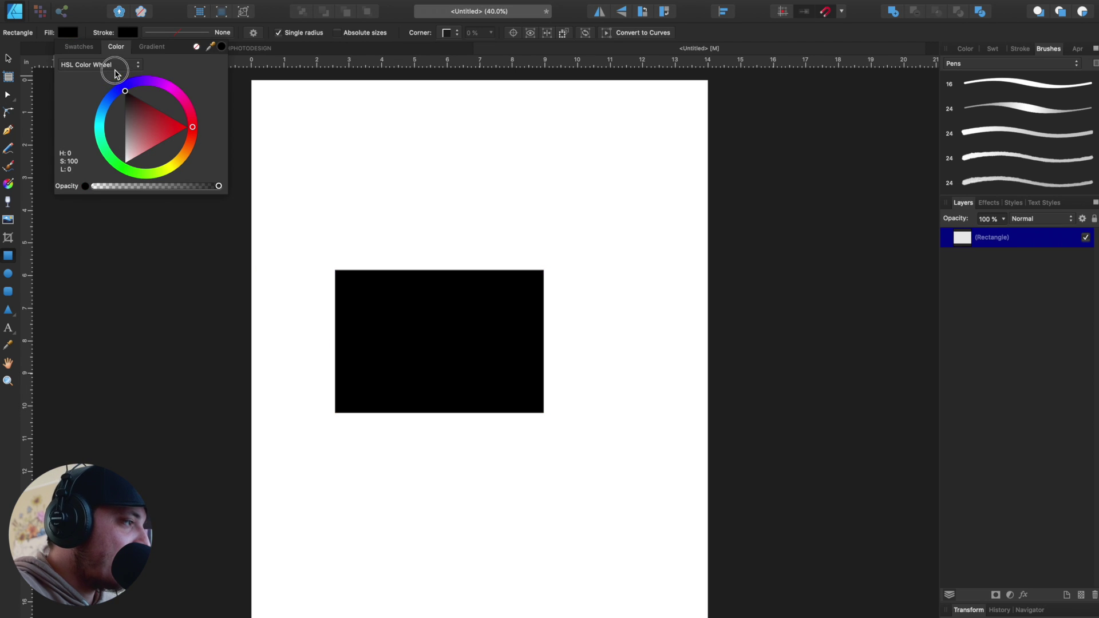
Move the black rectangle slightly higher and center it horizontally on the page.
{"action": "left_click", "coordinate": [12, 60]}
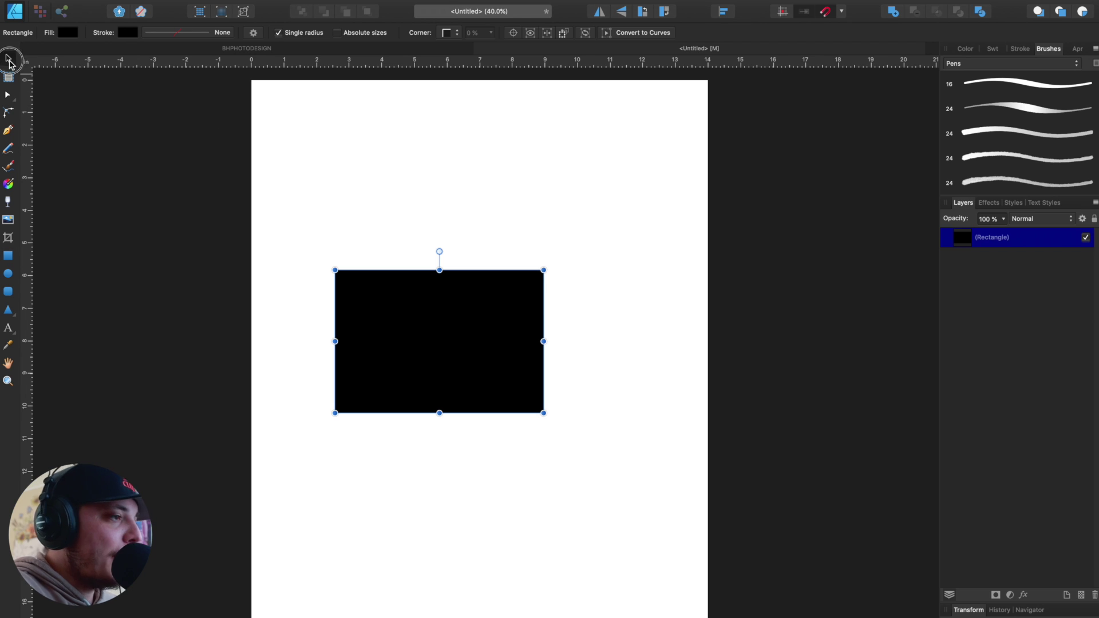
{"action": "left_click_drag", "start_coordinate": [415, 304], "coordinate": [435, 277]}
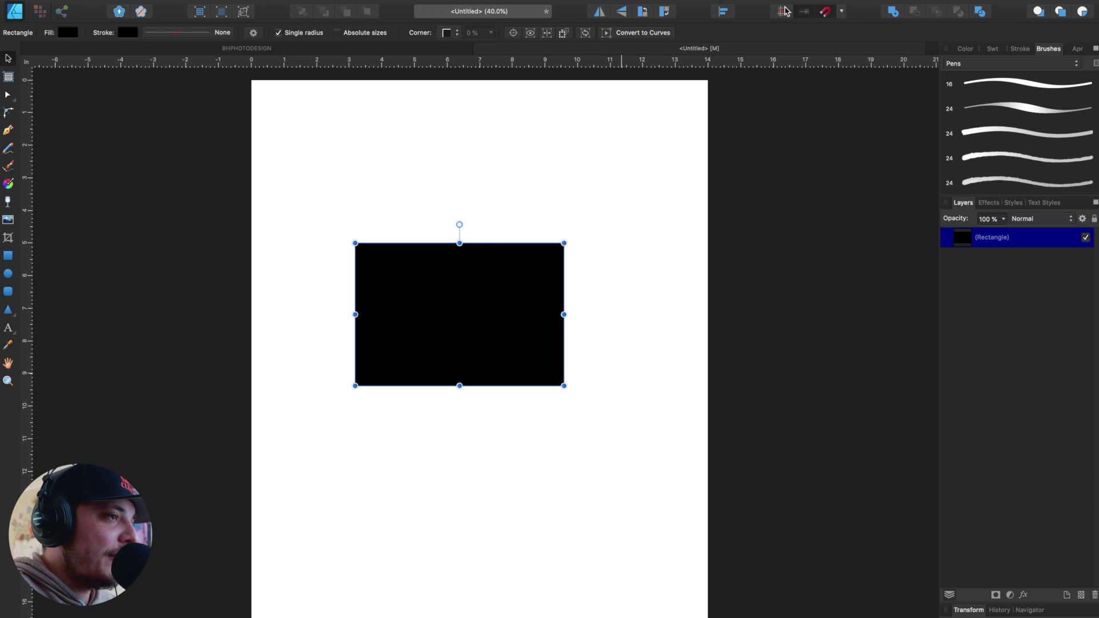
{"action": "left_click", "coordinate": [724, 13]}
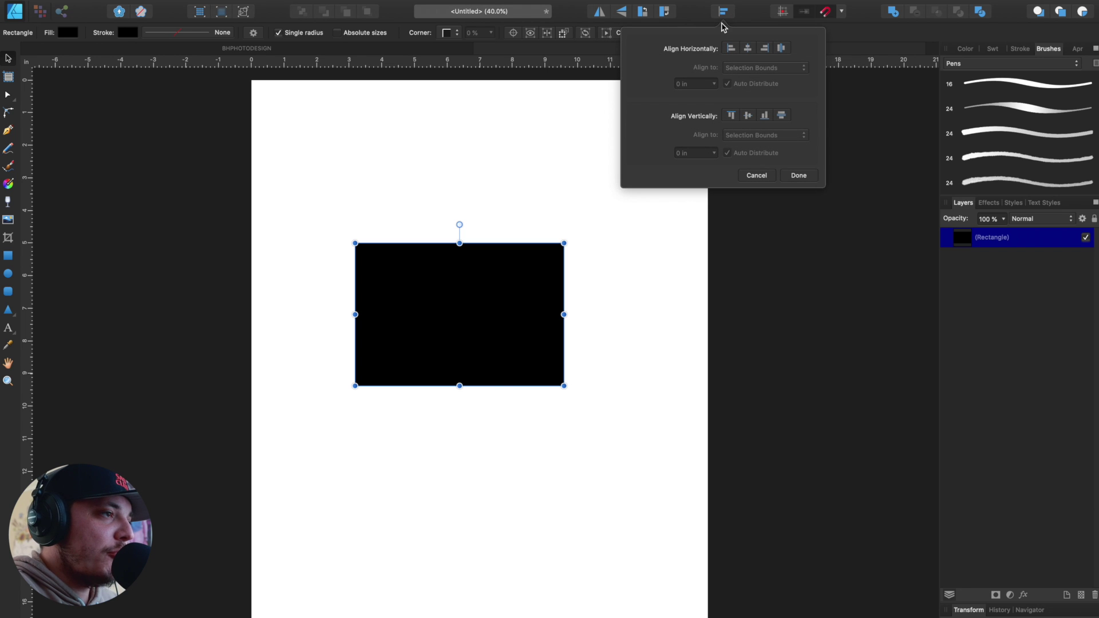
{"action": "left_click", "coordinate": [748, 49]}
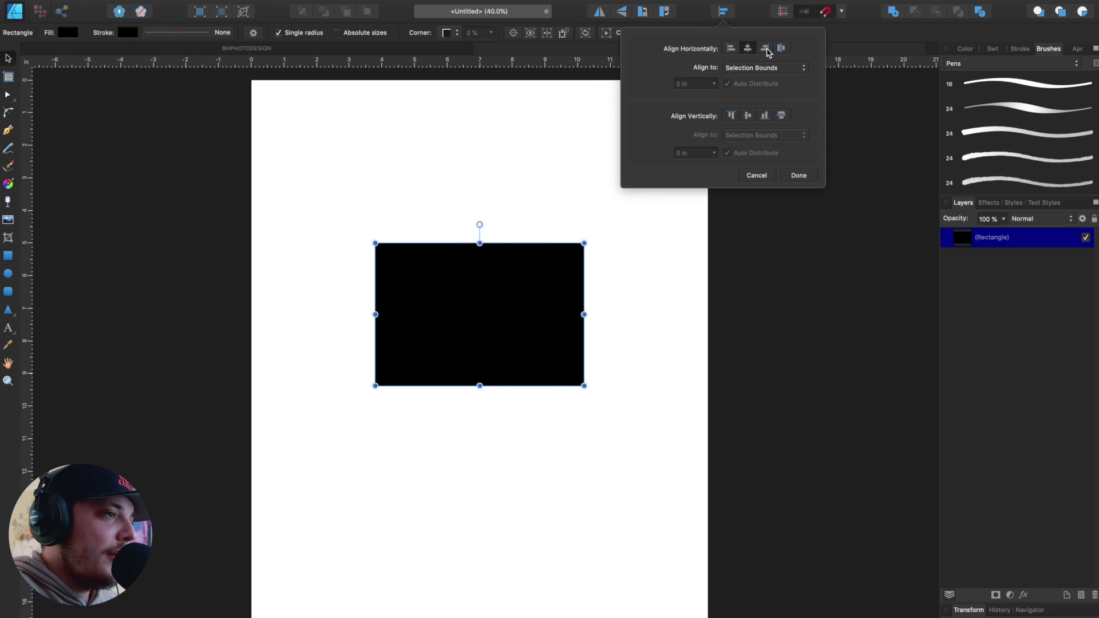
{"action": "left_click", "coordinate": [767, 49]}
{"action": "left_click", "coordinate": [748, 48]}
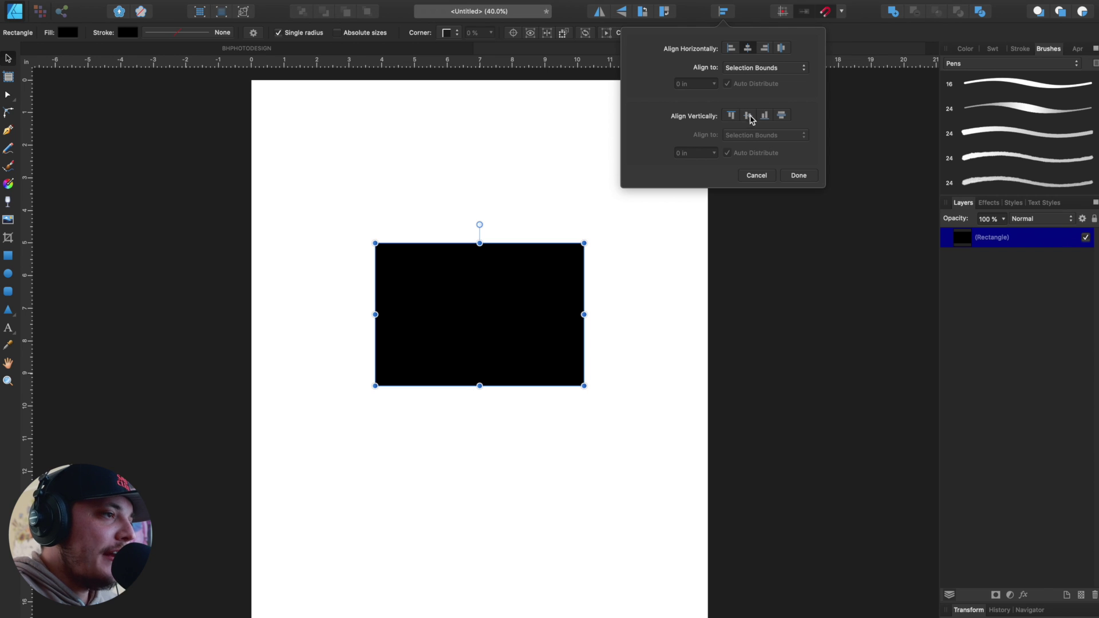
{"action": "left_click", "coordinate": [582, 221]}
{"action": "left_click_drag", "start_coordinate": [577, 213], "coordinate": [553, 198]}
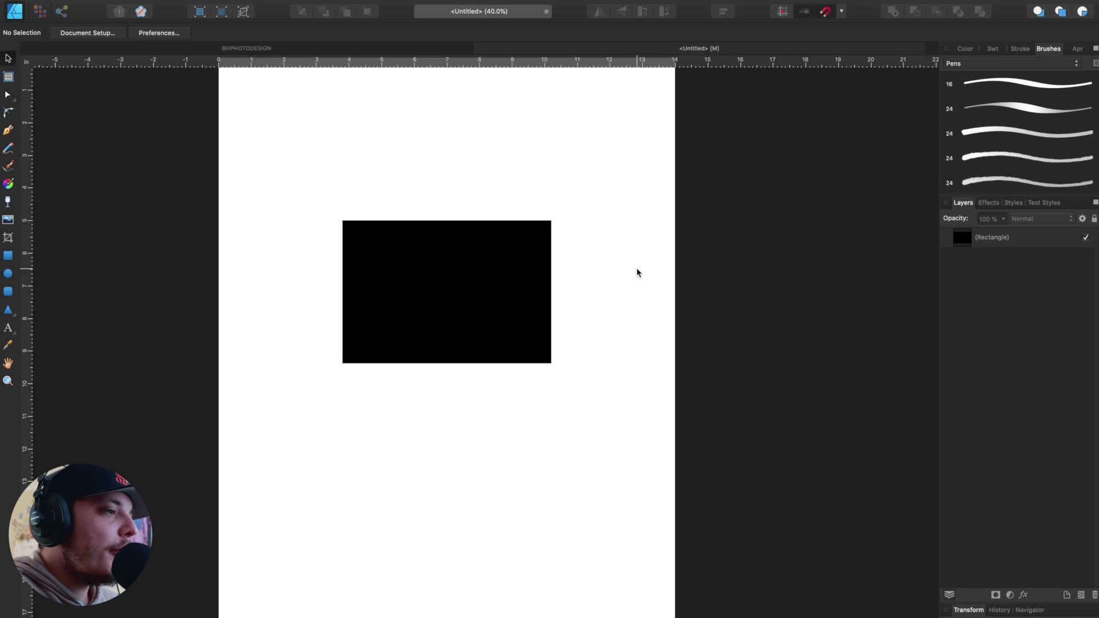
{"action": "left_click", "coordinate": [496, 259]}
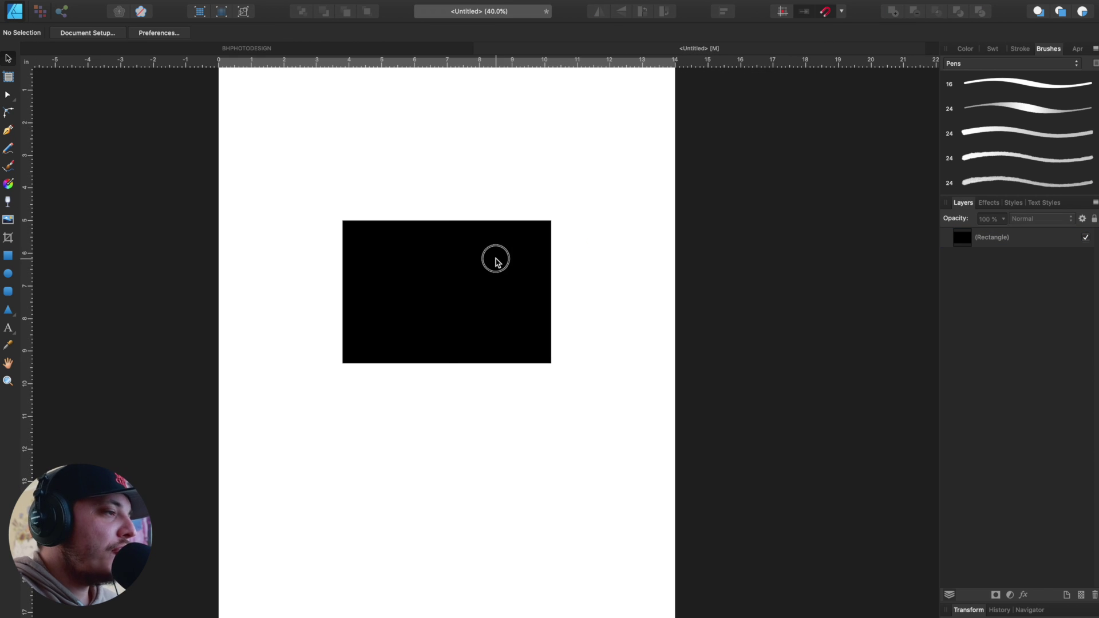
{"action": "left_click", "coordinate": [495, 261]}
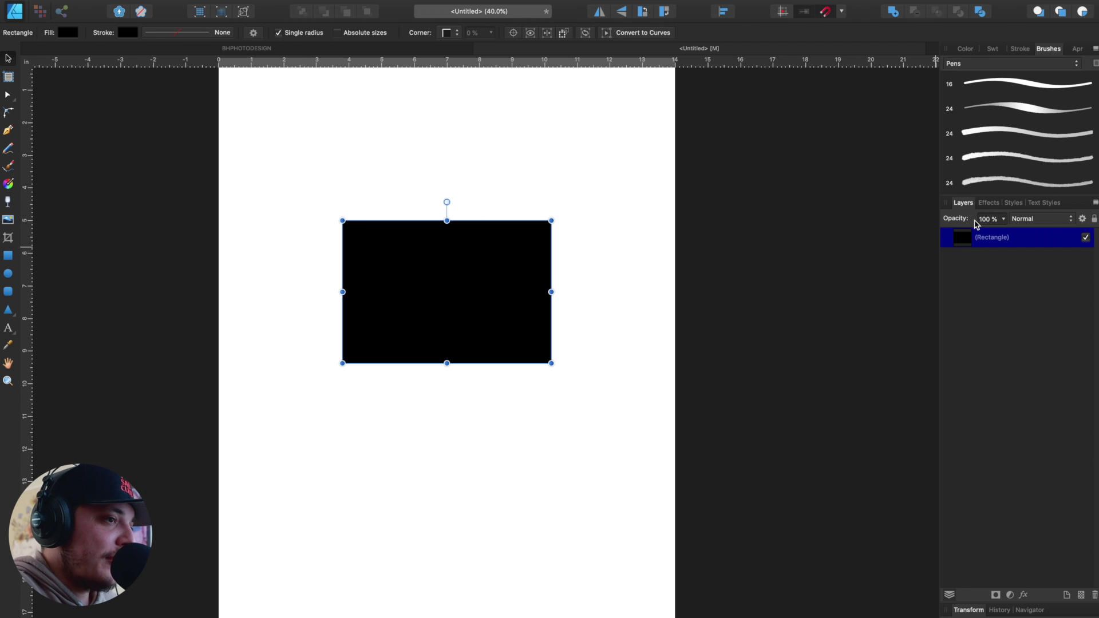
{"action": "left_click_drag", "start_coordinate": [456, 315], "coordinate": [466, 303]}
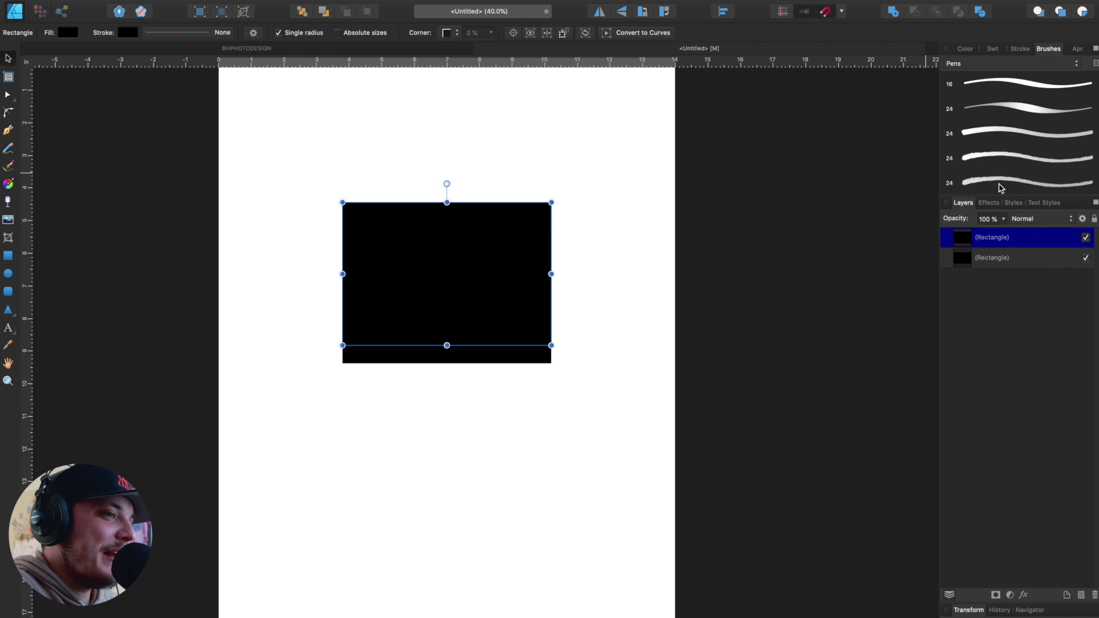
{"action": "left_click", "coordinate": [448, 270]}
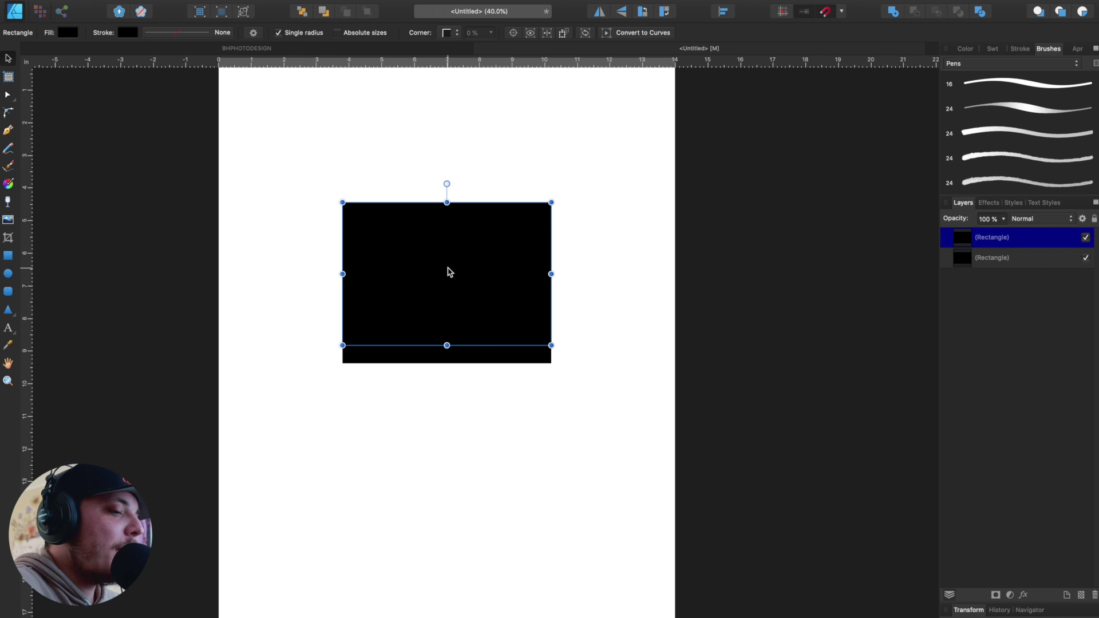
{"action": "key", "text": "Delete"}
Duplicate the camera body, shrink the copy to about 1.2 in square and place it over the body's upper-left edge.
{"action": "left_click", "coordinate": [448, 270]}
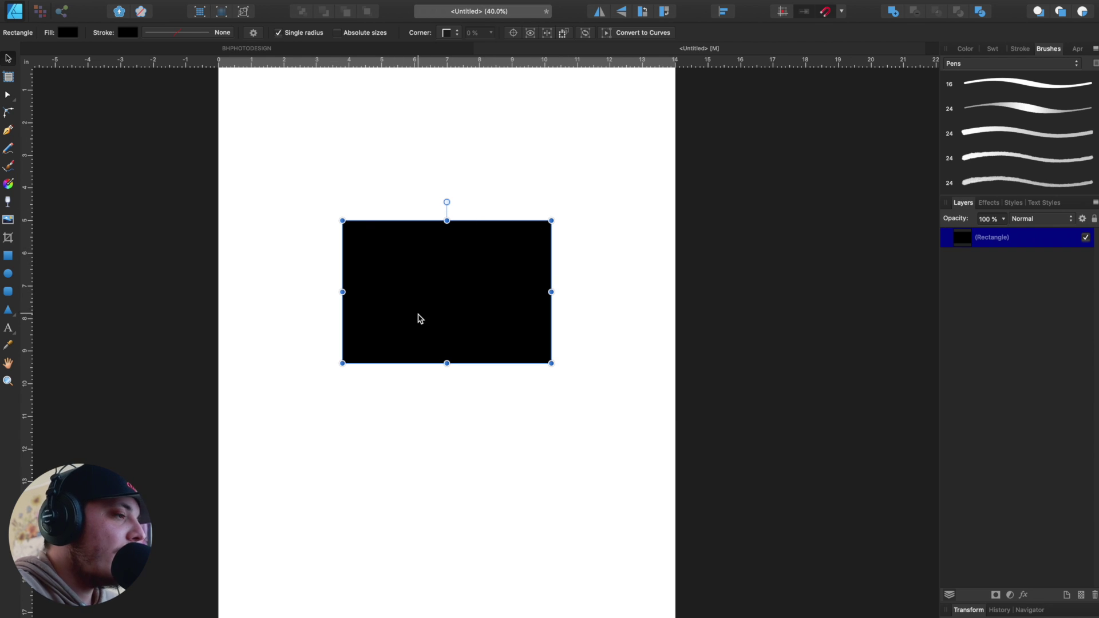
{"action": "left_click_drag", "start_coordinate": [429, 321], "coordinate": [432, 272]}
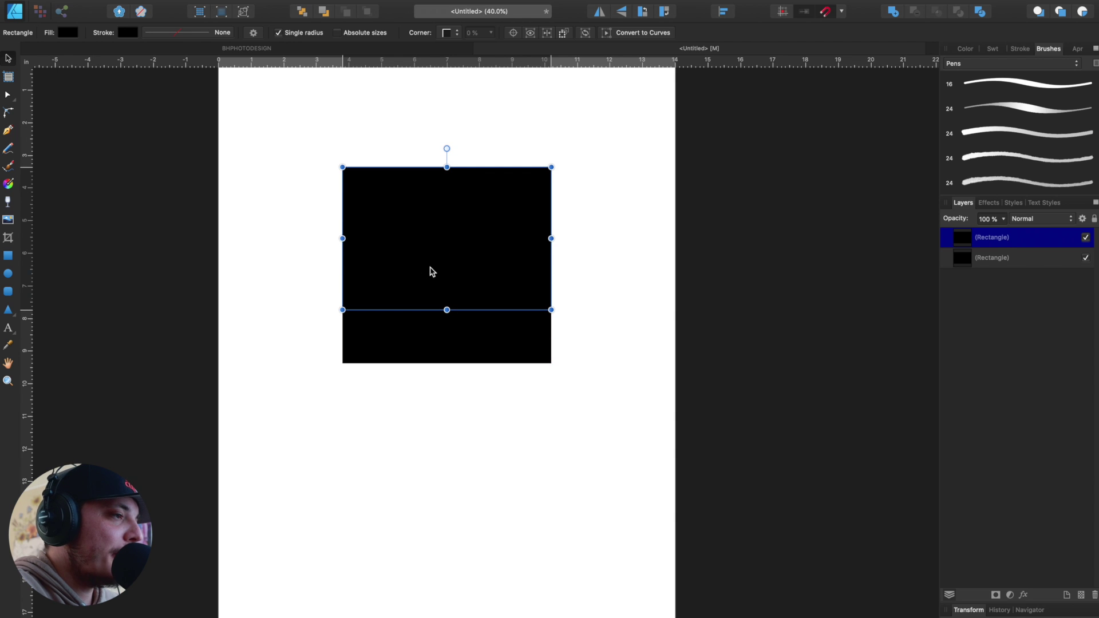
{"action": "left_click_drag", "start_coordinate": [551, 167], "coordinate": [386, 232]}
{"action": "left_click_drag", "start_coordinate": [417, 196], "coordinate": [372, 223]}
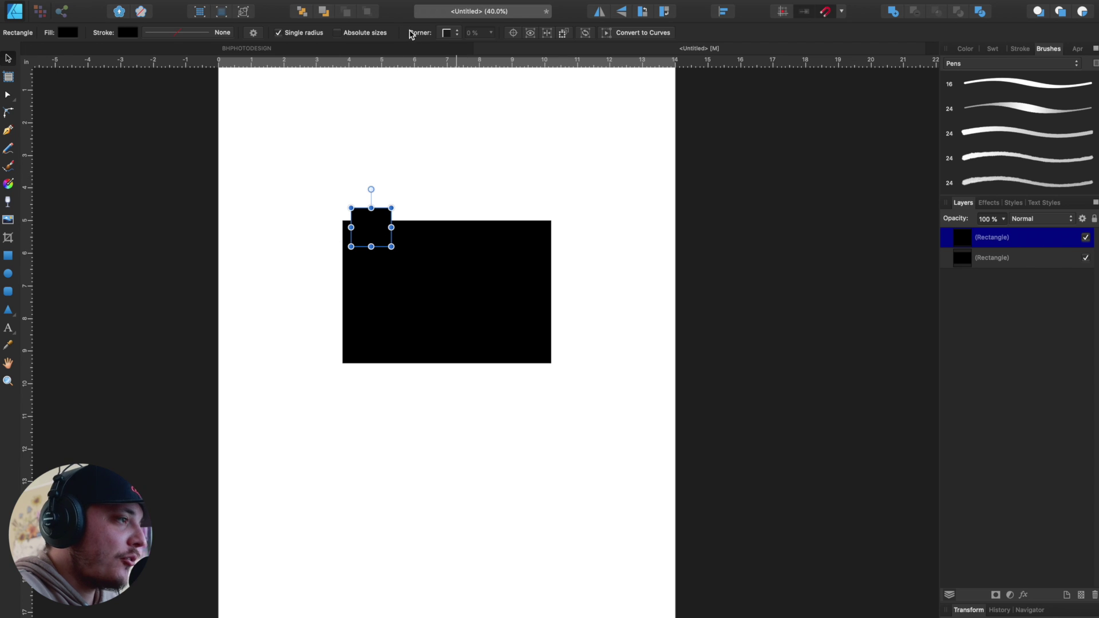
Give the small rectangle rounded corners of 25 % and nudge it upward on the body's top edge.
{"action": "left_click", "coordinate": [446, 33]}
{"action": "left_click", "coordinate": [465, 44]}
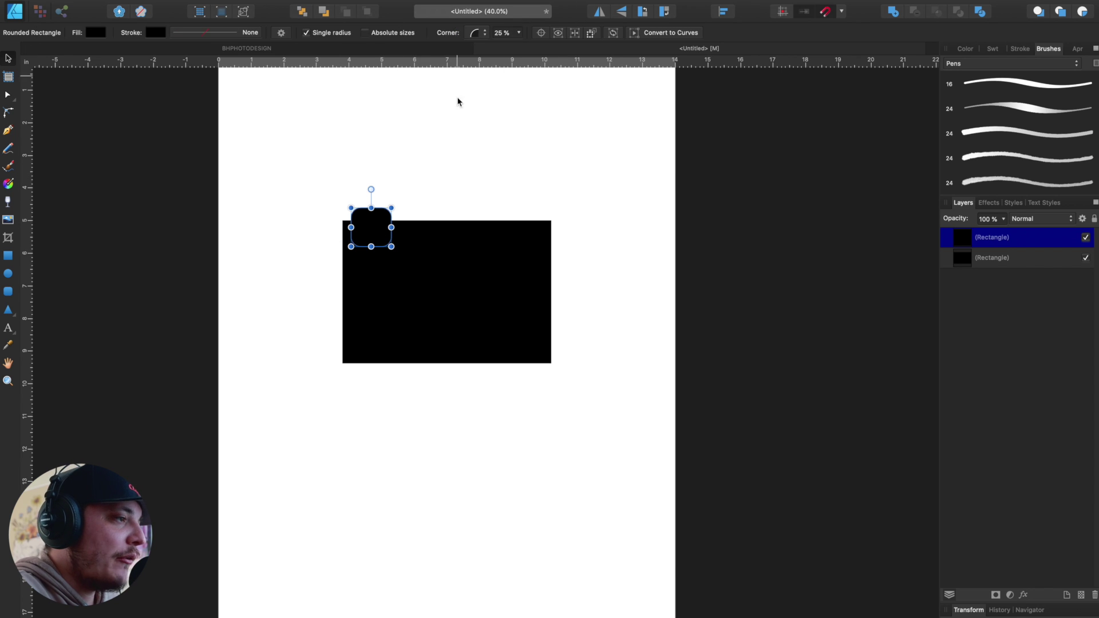
{"action": "left_click", "coordinate": [456, 133]}
{"action": "left_click", "coordinate": [385, 223]}
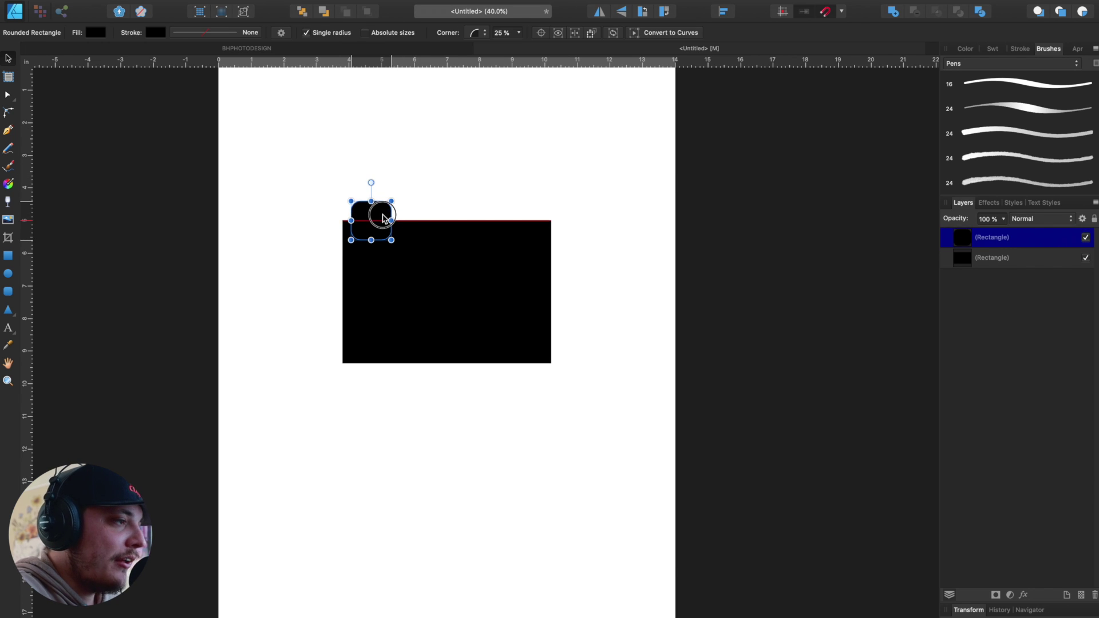
Duplicate the rounded rectangle onto the camera body, flatten the copy to about 1.2 × 0.75 in and fill it white.
{"action": "left_click_drag", "start_coordinate": [383, 215], "coordinate": [390, 260]}
{"action": "left_click", "coordinate": [419, 187]}
{"action": "left_click", "coordinate": [376, 221]}
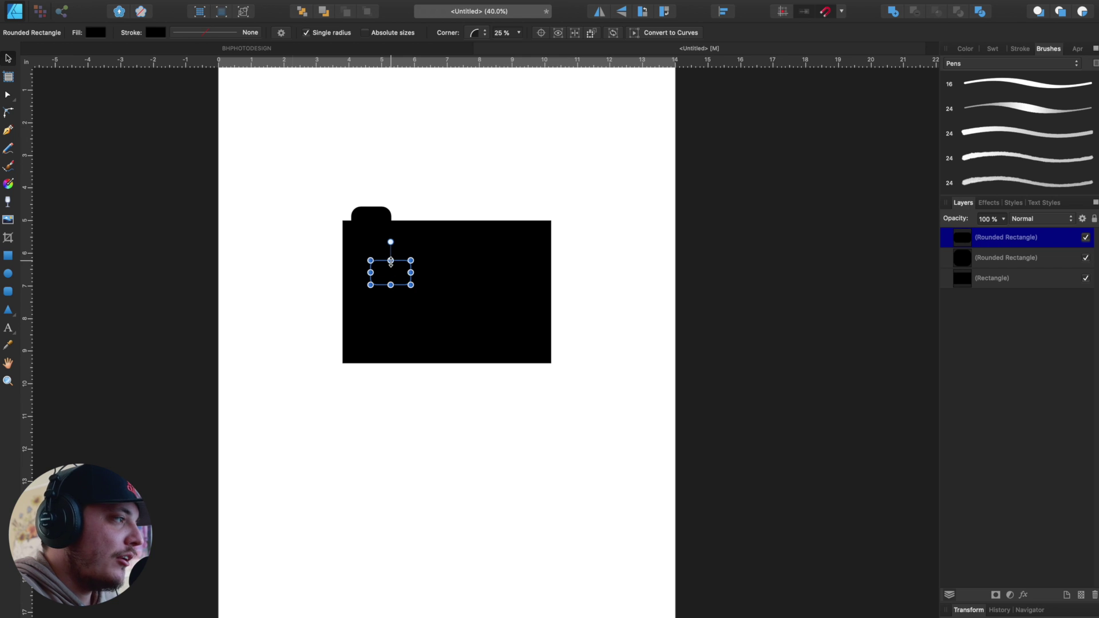
{"action": "left_click", "coordinate": [96, 33]}
{"action": "left_click_drag", "start_coordinate": [184, 142], "coordinate": [153, 163]}
{"action": "left_click", "coordinate": [562, 202]}
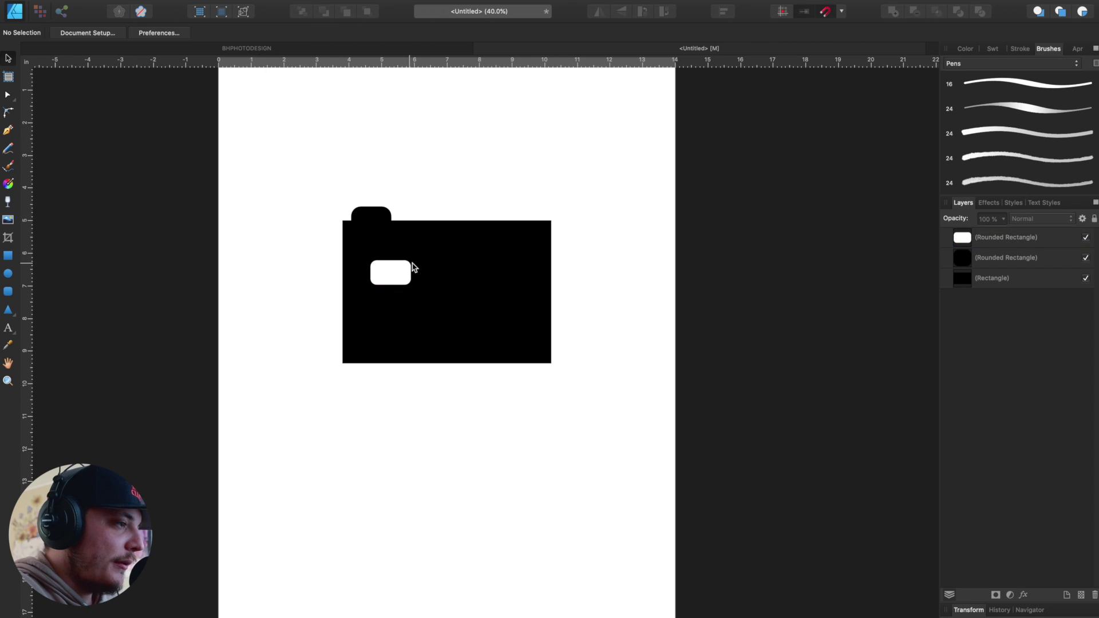
Shrink the white rounded rectangle to about 1 × 0.65 in and place it directly beneath the black rounded tab.
{"action": "left_click", "coordinate": [401, 275]}
{"action": "left_click_drag", "start_coordinate": [400, 275], "coordinate": [389, 255]}
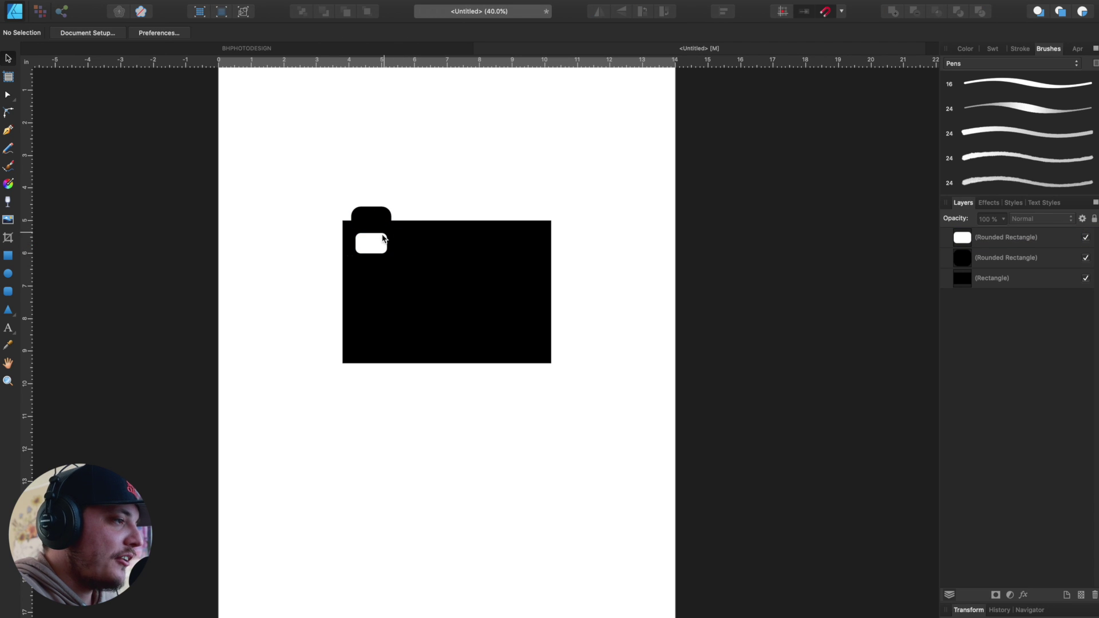
{"action": "left_click", "coordinate": [379, 242]}
{"action": "left_click_drag", "start_coordinate": [371, 255], "coordinate": [370, 255]}
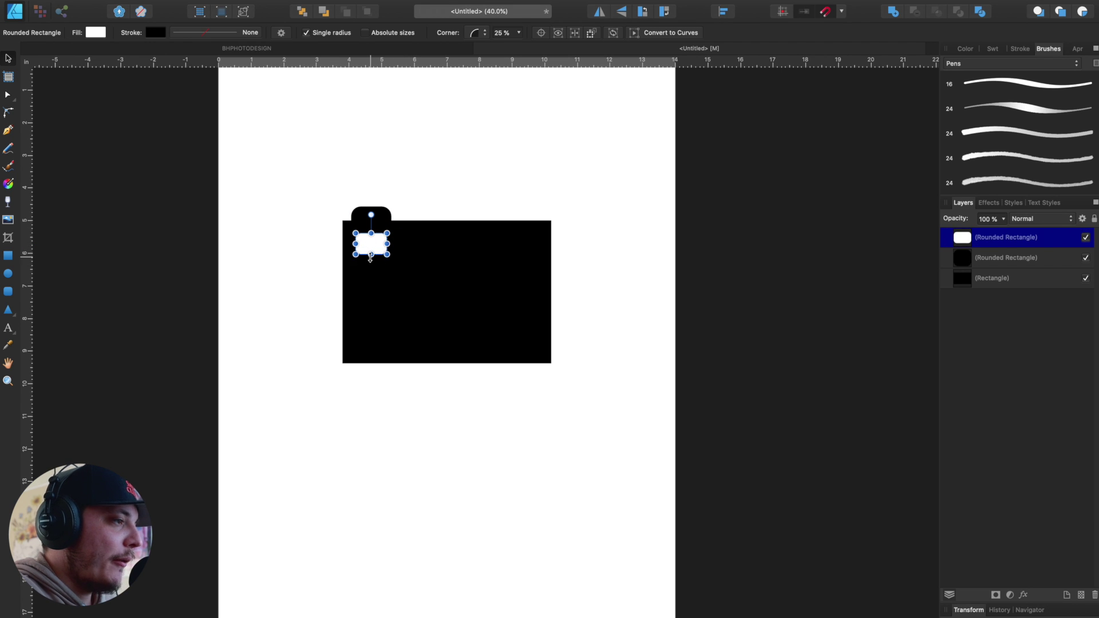
{"action": "left_click", "coordinate": [441, 176]}
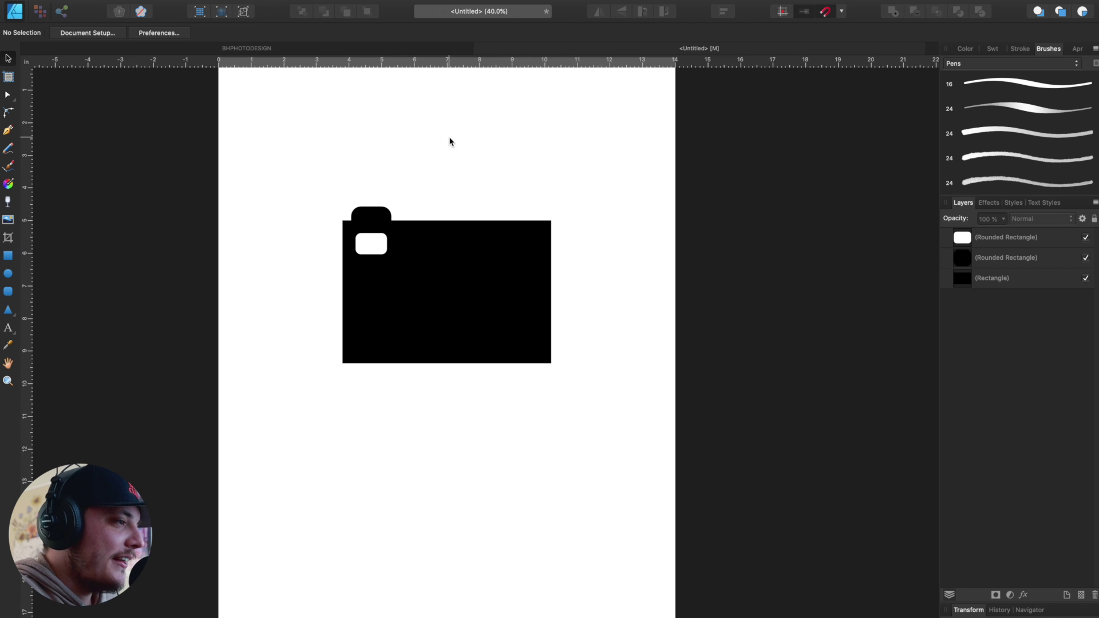
Draw a white circle about 4.2 in across for the lens and center it horizontally on the page.
{"action": "left_click", "coordinate": [8, 275]}
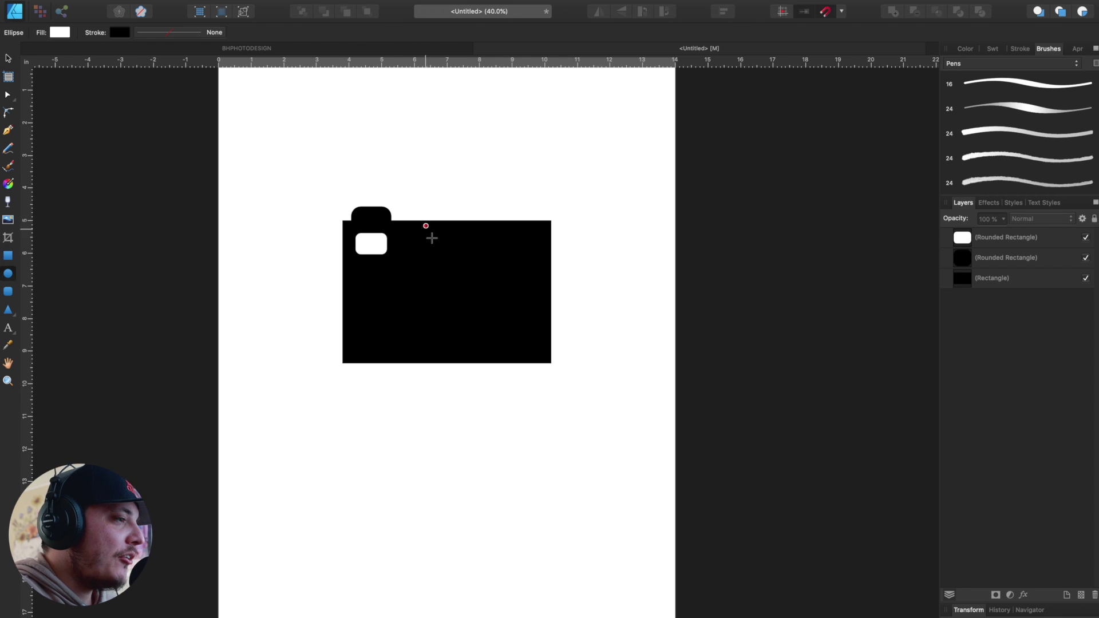
{"action": "mouse_move", "coordinate": [405, 233]}
{"action": "left_mouse_down"}
{"action": "mouse_move", "coordinate": [521, 348]}
{"action": "mouse_move", "coordinate": [454, 302]}
{"action": "mouse_move", "coordinate": [543, 371]}
{"action": "left_mouse_up"}
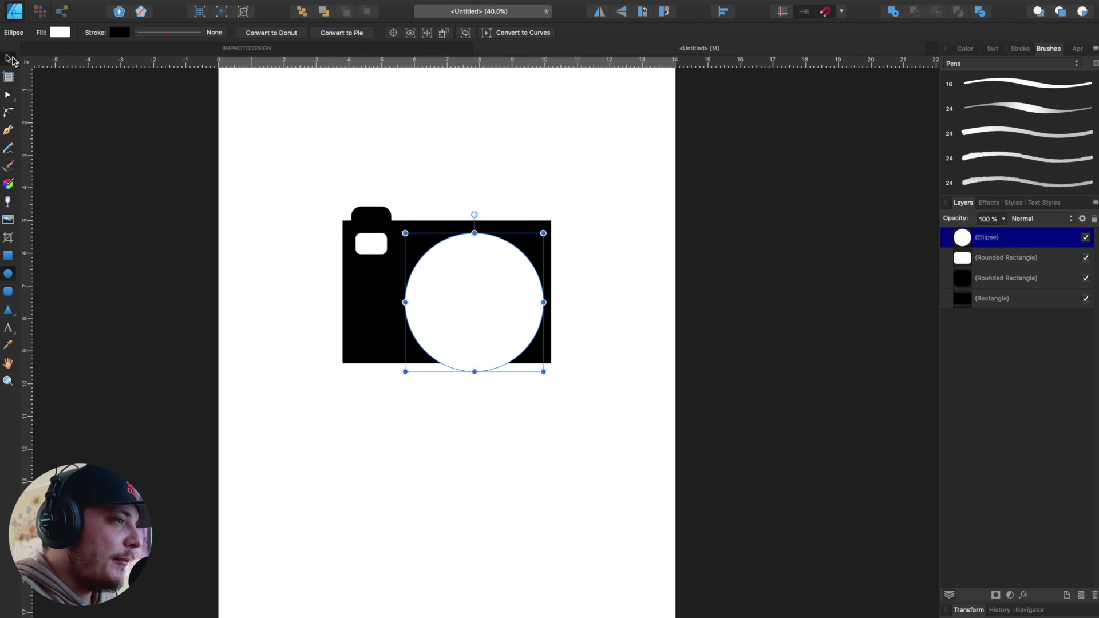
{"action": "left_click", "coordinate": [9, 57]}
{"action": "left_click", "coordinate": [732, 12]}
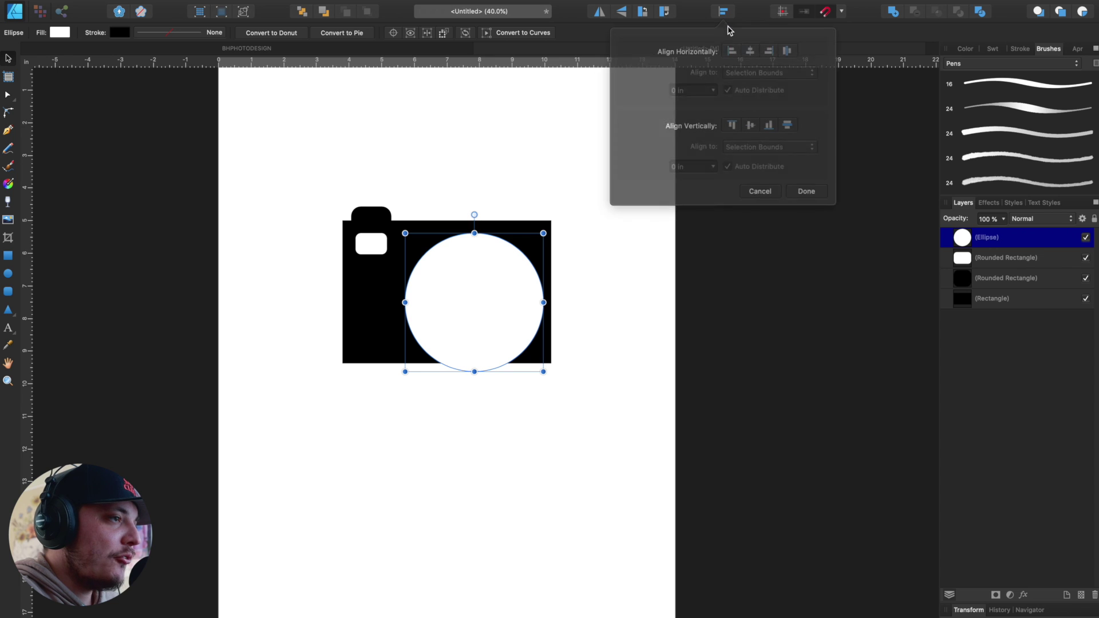
{"action": "left_click", "coordinate": [747, 48]}
Move the lens circle up and scale it down to about 4 in so it fits inside the camera body.
{"action": "left_click", "coordinate": [563, 257]}
{"action": "left_click_drag", "start_coordinate": [444, 312], "coordinate": [444, 301]}
{"action": "left_click_drag", "start_coordinate": [517, 227], "coordinate": [506, 233]}
{"action": "key", "text": "super+z"}
{"action": "key", "text": "Delete"}
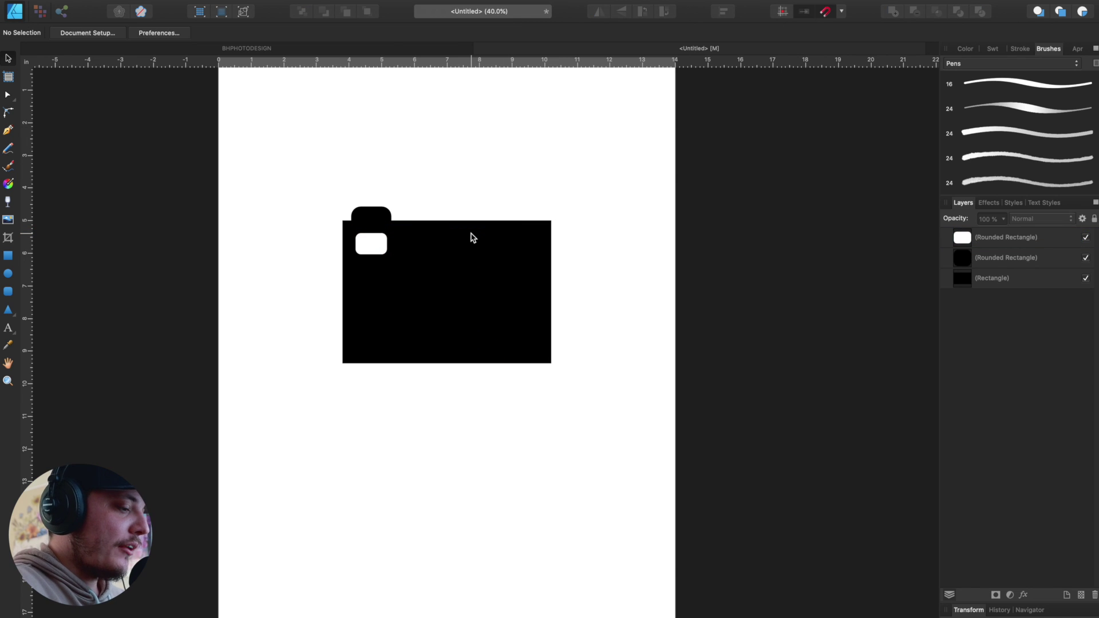
{"action": "key", "text": "super+z"}
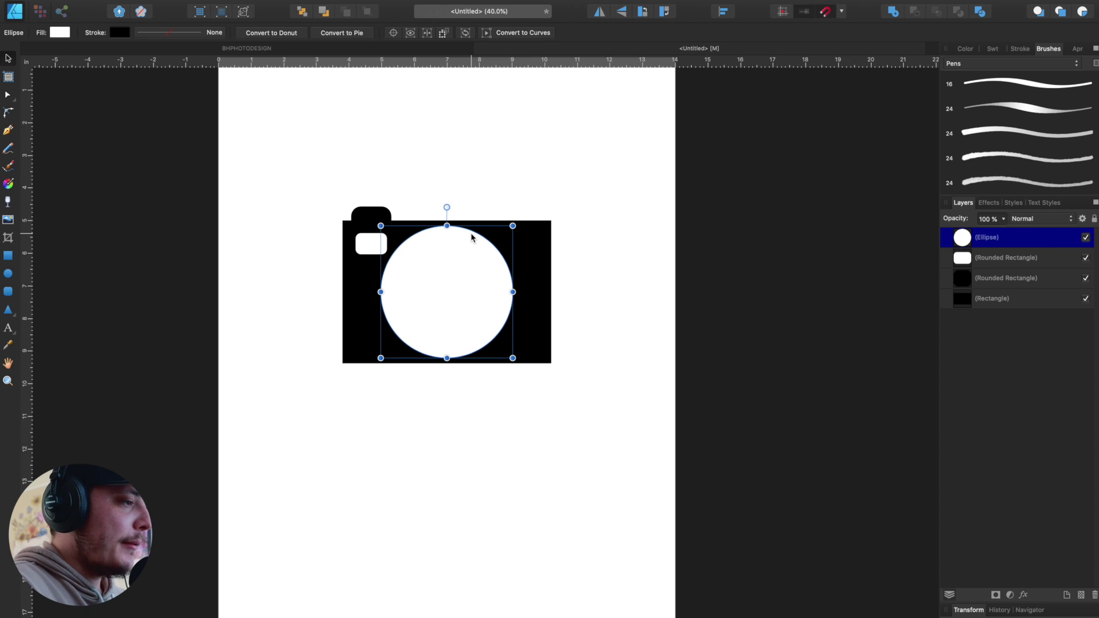
Duplicate the lens circle, give the copy a 6 pt black stroke and scale it down from its center to about 3.6 in.
{"action": "key", "text": "ctrl+j"}
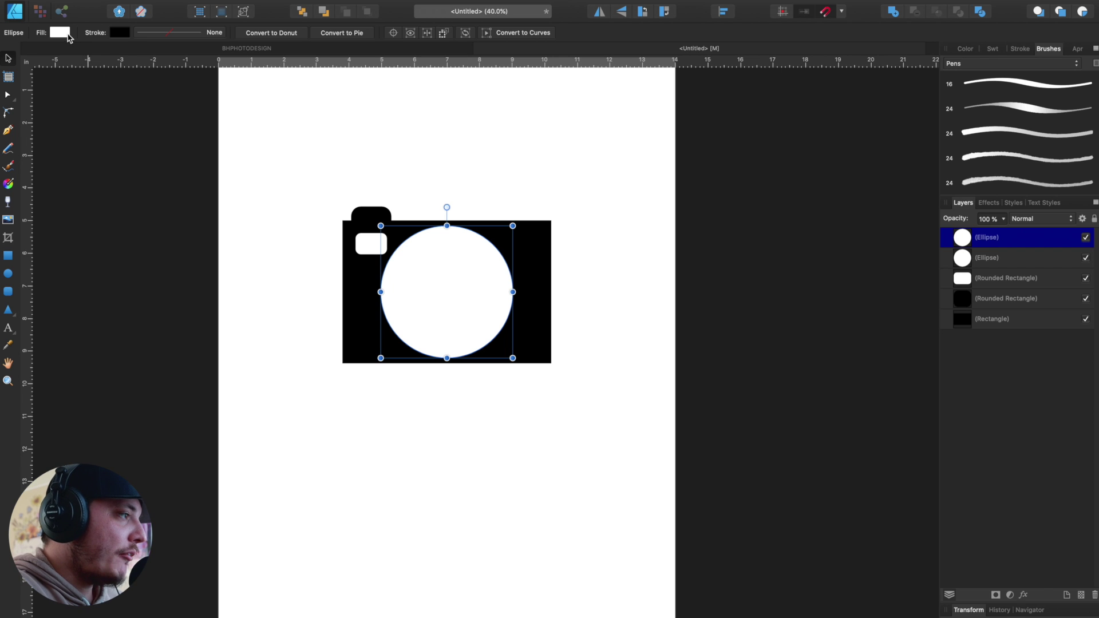
{"action": "left_click", "coordinate": [169, 32]}
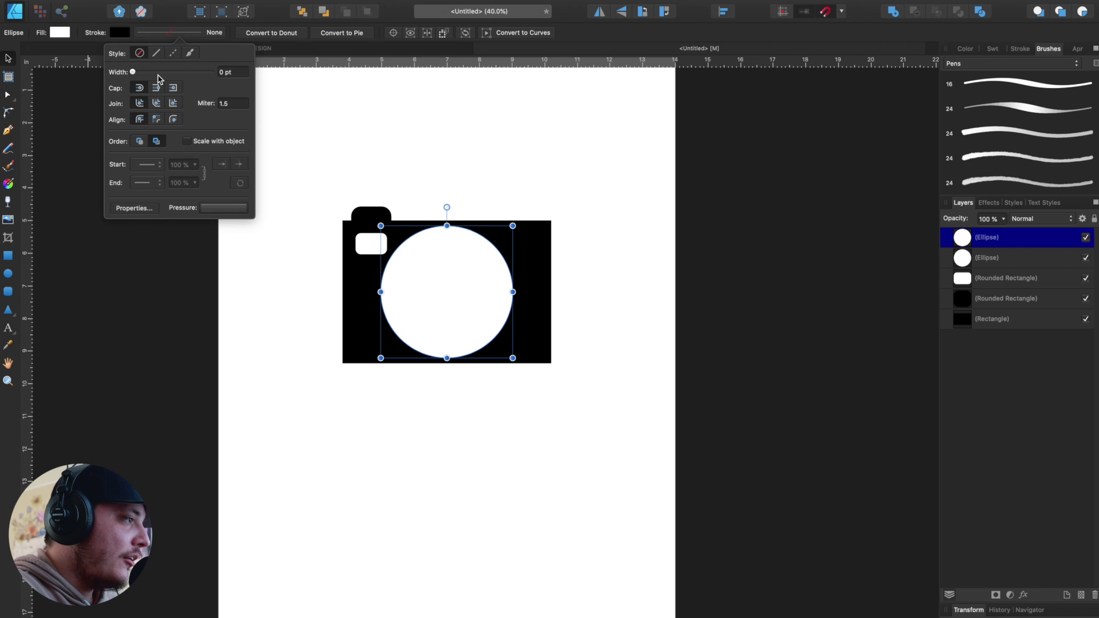
{"action": "left_click_drag", "start_coordinate": [137, 72], "coordinate": [164, 78]}
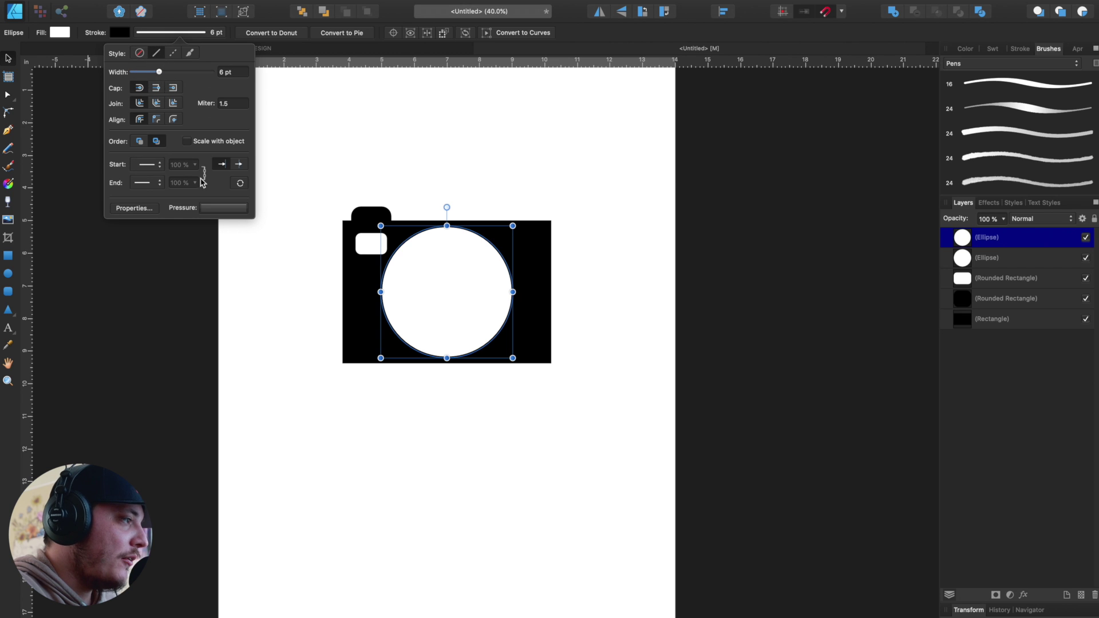
{"action": "left_click", "coordinate": [457, 256]}
{"action": "mouse_move", "coordinate": [510, 226]}
{"action": "left_mouse_down"}
{"action": "mouse_move", "coordinate": [496, 237]}
{"action": "mouse_move", "coordinate": [501, 229]}
{"action": "left_mouse_up"}
{"action": "left_click", "coordinate": [510, 191]}
{"action": "left_click", "coordinate": [489, 255]}
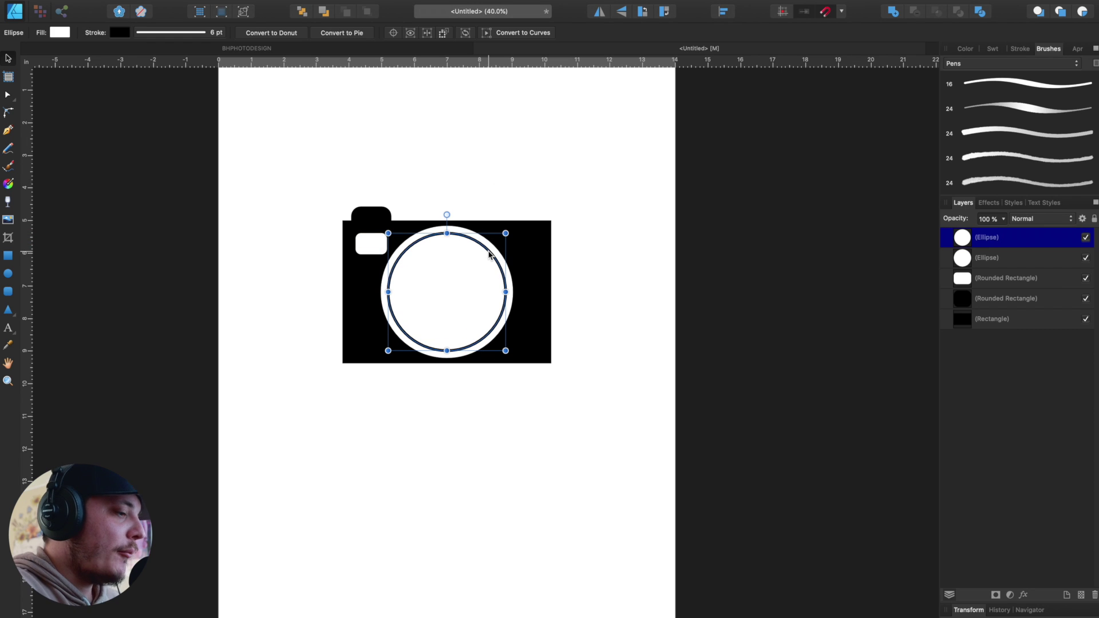
Duplicate the outlined lens ring and scale the copy down concentrically to about 3.2 in across.
{"action": "key", "text": "super+j"}
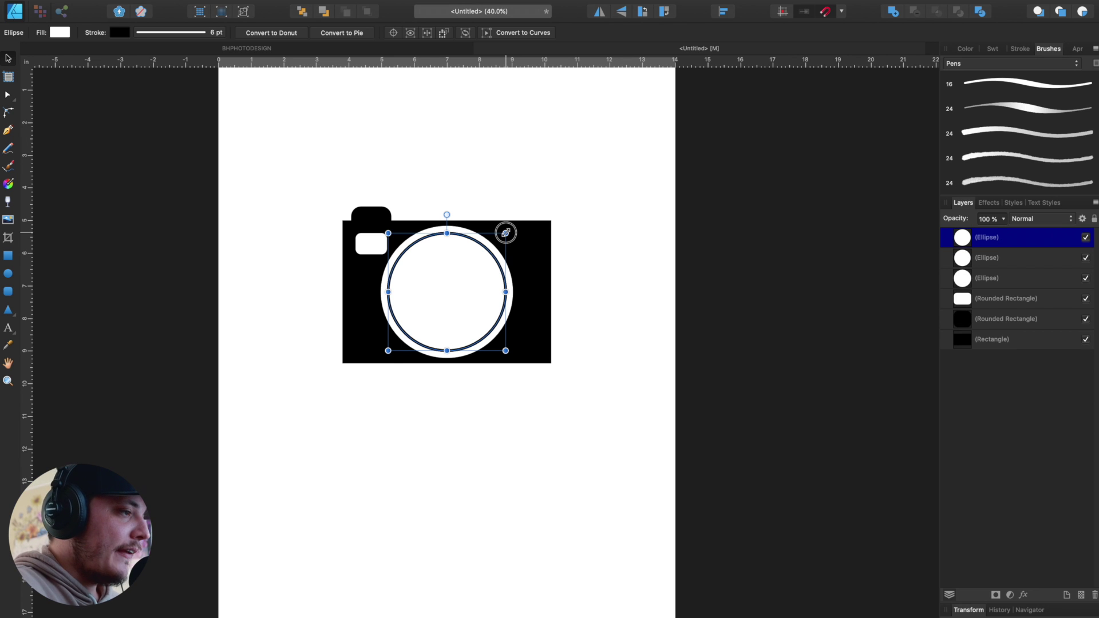
{"action": "left_click_drag", "start_coordinate": [506, 233], "coordinate": [493, 241]}
{"action": "left_click", "coordinate": [495, 208]}
{"action": "left_click", "coordinate": [479, 253]}
{"action": "left_click", "coordinate": [502, 169]}
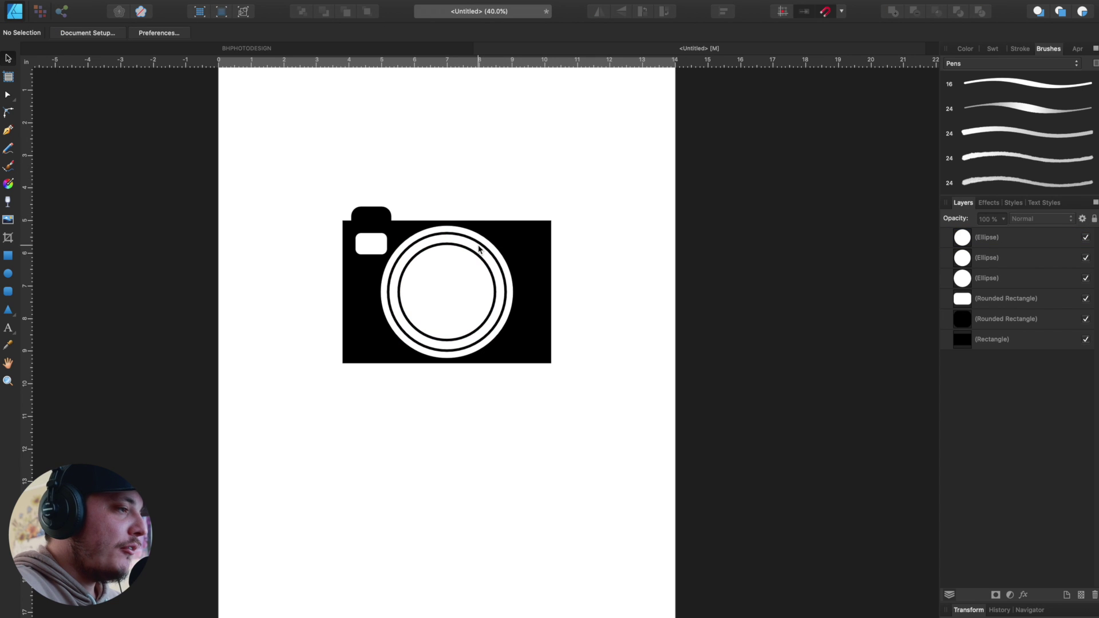
{"action": "left_click", "coordinate": [479, 256]}
{"action": "left_click_drag", "start_coordinate": [495, 242], "coordinate": [497, 235]}
{"action": "left_click", "coordinate": [494, 193]}
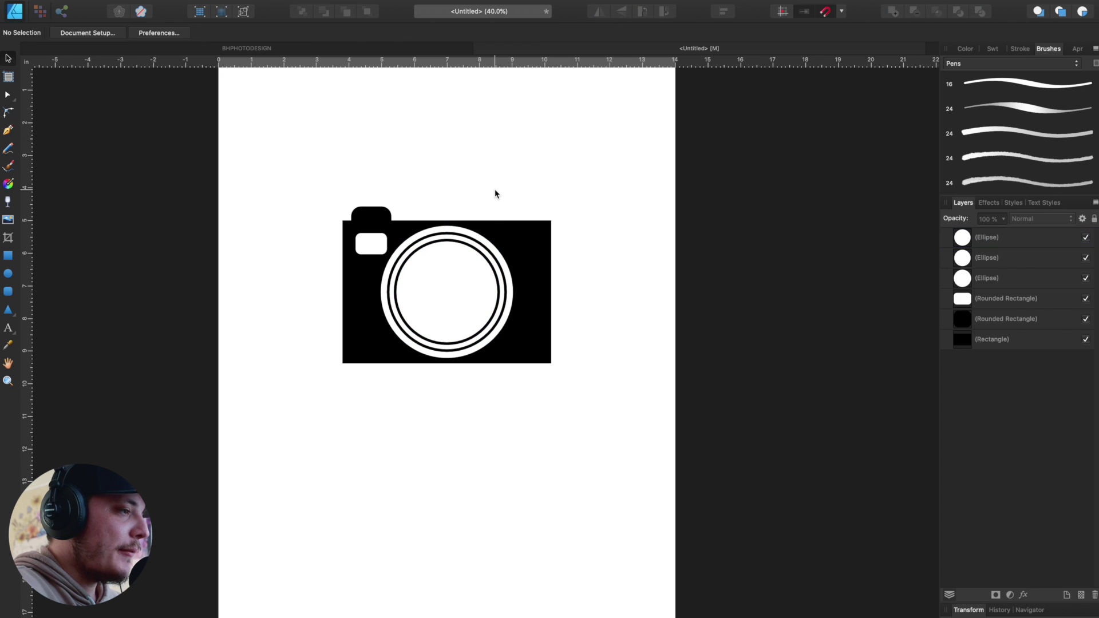
Add a concentric black copy about 2.1 in across as the lens center and shrink the innermost outlined ring to about 3 in.
{"action": "left_click", "coordinate": [487, 259]}
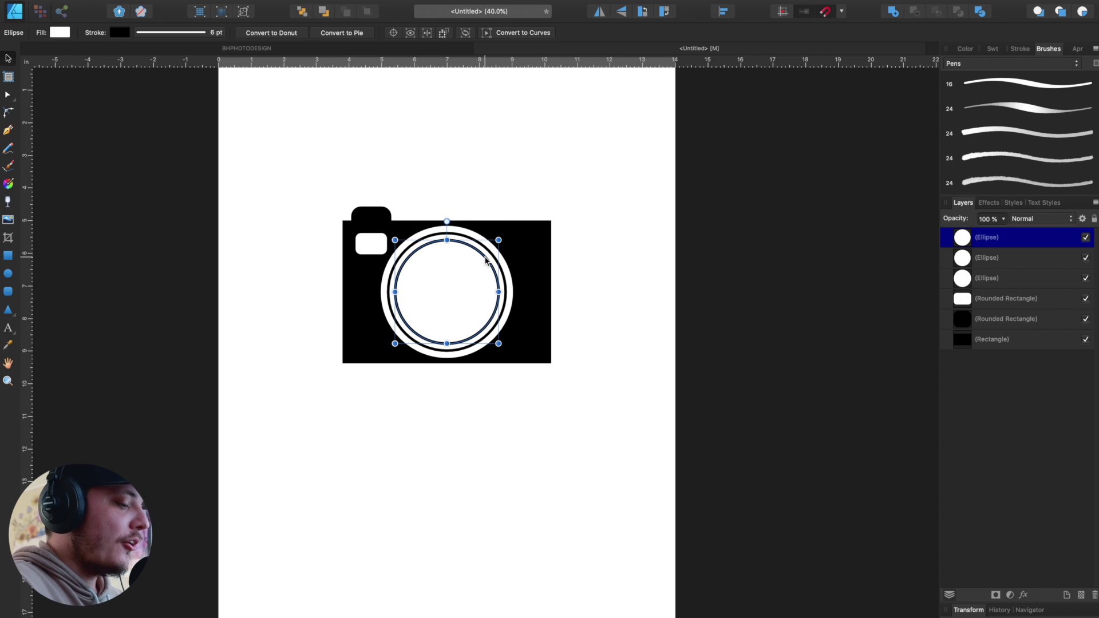
{"action": "key", "text": "super+j"}
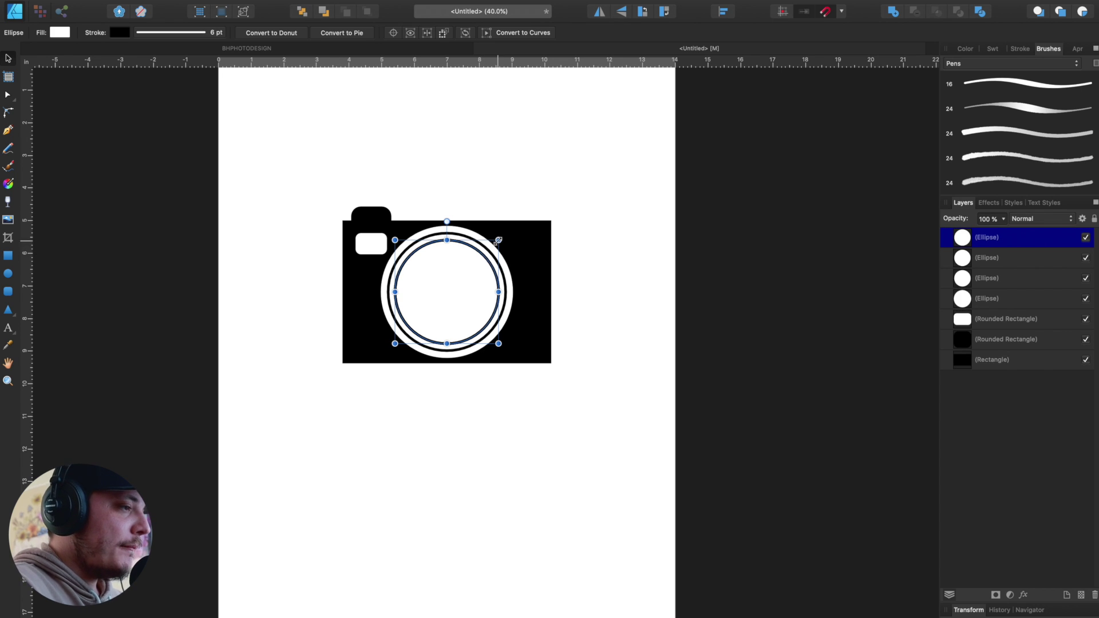
{"action": "left_click_drag", "start_coordinate": [498, 239], "coordinate": [484, 253]}
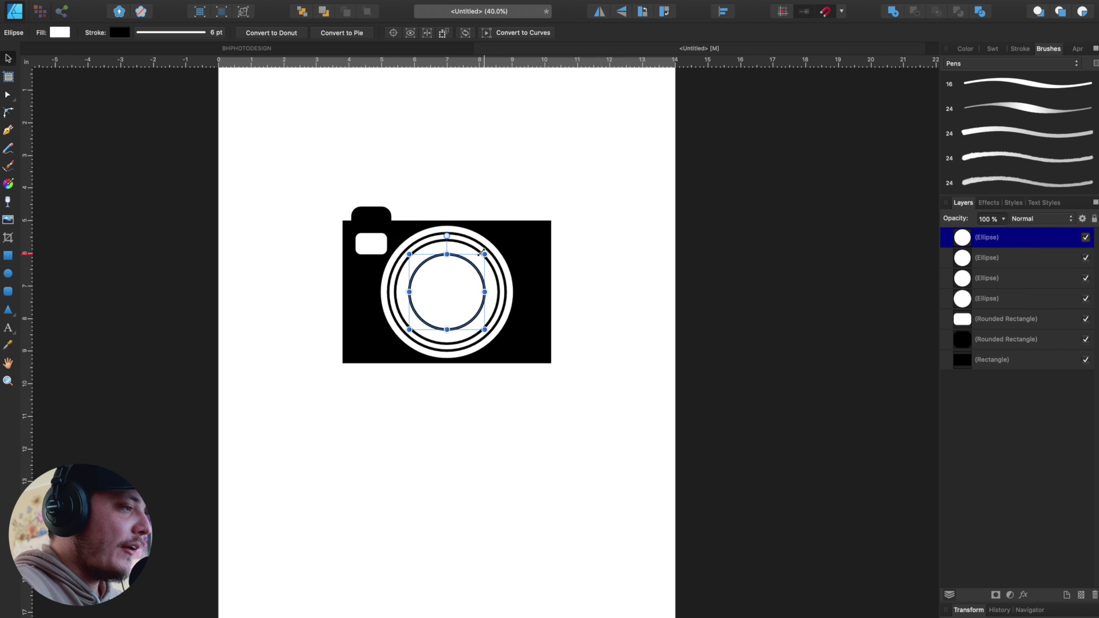
{"action": "left_click", "coordinate": [64, 32]}
{"action": "left_click_drag", "start_coordinate": [127, 116], "coordinate": [112, 87]}
{"action": "left_click", "coordinate": [484, 259]}
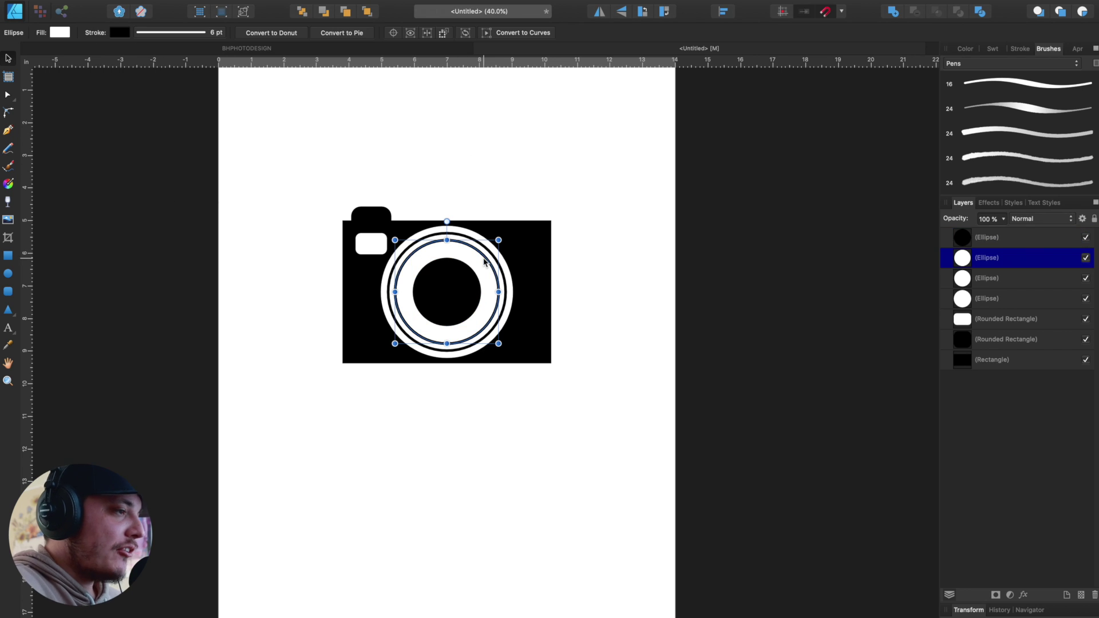
{"action": "left_click_drag", "start_coordinate": [497, 241], "coordinate": [489, 248]}
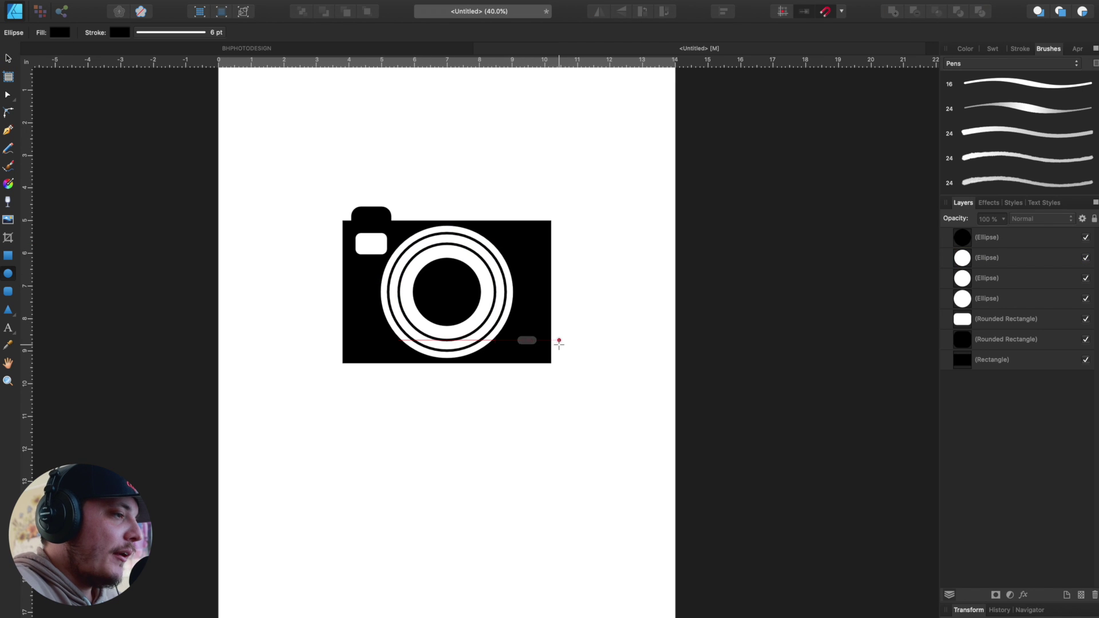
Draw a small circle about 0.35 in across near the camera body's lower-right corner and fill it white.
{"action": "left_click_drag", "start_coordinate": [529, 341], "coordinate": [539, 351]}
{"action": "left_click", "coordinate": [59, 33]}
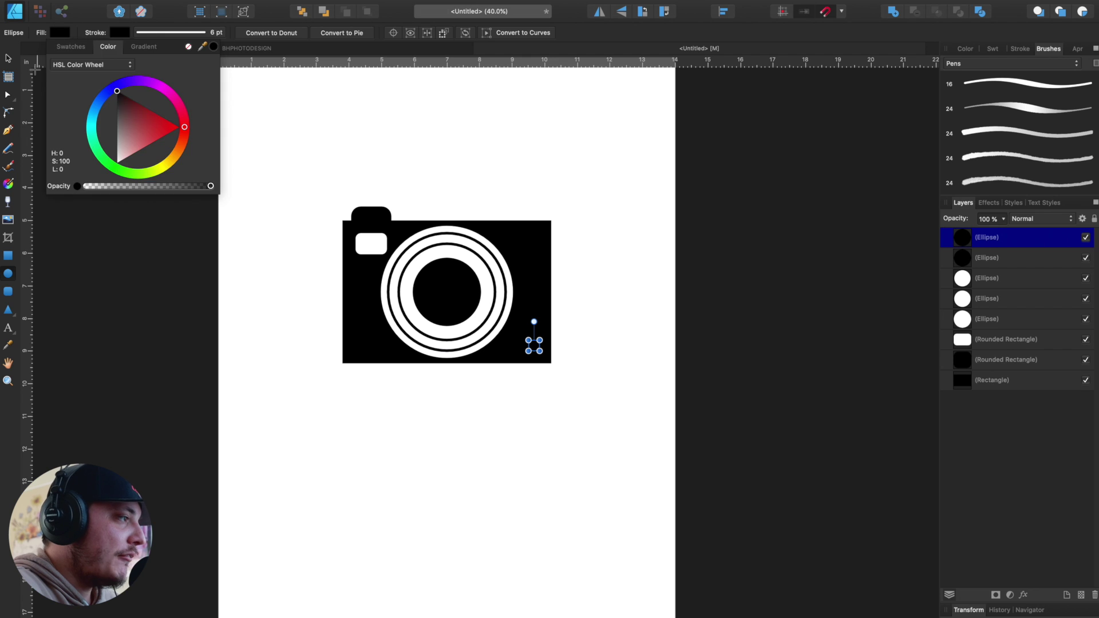
{"action": "left_click_drag", "start_coordinate": [127, 128], "coordinate": [118, 161]}
{"action": "left_click", "coordinate": [790, 523]}
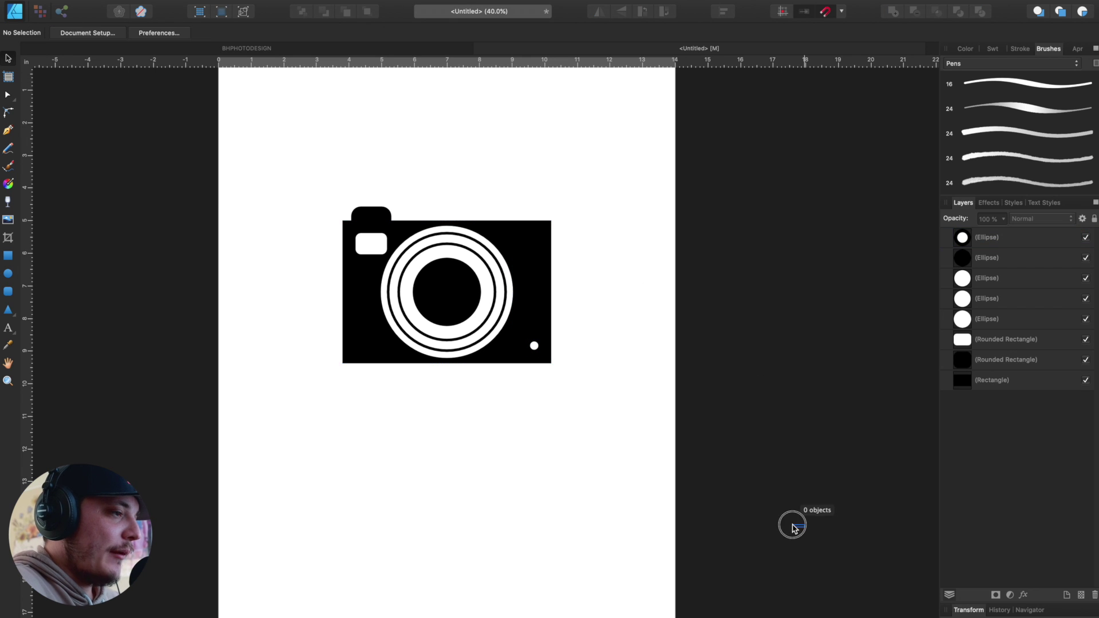
Reduce the small white circle's stroke to 0 pt and move it closer to the camera body's lower-right corner.
{"action": "scroll", "coordinate": [596, 385], "scroll_direction": "up", "scroll_amount": 3}
{"action": "left_click", "coordinate": [504, 330]}
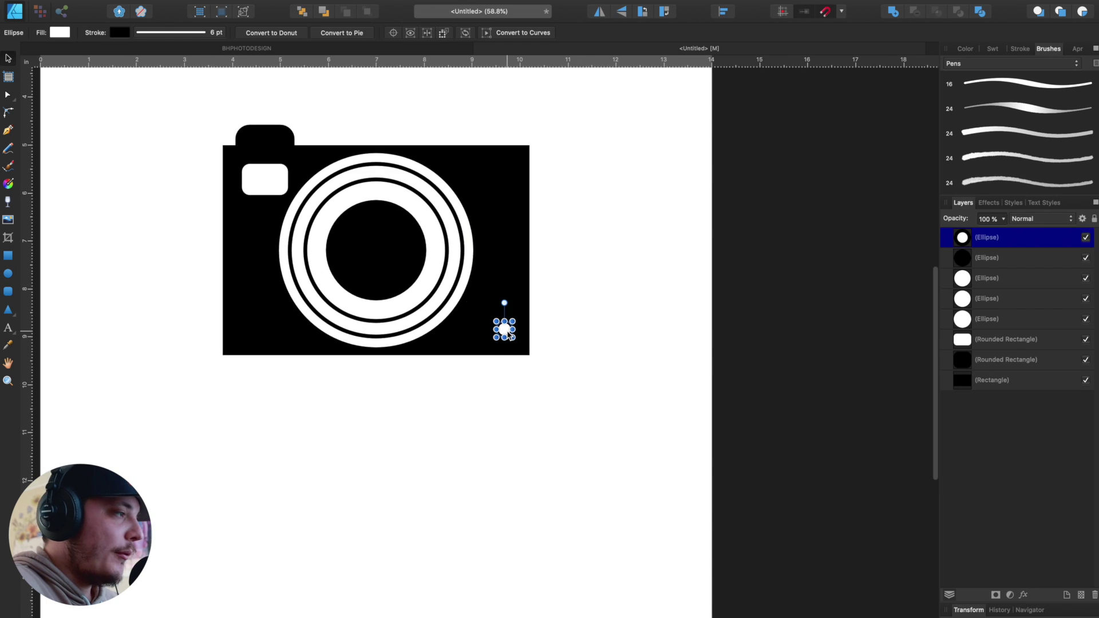
{"action": "left_click", "coordinate": [177, 39]}
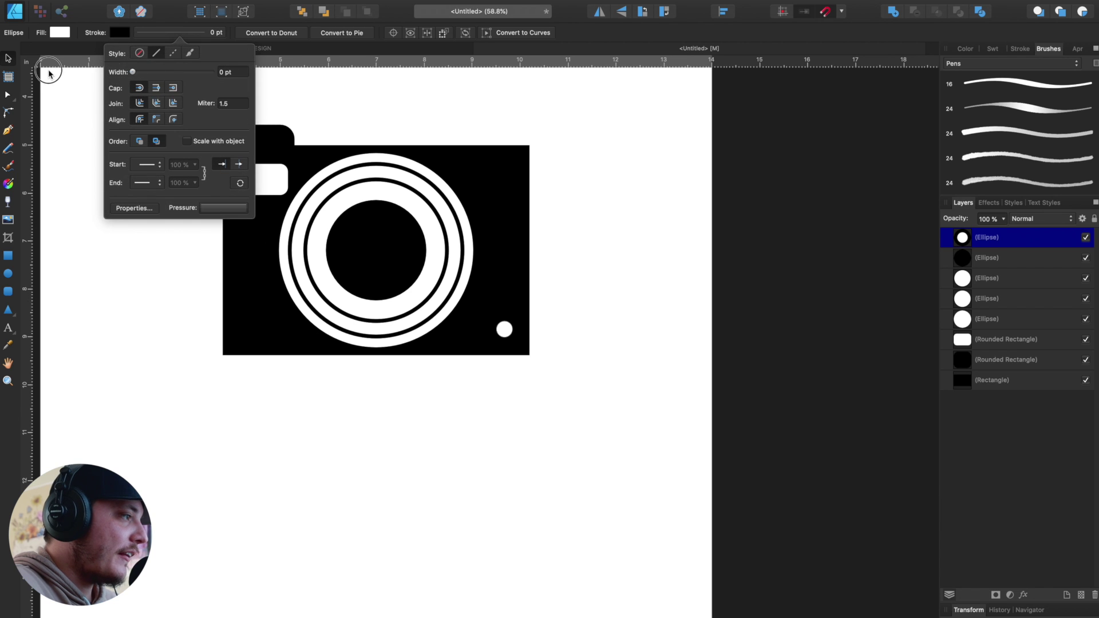
{"action": "left_click", "coordinate": [572, 264]}
{"action": "left_click_drag", "start_coordinate": [505, 325], "coordinate": [510, 337]}
{"action": "left_click", "coordinate": [640, 328]}
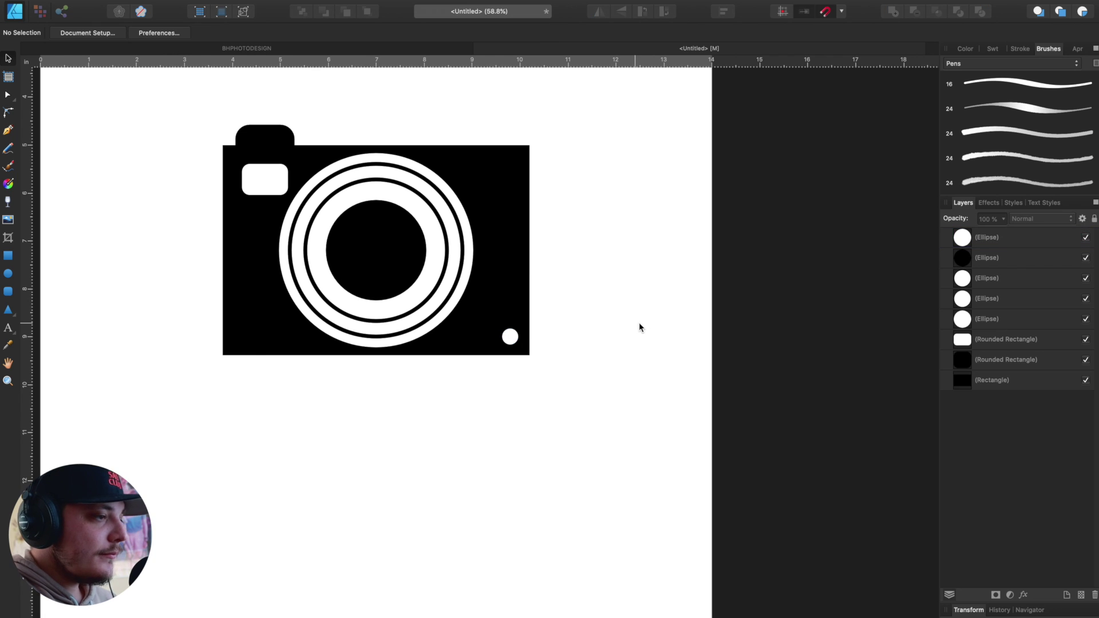
Draw a black rounded rectangle about 3.3 × 1.95 in over the camera's upper edge and send it behind the lens circles.
{"action": "scroll", "coordinate": [640, 325], "scroll_direction": "down", "scroll_amount": 5}
{"action": "scroll", "coordinate": [629, 338], "scroll_direction": "up", "scroll_amount": 3}
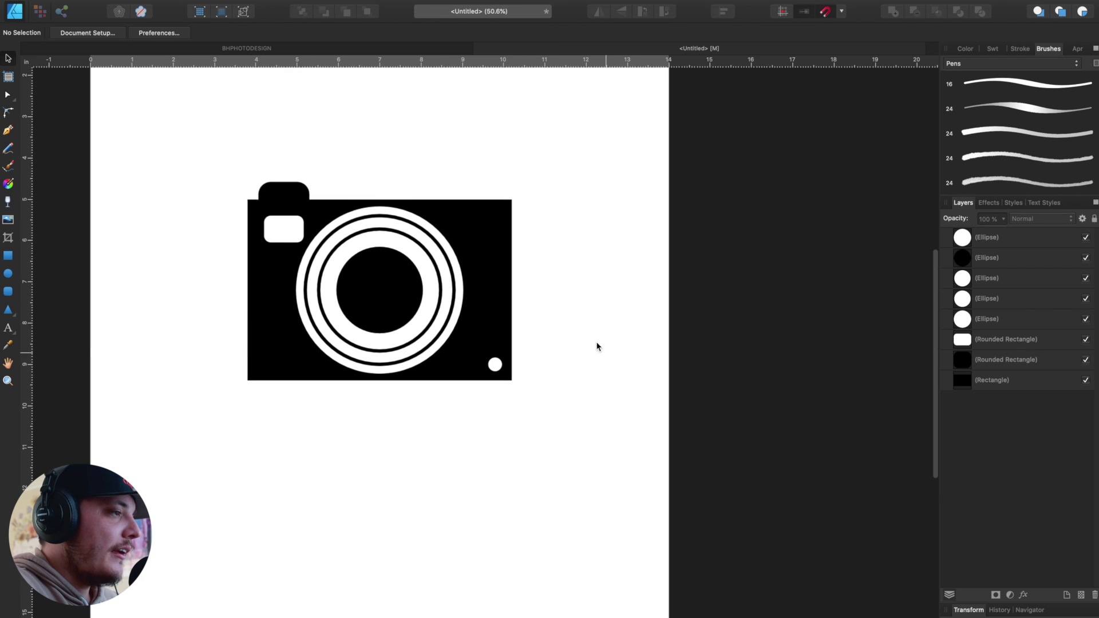
{"action": "left_click", "coordinate": [8, 258]}
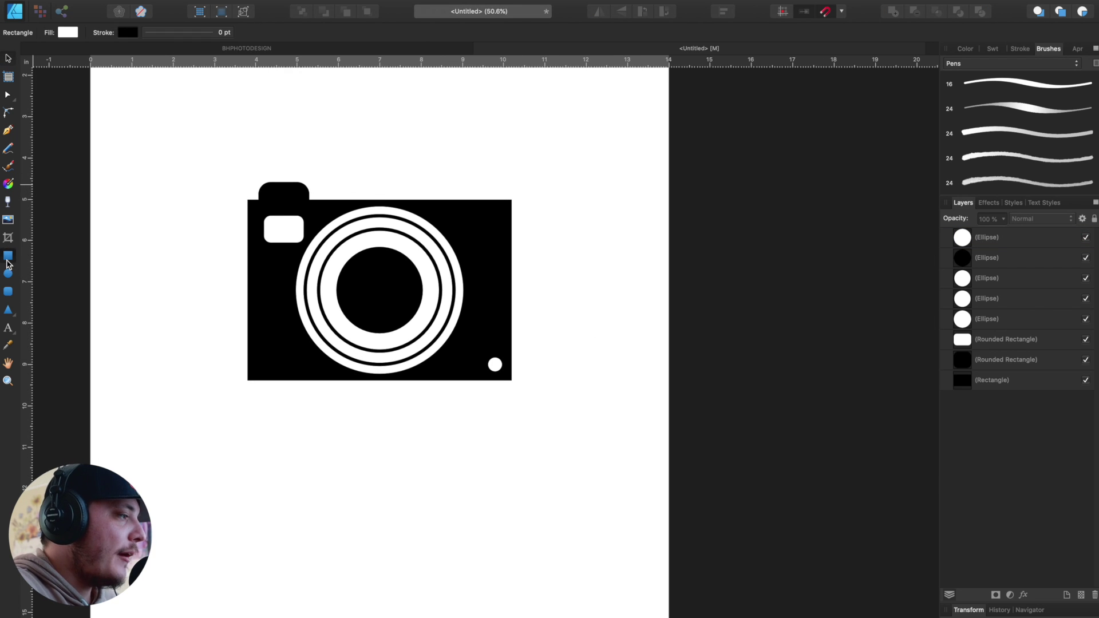
{"action": "left_click", "coordinate": [8, 291]}
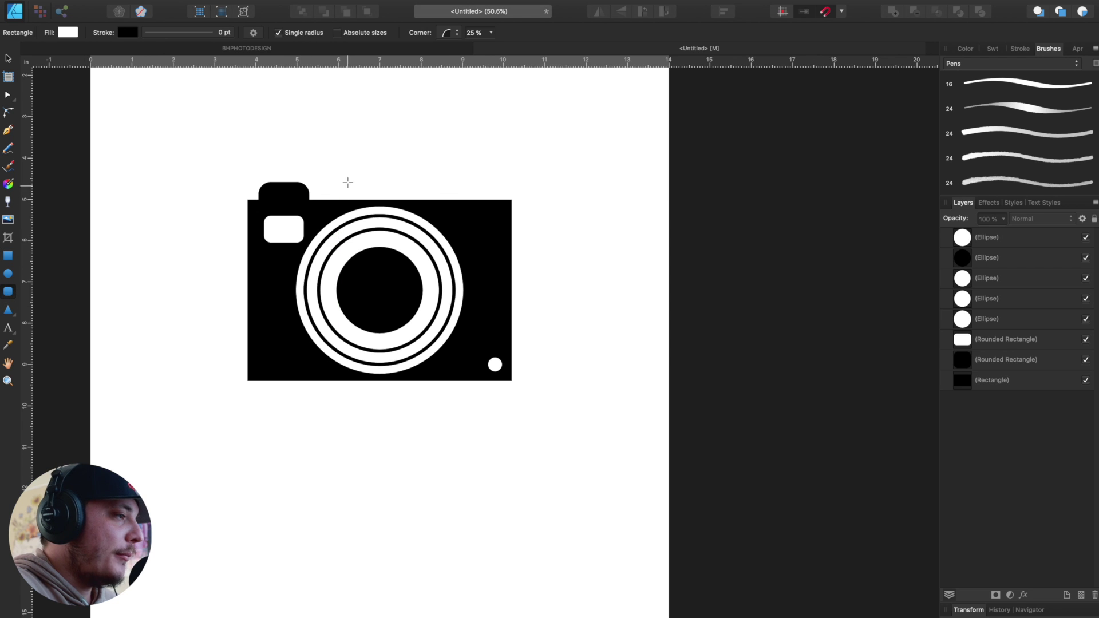
{"action": "left_click_drag", "start_coordinate": [347, 182], "coordinate": [463, 254]}
{"action": "left_click", "coordinate": [9, 58]}
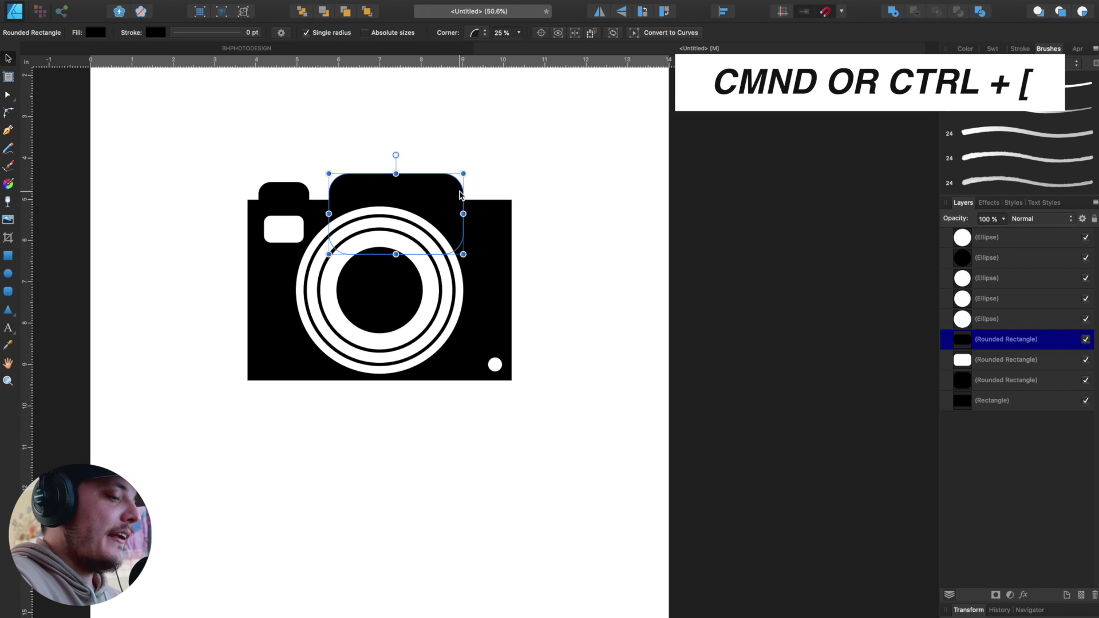
Move the large black rounded rectangle slightly up and center it horizontally above the lens.
{"action": "left_click_drag", "start_coordinate": [460, 194], "coordinate": [447, 189]}
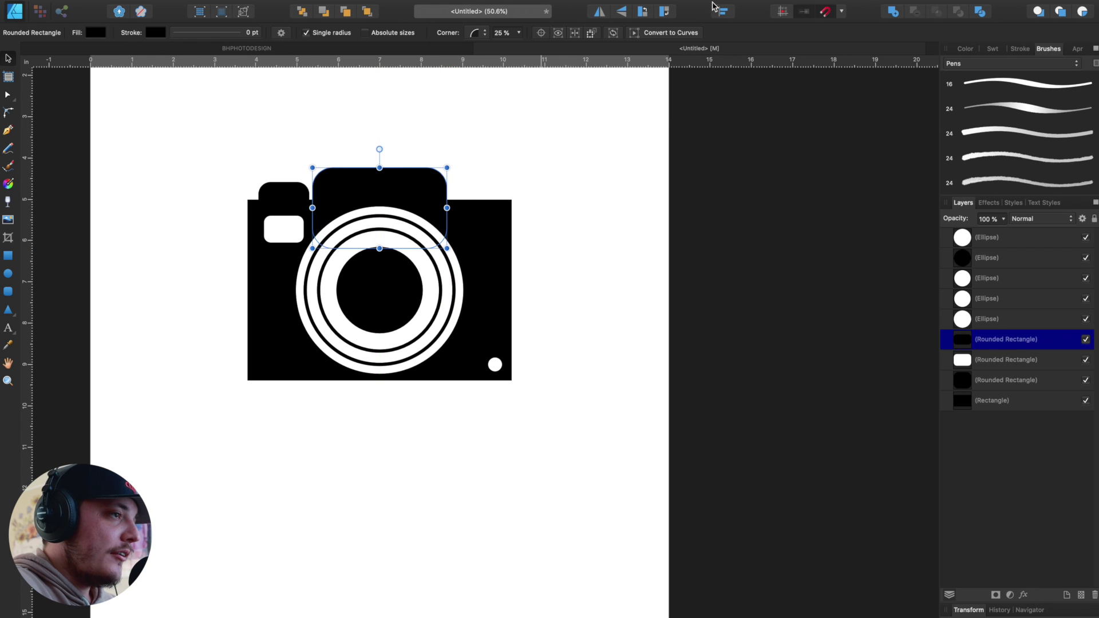
{"action": "left_click", "coordinate": [722, 11]}
{"action": "left_click", "coordinate": [745, 49]}
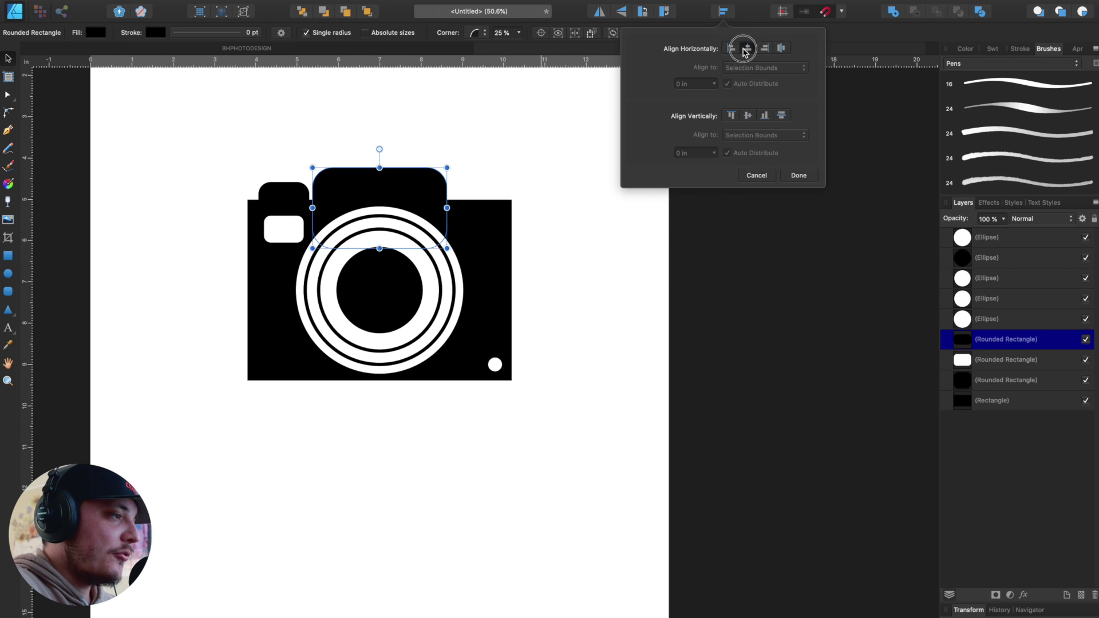
{"action": "left_click", "coordinate": [380, 111]}
Shrink the small black tab to about 0.7 in wide and the white window beneath it to about 0.65 × 0.5 in.
{"action": "left_click", "coordinate": [268, 193]}
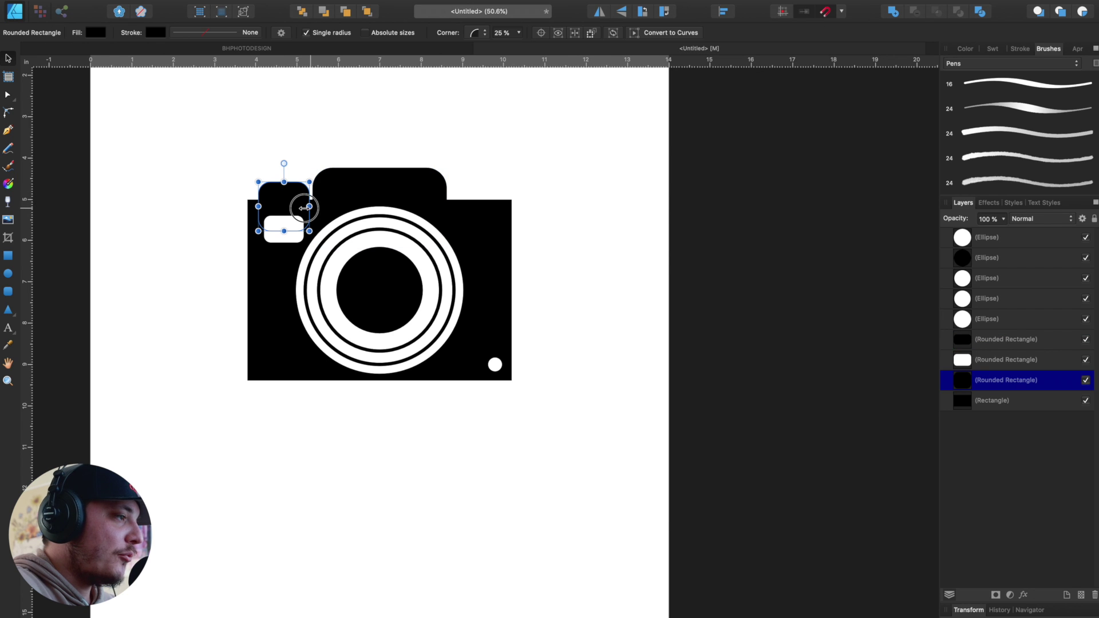
{"action": "left_click_drag", "start_coordinate": [309, 207], "coordinate": [277, 202]}
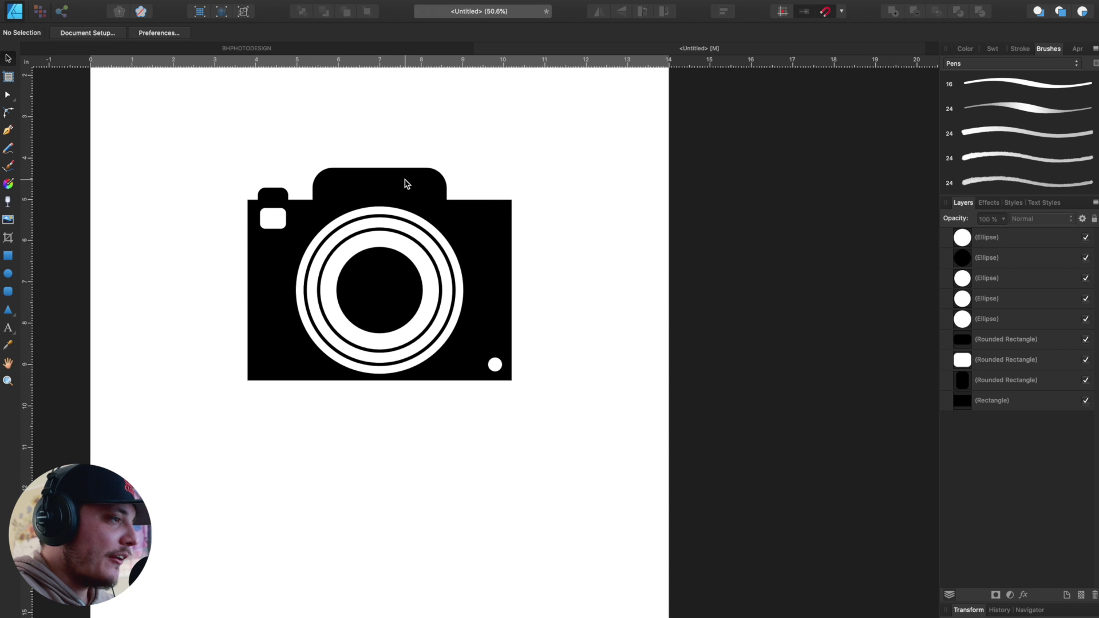
Try the large rounded hump about 0.25 in lower on the camera body, and raise it back up.
{"action": "left_click", "coordinate": [412, 182]}
{"action": "left_click_drag", "start_coordinate": [412, 182], "coordinate": [412, 192]}
{"action": "left_click", "coordinate": [430, 118]}
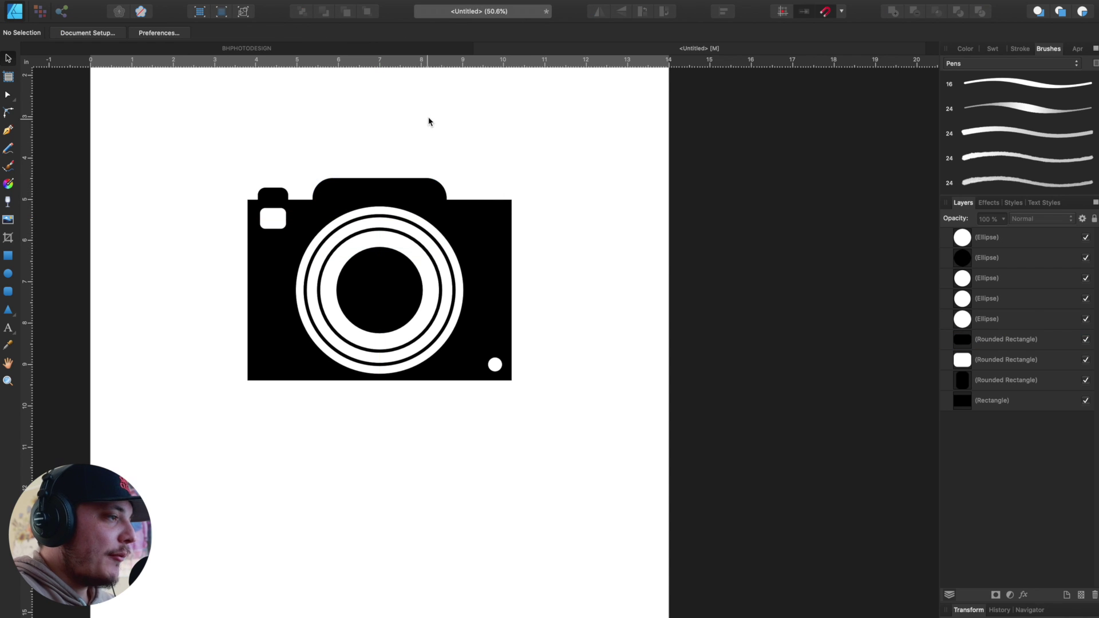
{"action": "left_click", "coordinate": [392, 185]}
{"action": "key", "text": "super+d"}
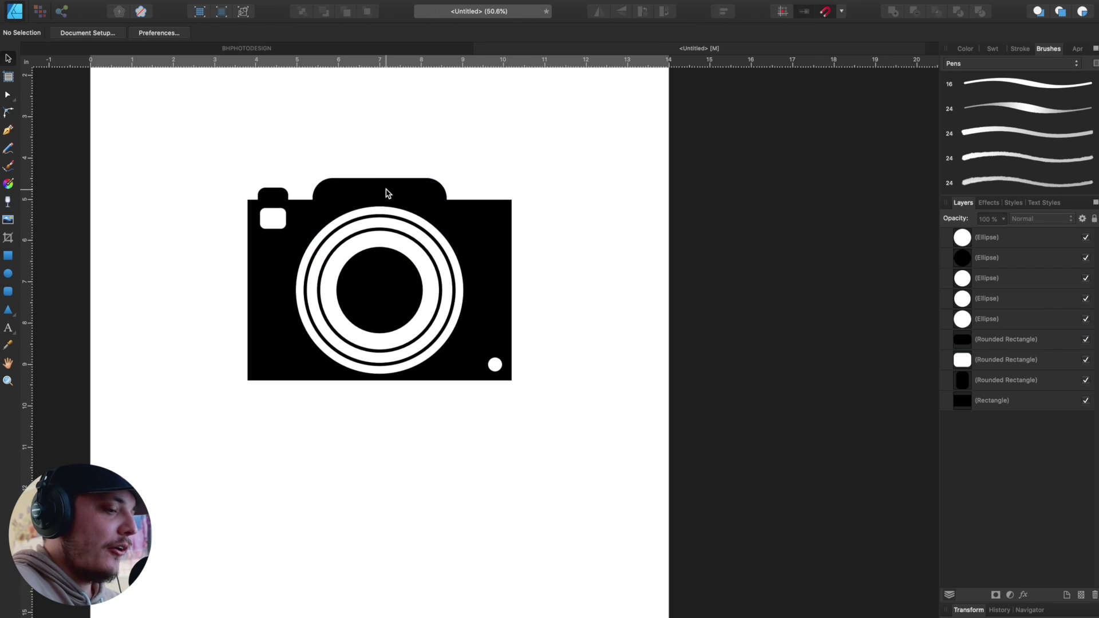
{"action": "left_click", "coordinate": [387, 193]}
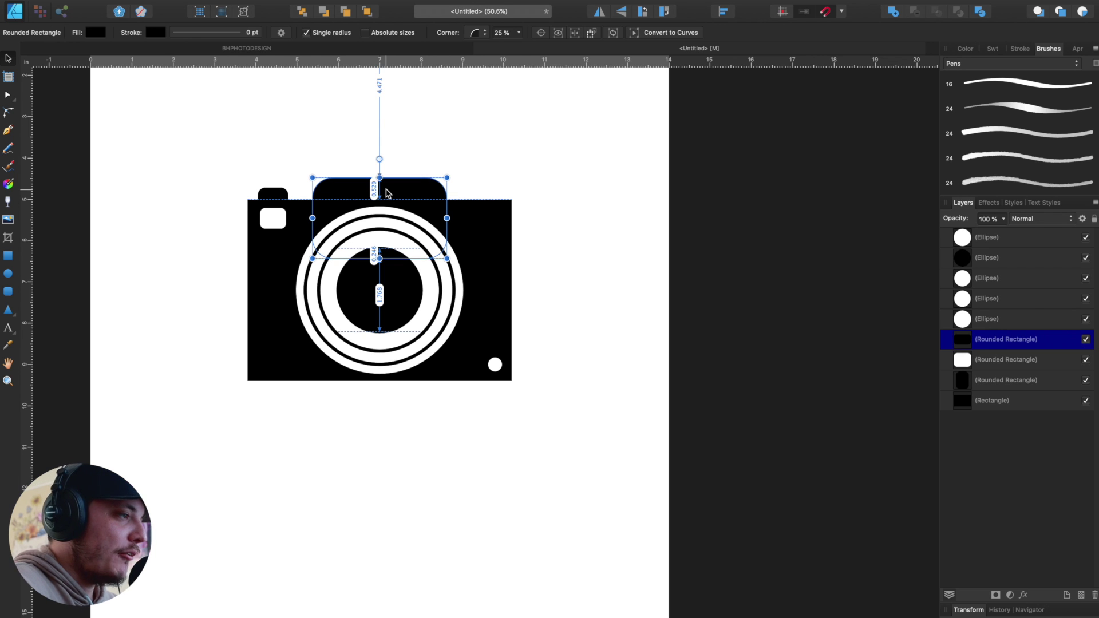
{"action": "left_click_drag", "start_coordinate": [387, 193], "coordinate": [386, 184]}
{"action": "left_click", "coordinate": [423, 149]}
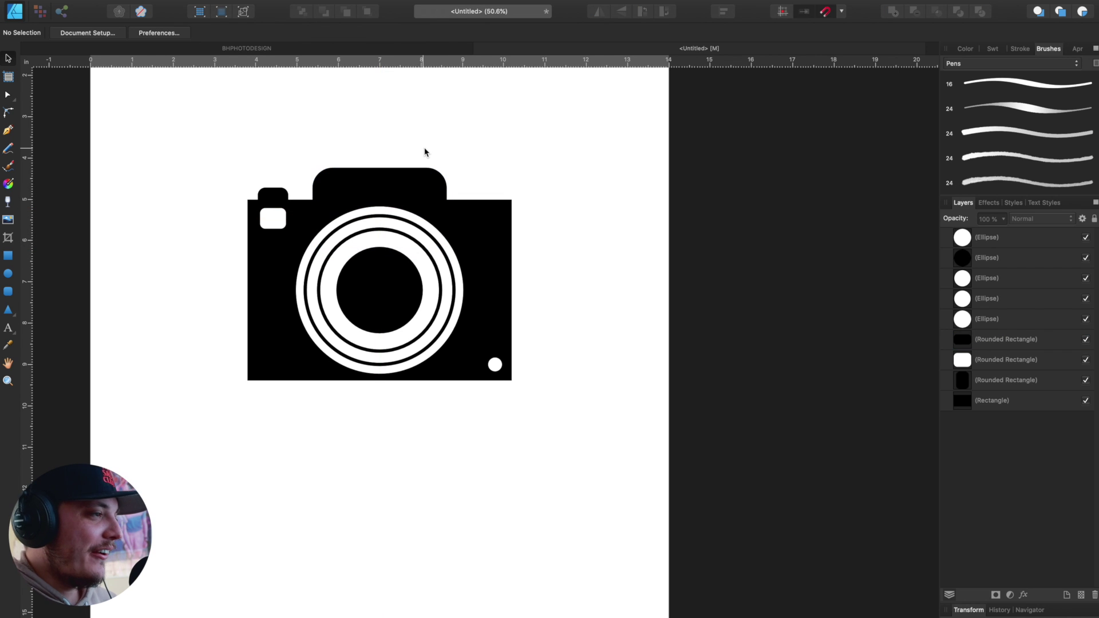
Group all the camera shapes and center the group horizontally and vertically on the page.
{"action": "left_click_drag", "start_coordinate": [545, 120], "coordinate": [186, 413]}
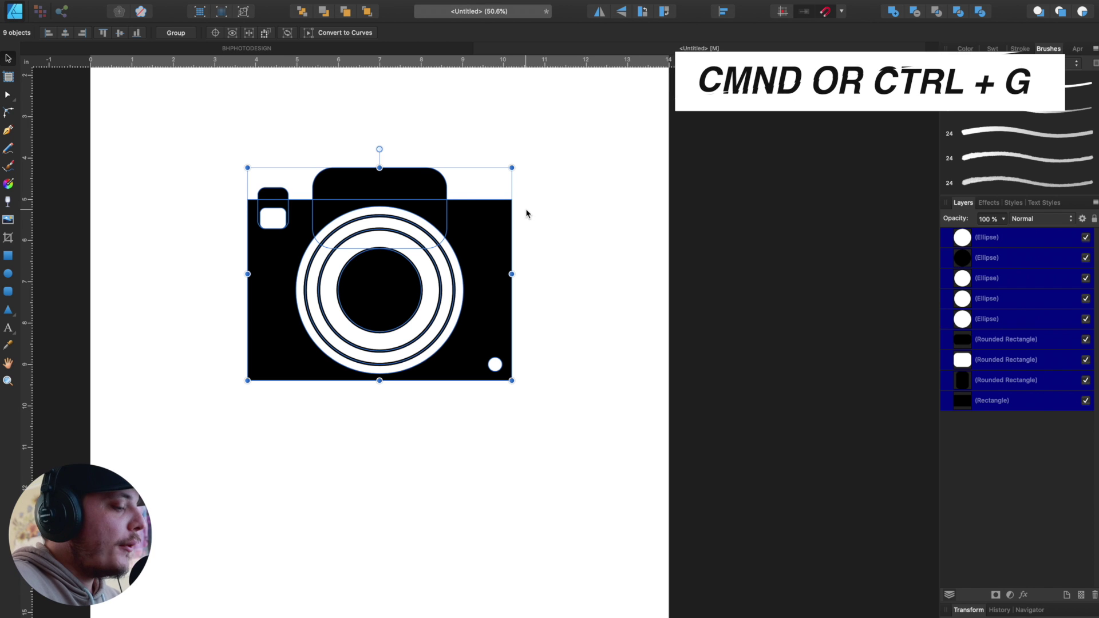
{"action": "key", "text": "ctrl+g"}
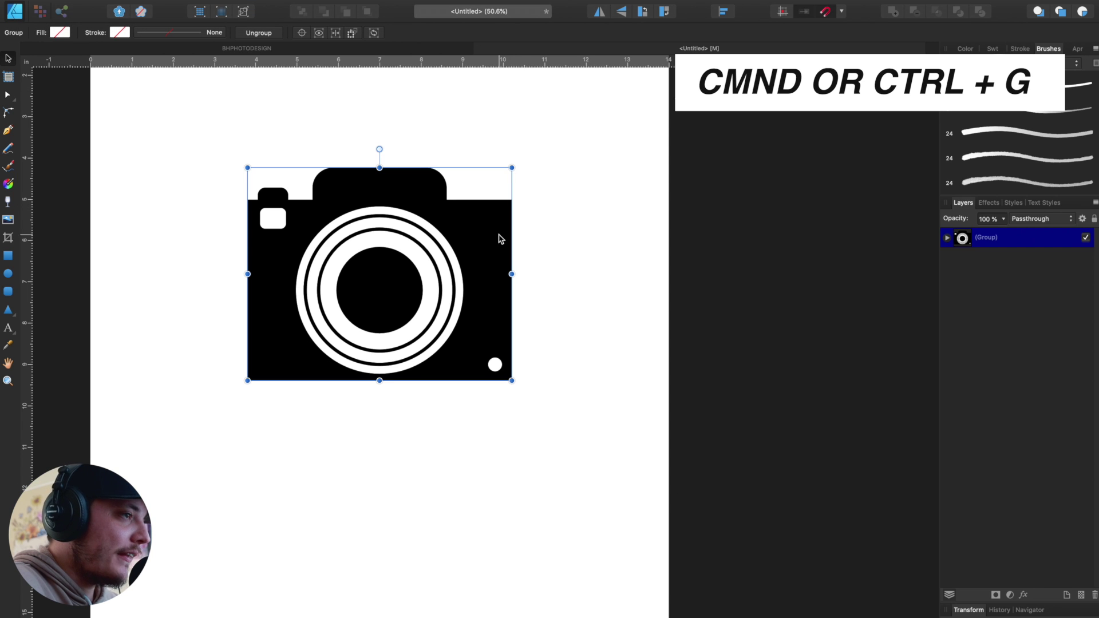
{"action": "left_click", "coordinate": [726, 11]}
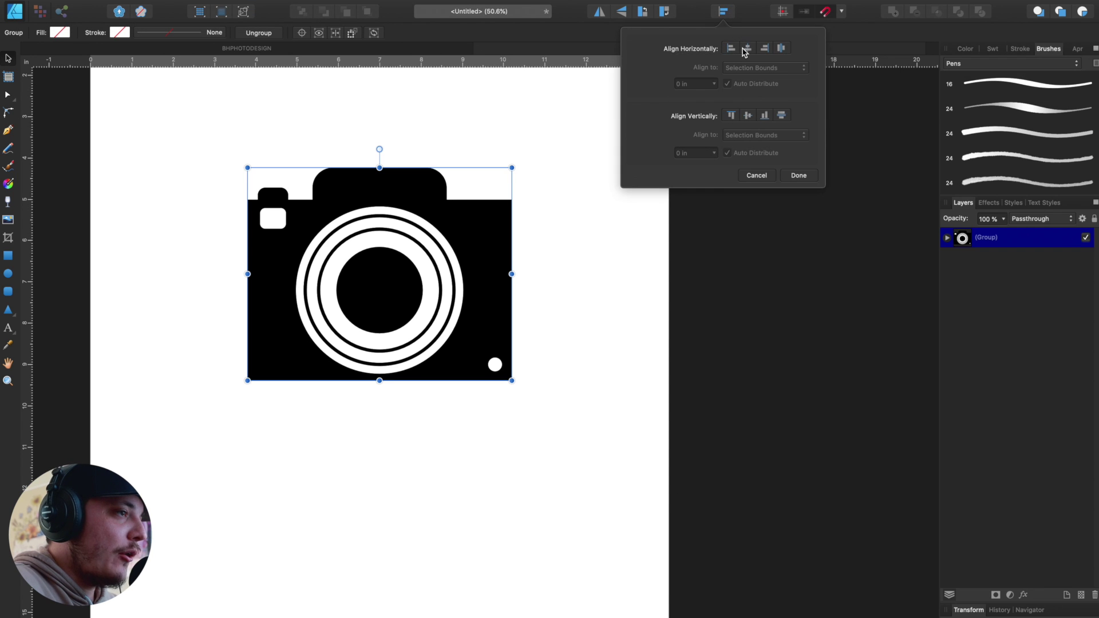
{"action": "left_click", "coordinate": [746, 49]}
{"action": "left_click", "coordinate": [749, 115]}
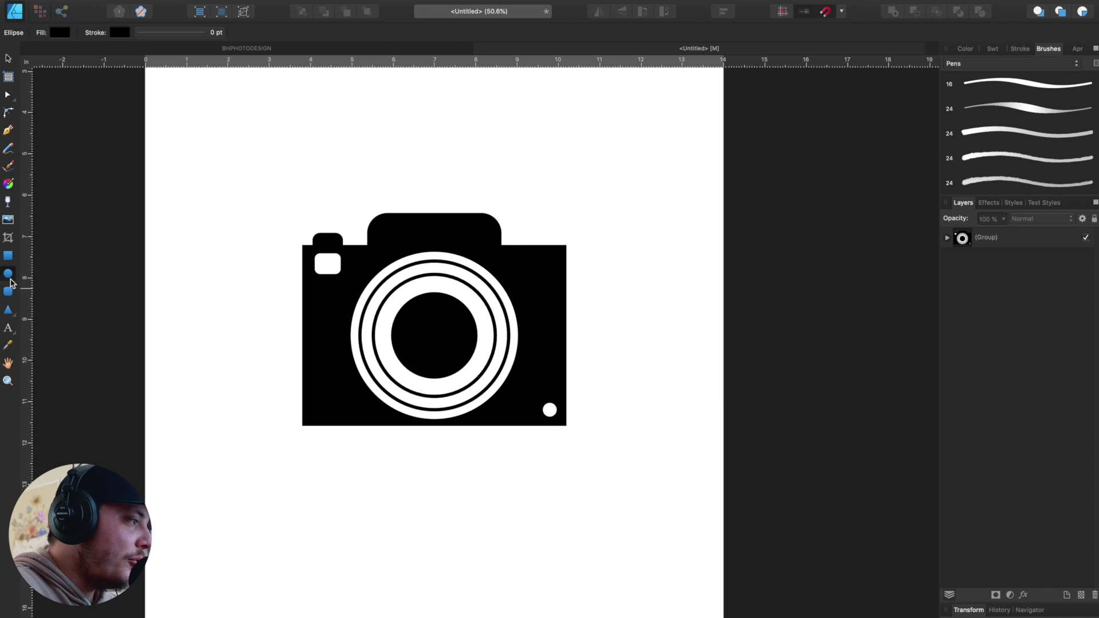
Draw a circle about 7.5 in across over the camera, filled red, and send it behind the camera group.
{"action": "left_click", "coordinate": [8, 58]}
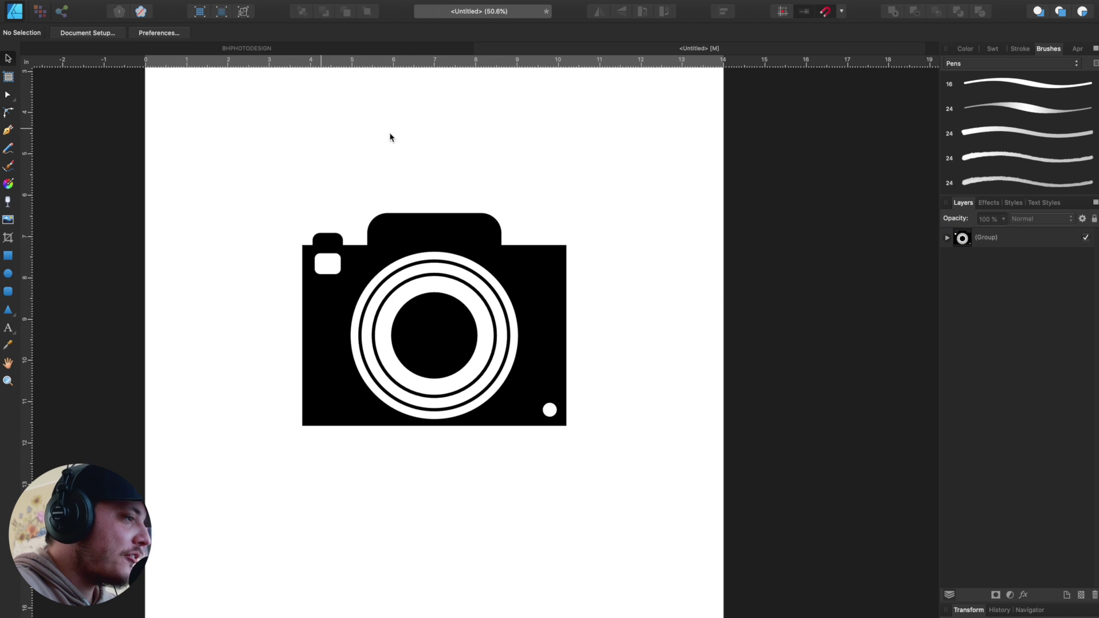
{"action": "left_click", "coordinate": [8, 273]}
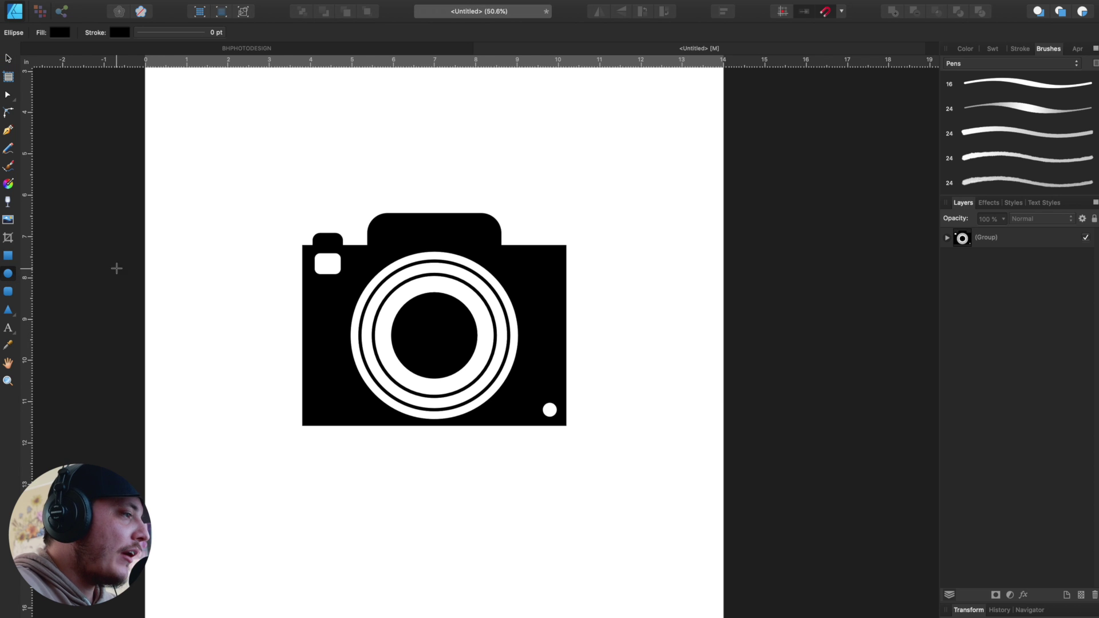
{"action": "mouse_move", "coordinate": [265, 164]}
{"action": "left_mouse_down"}
{"action": "mouse_move", "coordinate": [518, 370]}
{"action": "mouse_move", "coordinate": [589, 454]}
{"action": "mouse_move", "coordinate": [611, 451]}
{"action": "left_mouse_up"}
{"action": "left_click", "coordinate": [62, 38]}
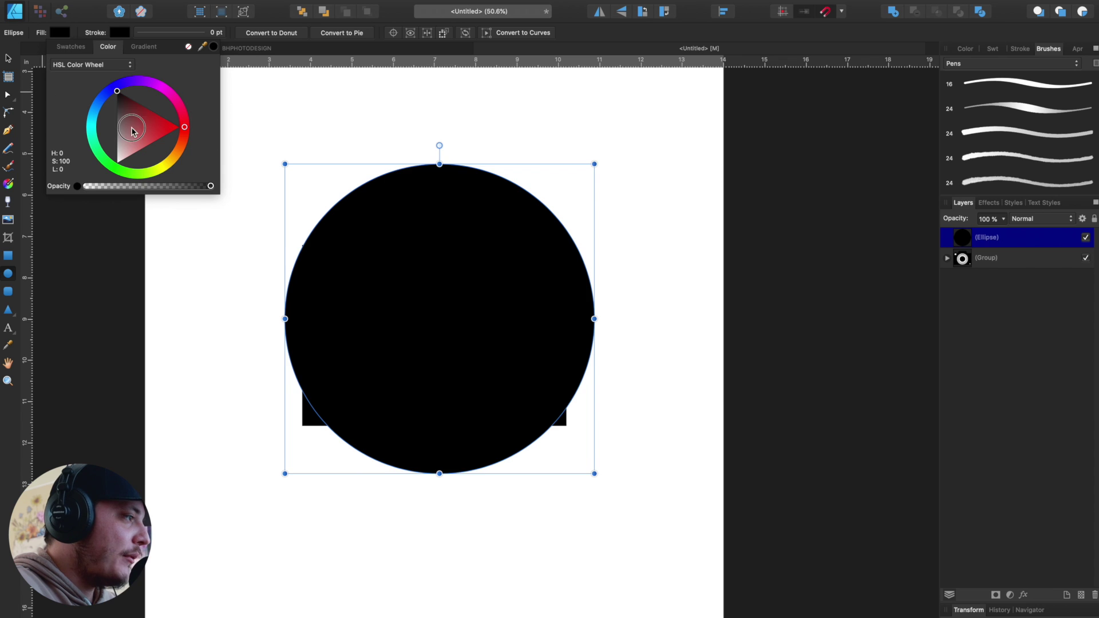
{"action": "left_click_drag", "start_coordinate": [136, 127], "coordinate": [182, 126]}
{"action": "left_click", "coordinate": [9, 59]}
{"action": "key", "text": "super+bracketleft"}
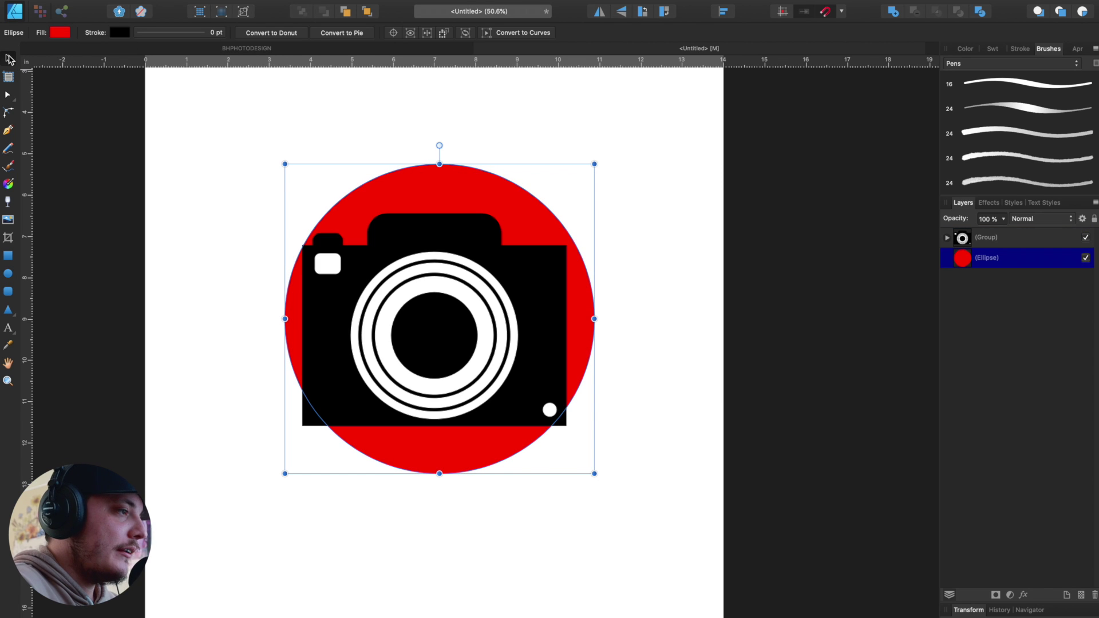
Turn the red circle into a text path and enter "B&H PHOTO" along it.
{"action": "key", "text": "t"}
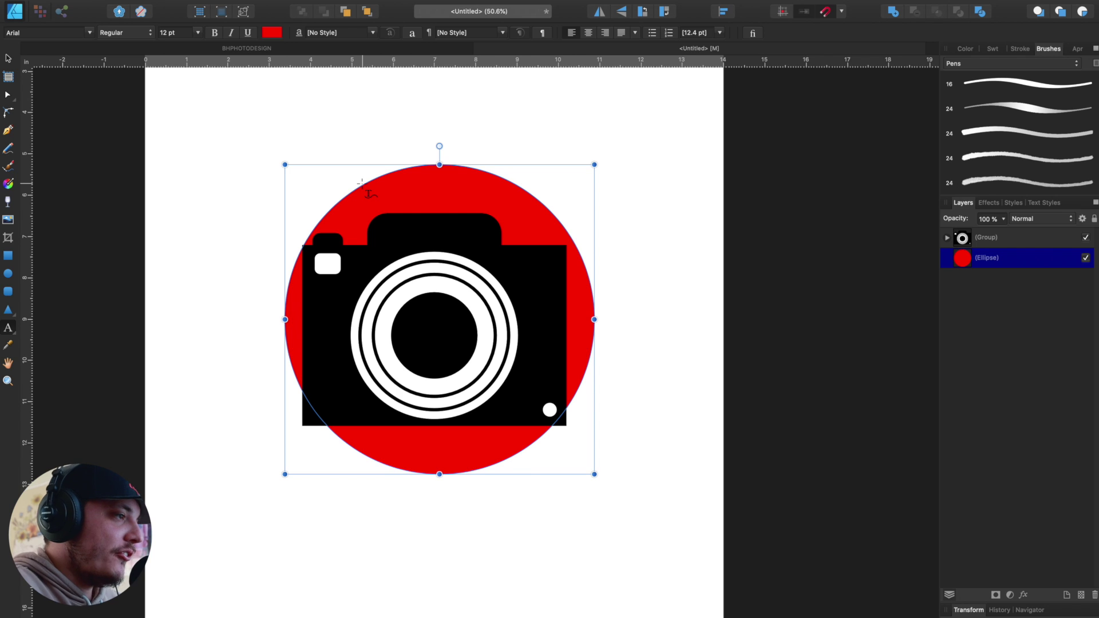
{"action": "left_click", "coordinate": [361, 182]}
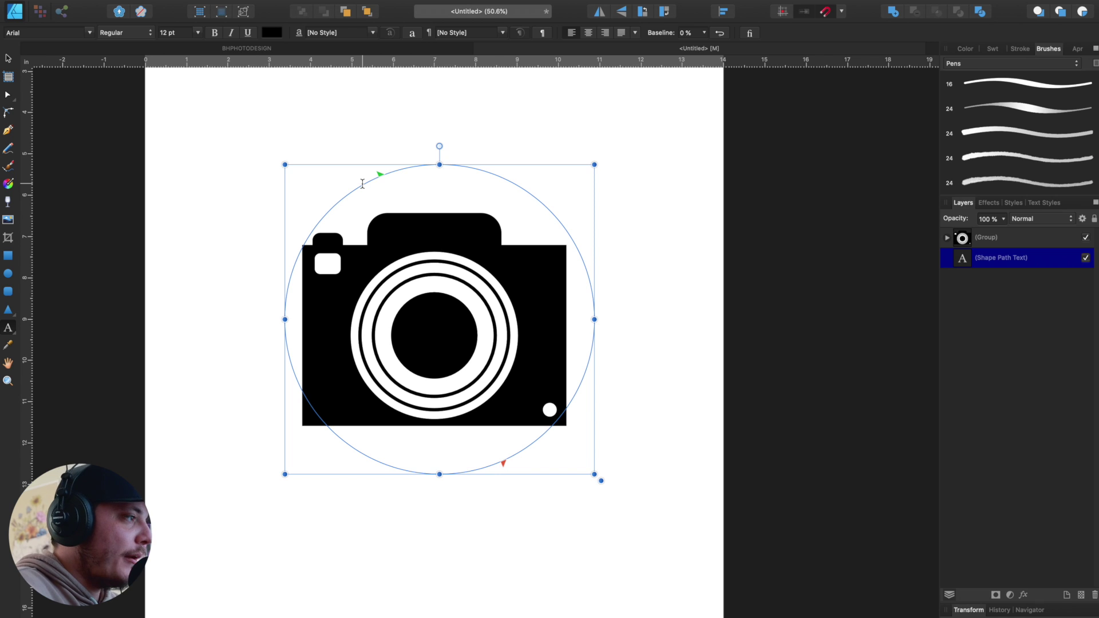
{"action": "type", "text": "B&H PHOTO"}
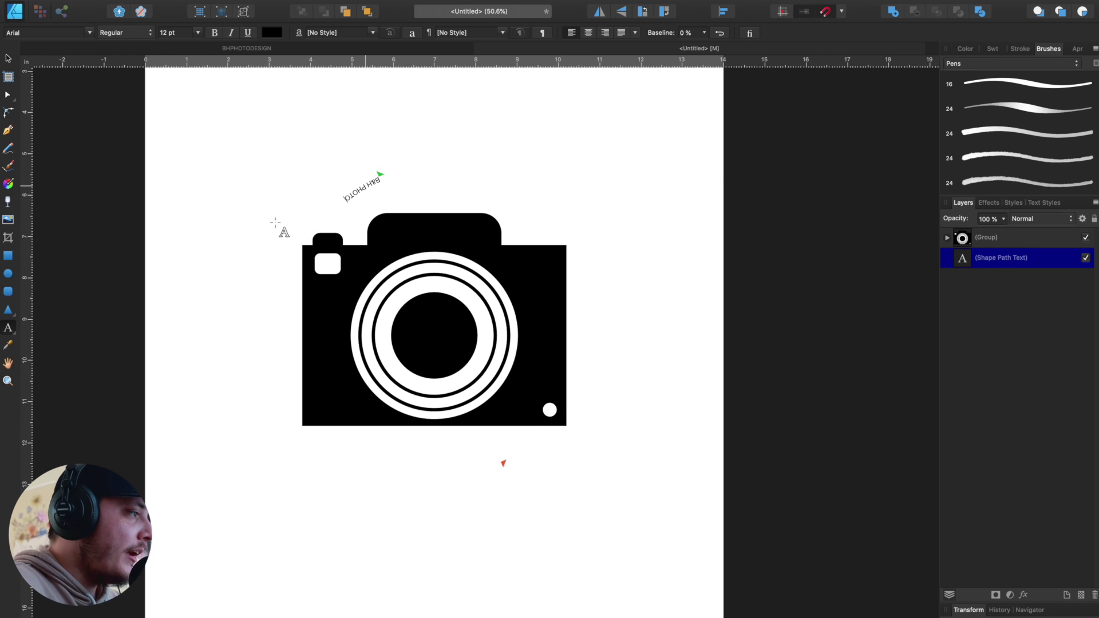
{"action": "key", "text": "Escape"}
{"action": "left_click", "coordinate": [8, 58]}
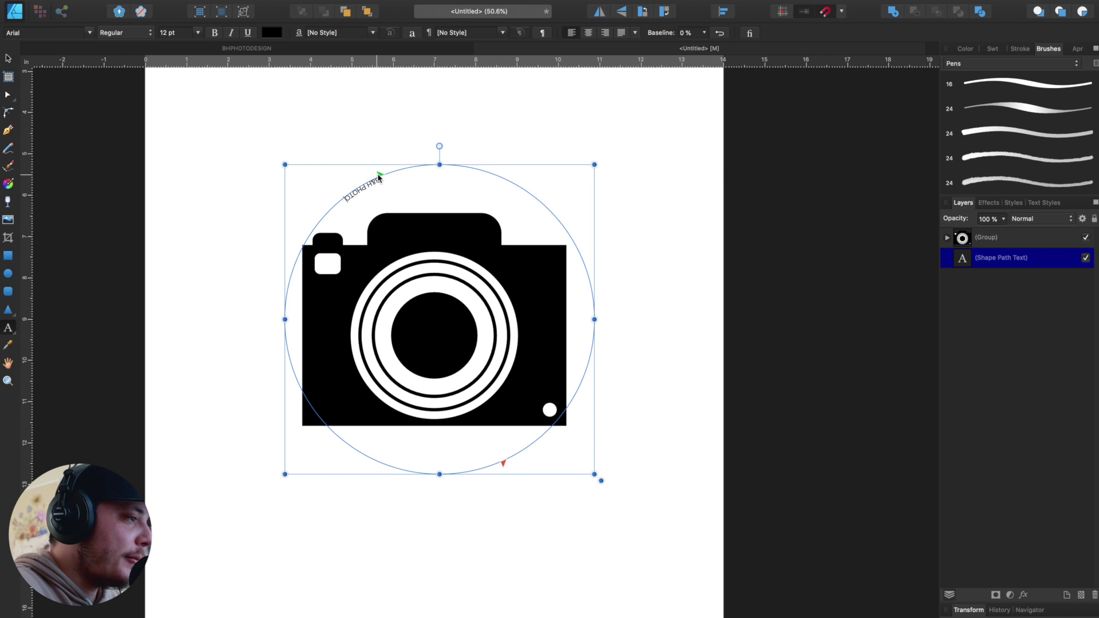
Set the path text's start point at the circle's left side and its end point at the right side.
{"action": "left_click_drag", "start_coordinate": [378, 179], "coordinate": [223, 316]}
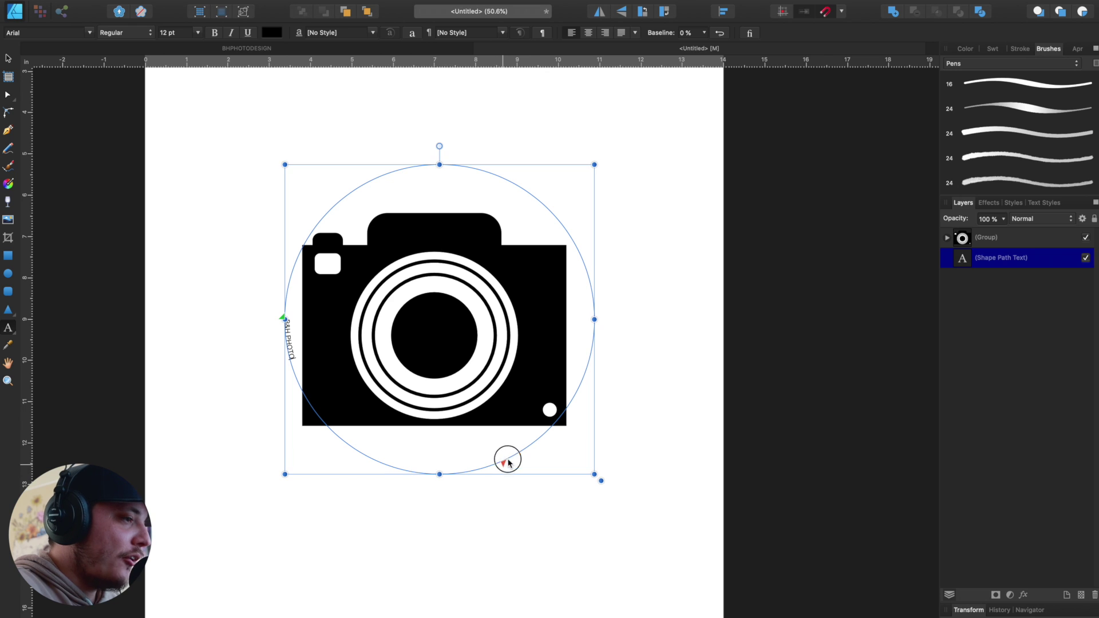
{"action": "left_click_drag", "start_coordinate": [507, 459], "coordinate": [601, 326]}
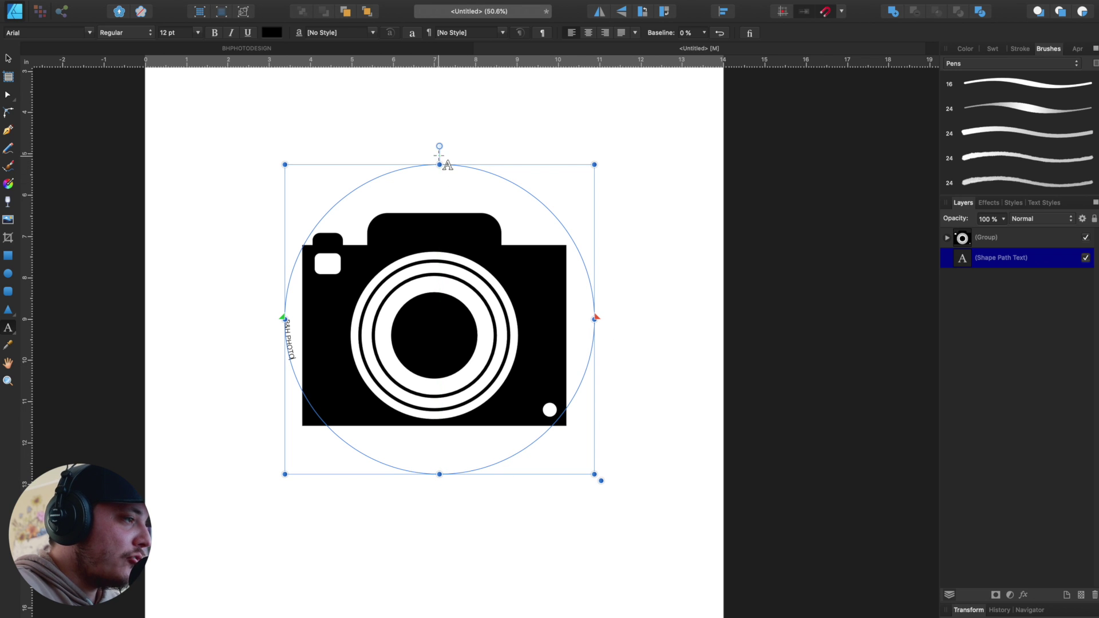
{"action": "left_click", "coordinate": [439, 156]}
{"action": "key", "text": "super+z"}
{"action": "key", "text": "super+z"}
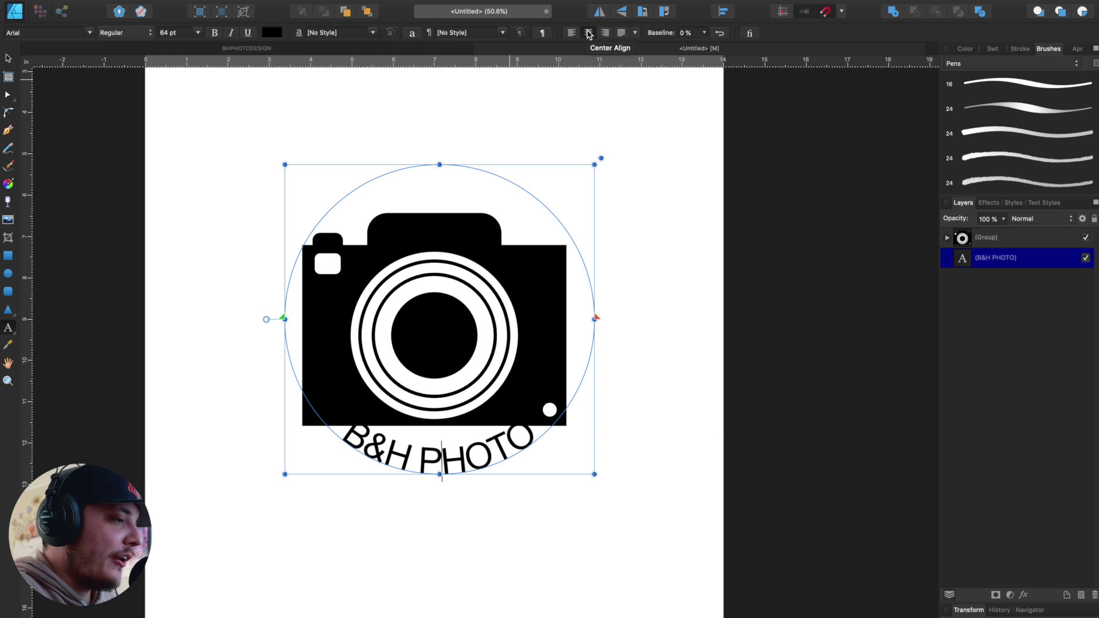
Center-align the B&H PHOTO text and reverse its path so it arches over the top of the camera.
{"action": "left_click", "coordinate": [588, 33]}
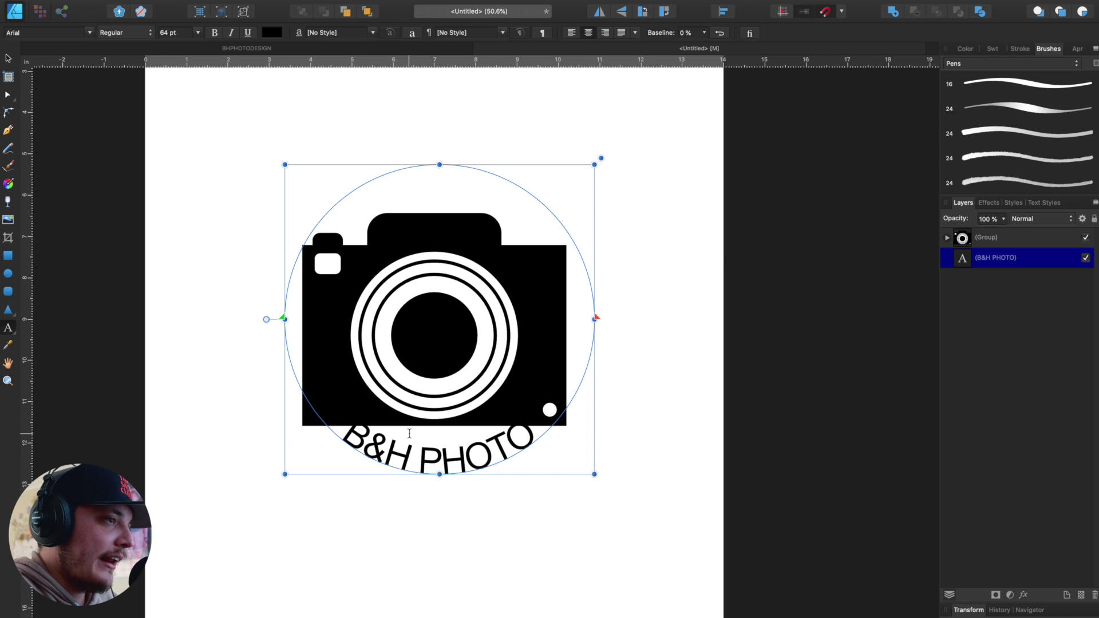
{"action": "left_click", "coordinate": [409, 433]}
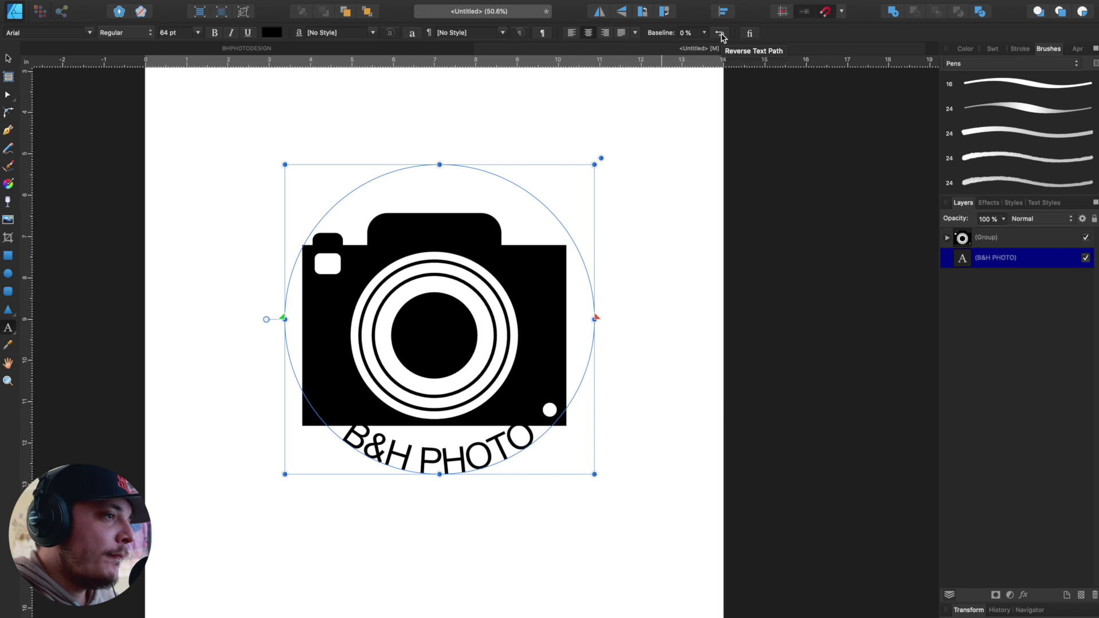
{"action": "left_click", "coordinate": [721, 35]}
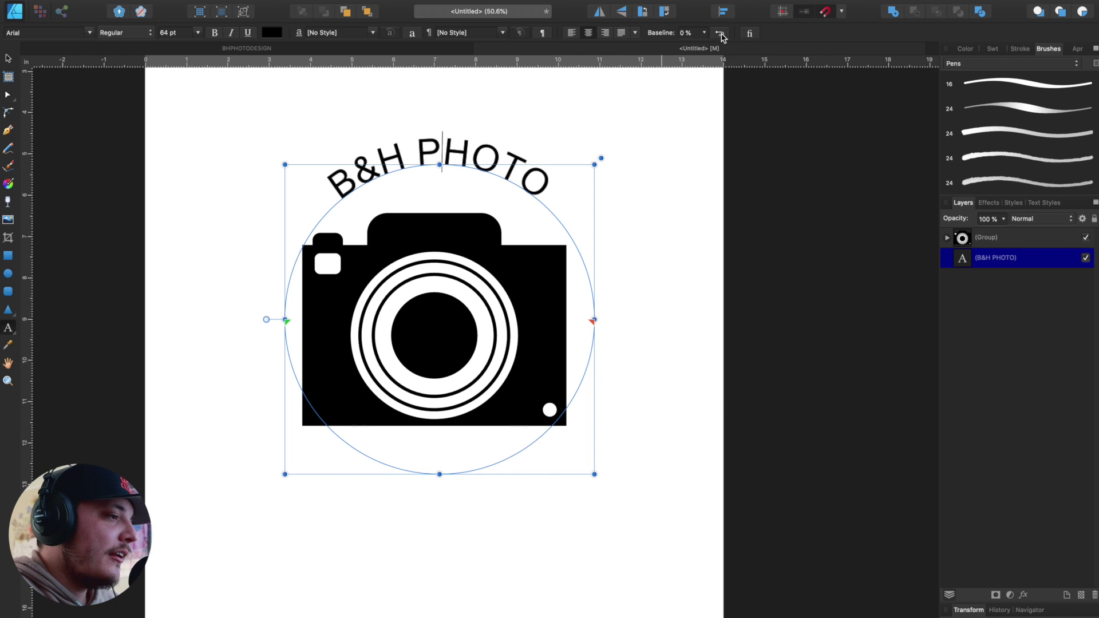
Set the B&H PHOTO text to 72 pt in the Klasik font.
{"action": "triple_click", "coordinate": [465, 148]}
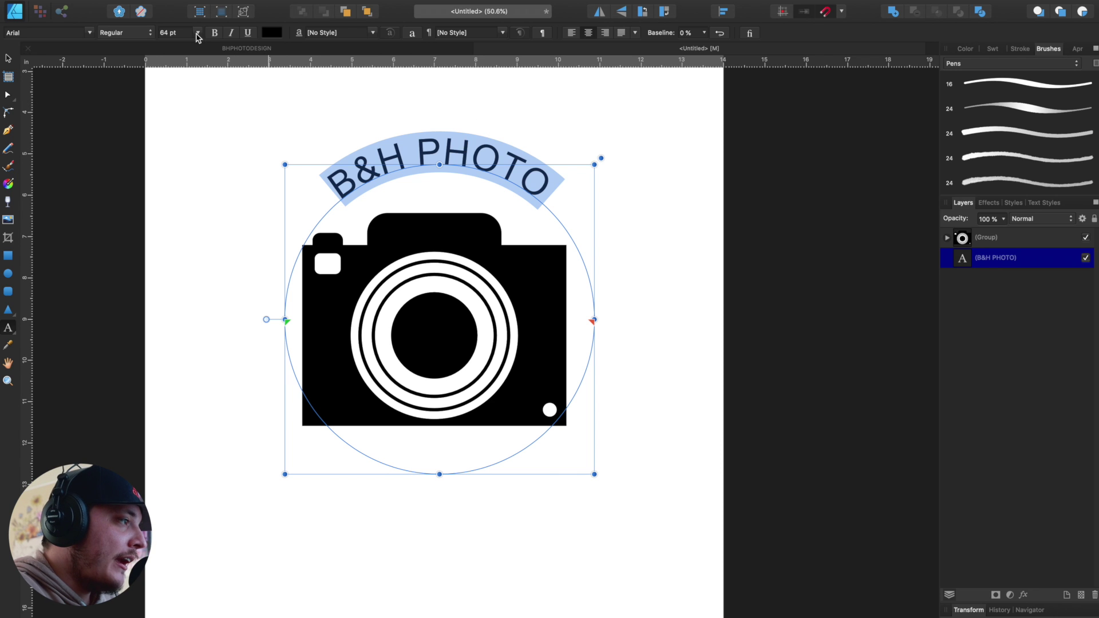
{"action": "left_click", "coordinate": [198, 32]}
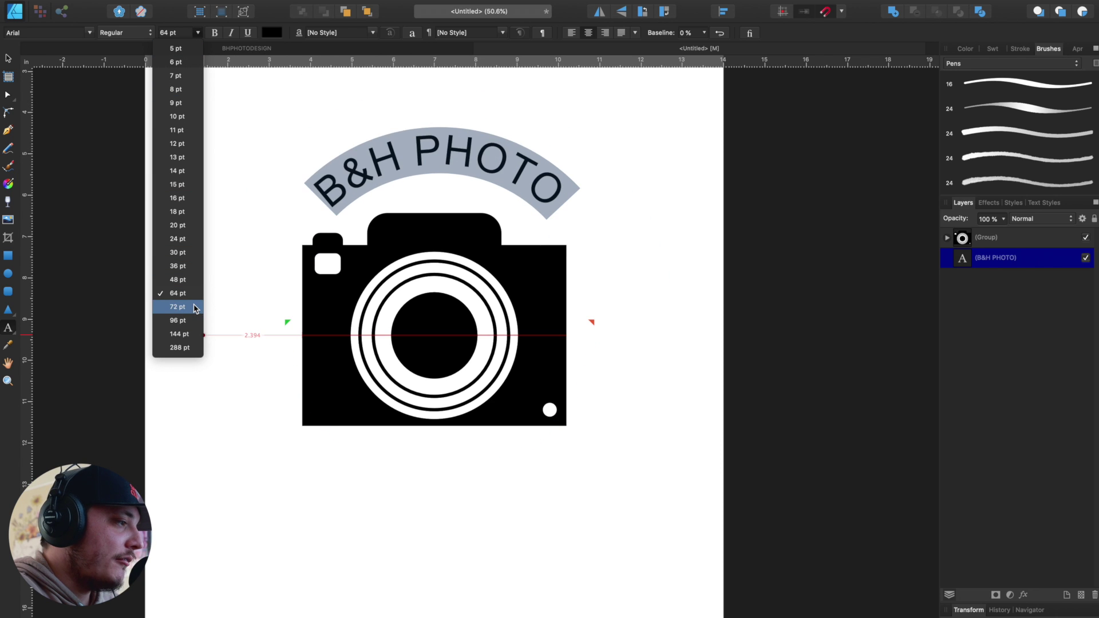
{"action": "left_click", "coordinate": [178, 307]}
{"action": "double_click", "coordinate": [433, 150]}
{"action": "left_click", "coordinate": [432, 150]}
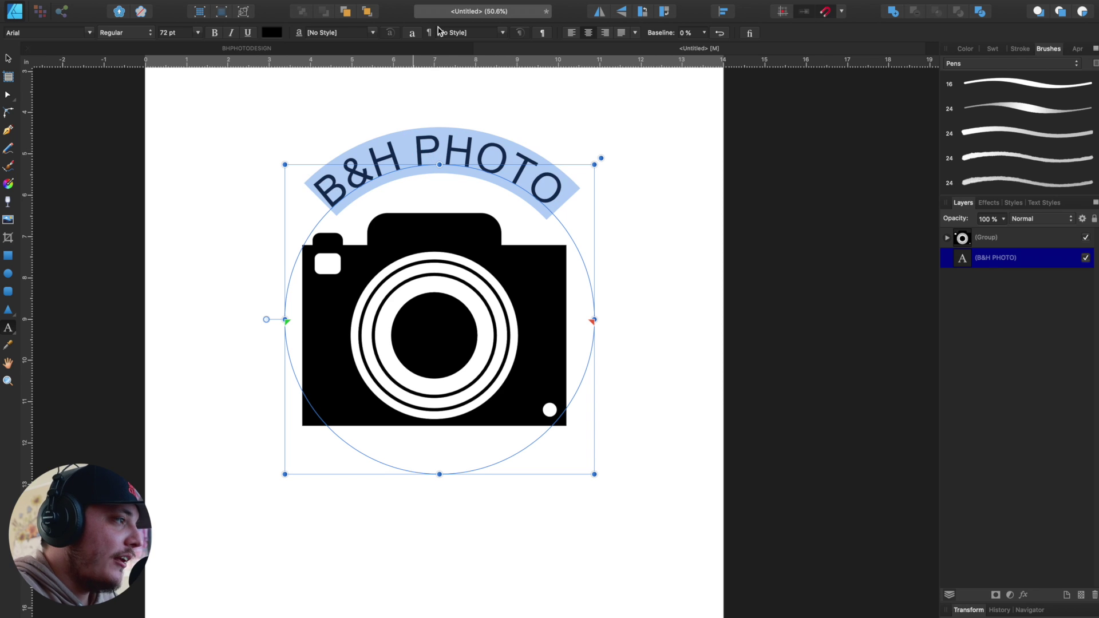
{"action": "left_click", "coordinate": [60, 32]}
{"action": "type", "text": "Klasik"}
{"action": "key", "text": "Return"}
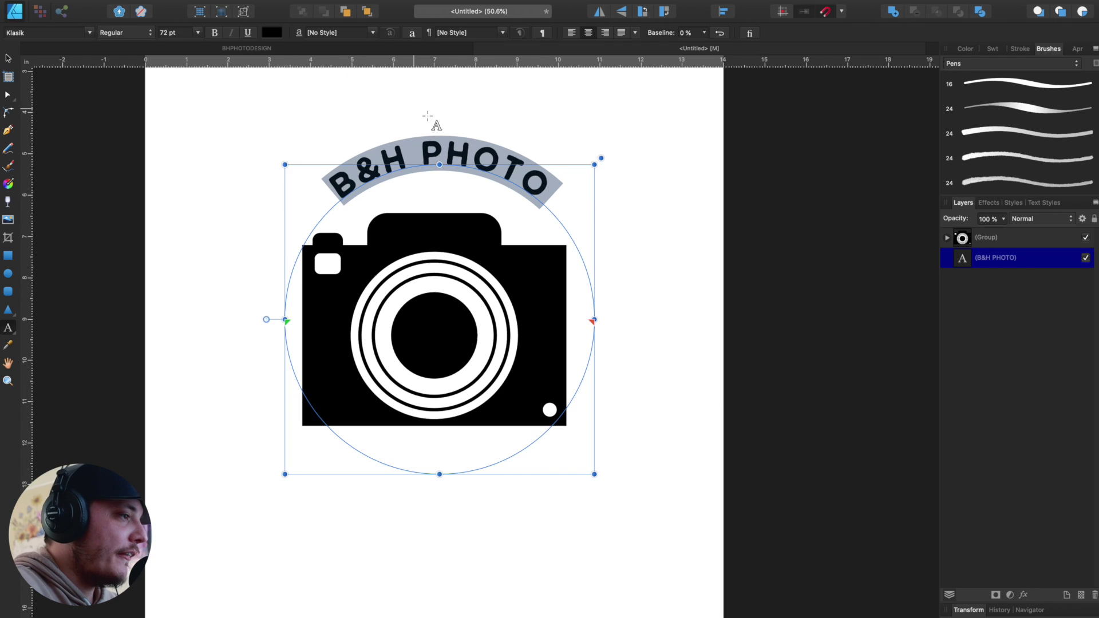
Enlarge the arched B&H PHOTO text to 96 pt.
{"action": "left_click", "coordinate": [198, 33]}
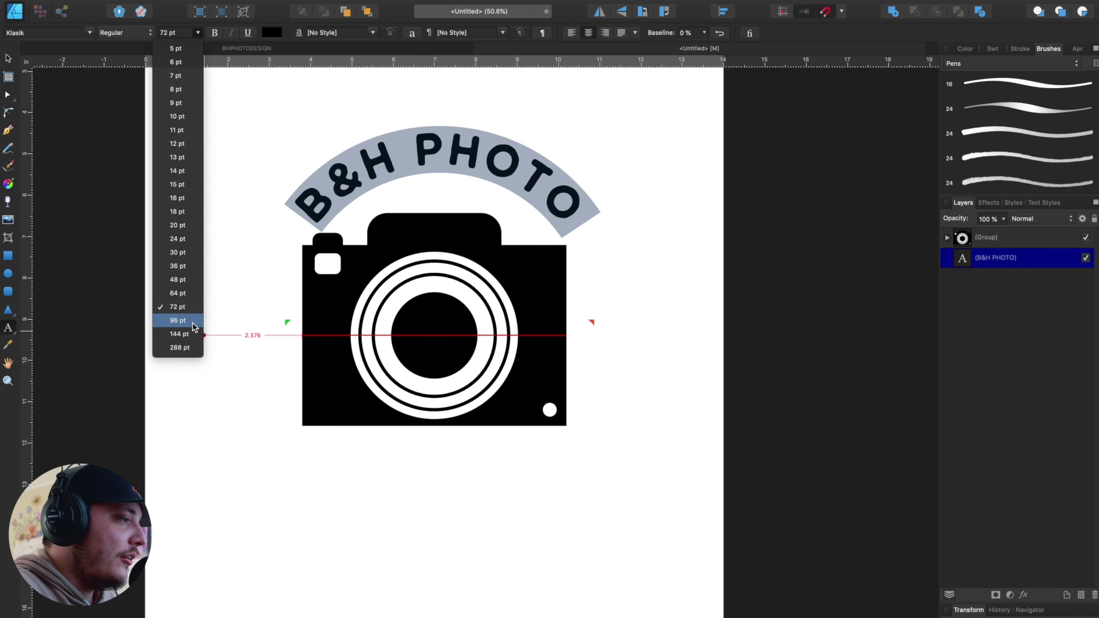
{"action": "left_click", "coordinate": [178, 321]}
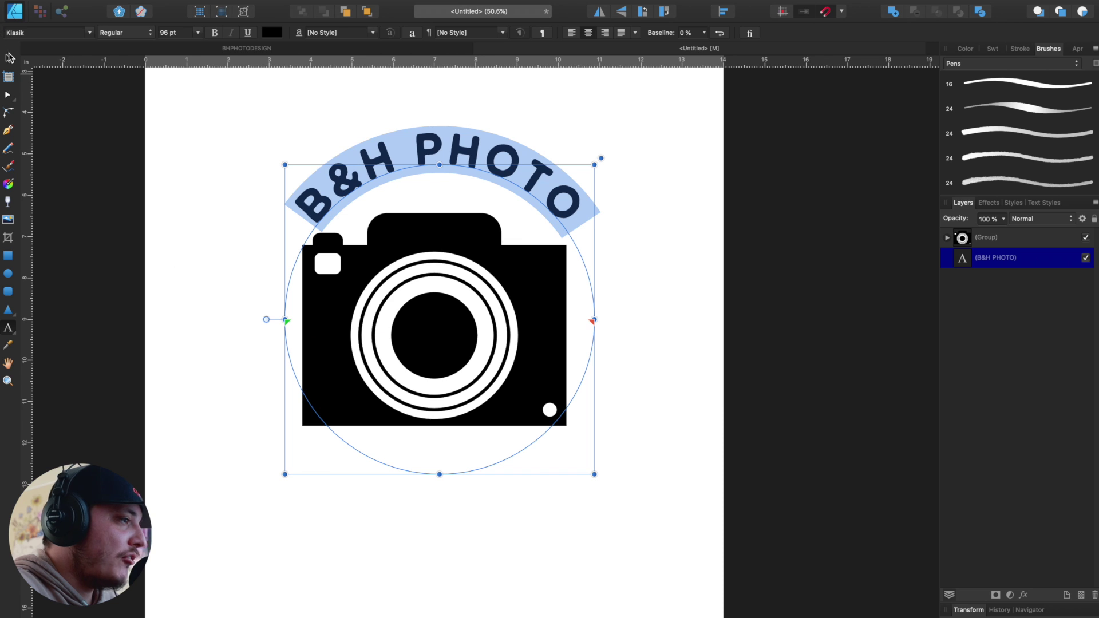
{"action": "left_click", "coordinate": [9, 57]}
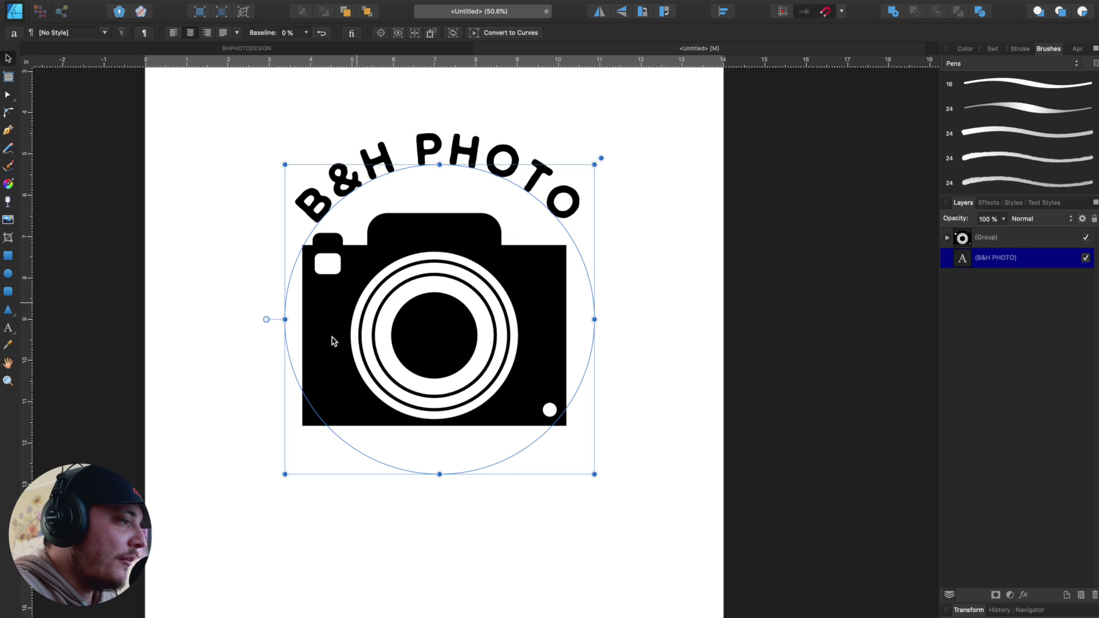
{"action": "double_click", "coordinate": [379, 170]}
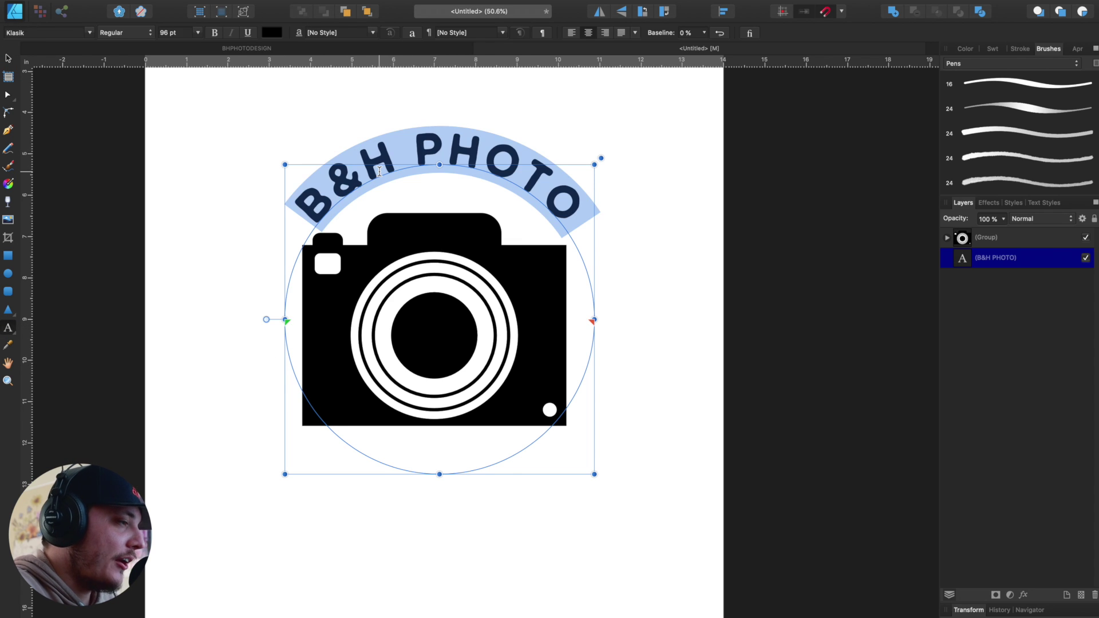
{"action": "left_click", "coordinate": [362, 172]}
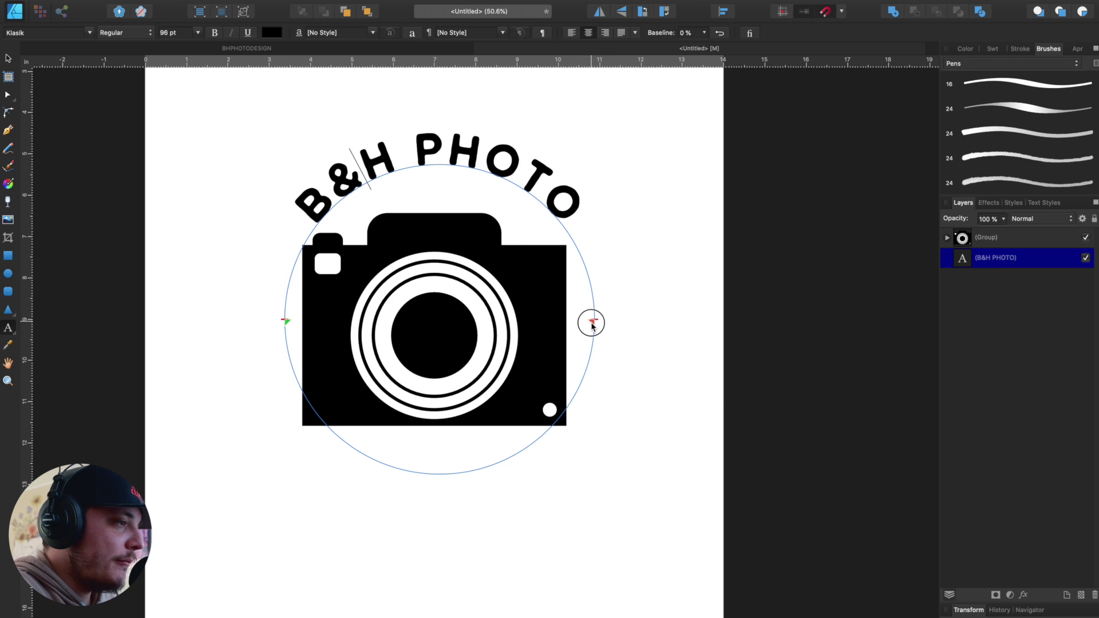
{"action": "key", "text": "Escape"}
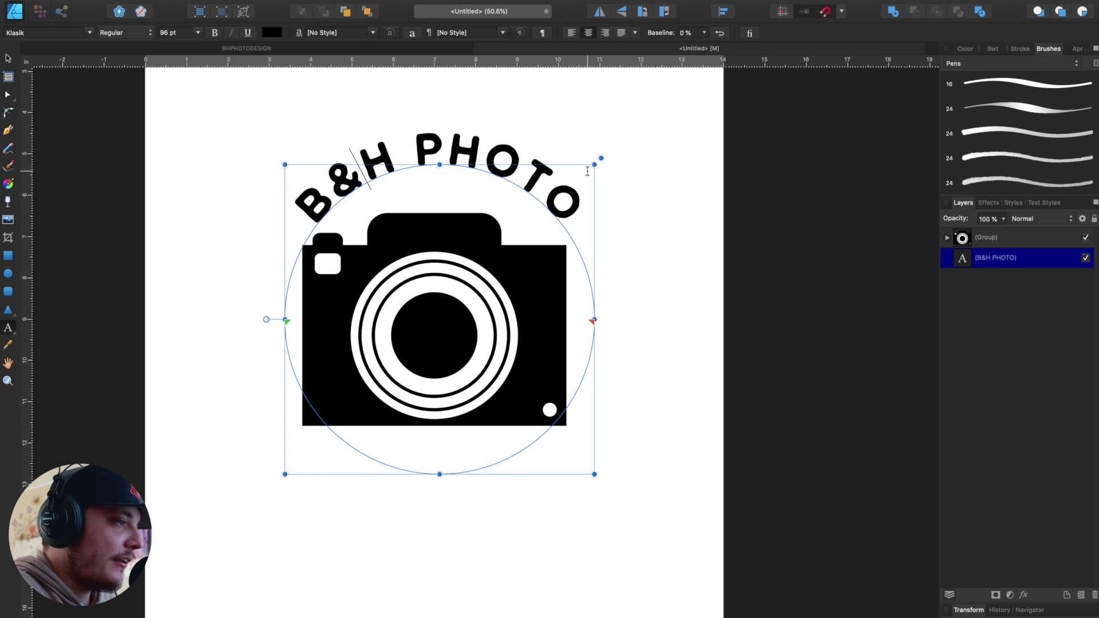
Shrink the camera group to about 4.9 in wide and center it beneath the arched text.
{"action": "left_click", "coordinate": [8, 58]}
{"action": "left_click", "coordinate": [124, 291]}
{"action": "left_click_drag", "start_coordinate": [612, 286], "coordinate": [238, 448]}
{"action": "left_click_drag", "start_coordinate": [568, 214], "coordinate": [542, 230]}
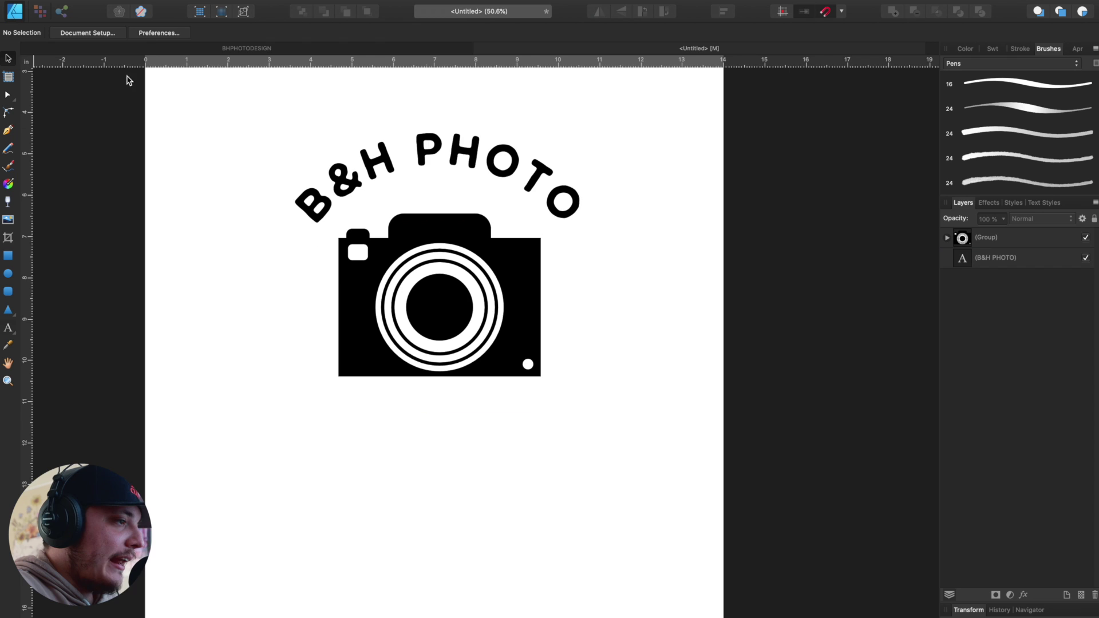
{"action": "scroll", "coordinate": [461, 296], "scroll_direction": "up", "scroll_amount": 4}
Slightly enlarge the innermost white lens circle to thin the black ring around it.
{"action": "double_click", "coordinate": [476, 262]}
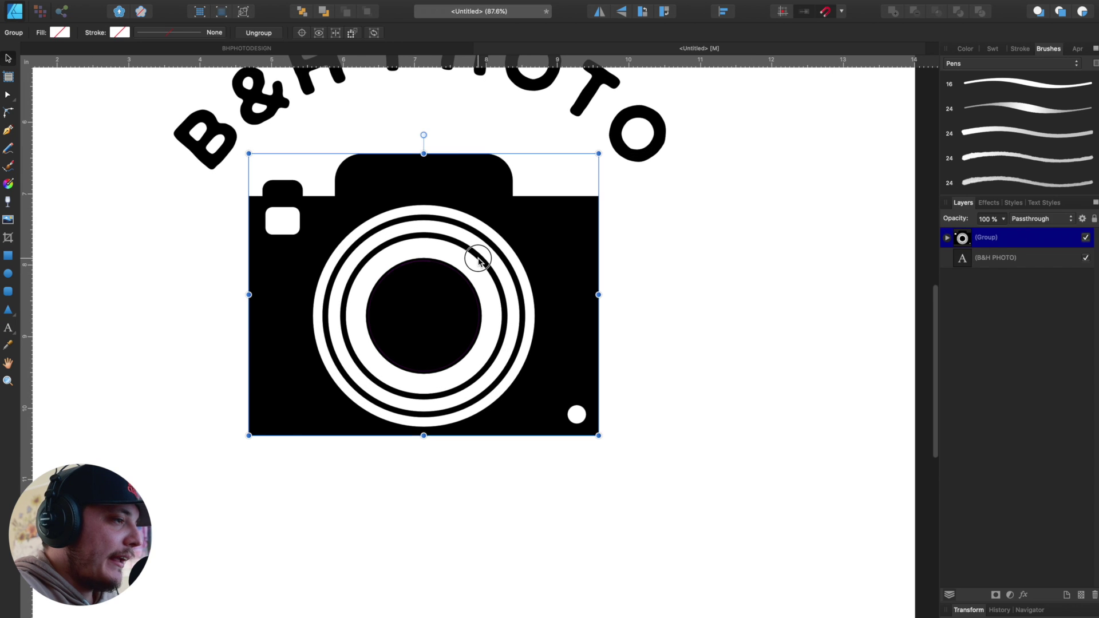
{"action": "left_click_drag", "start_coordinate": [505, 235], "coordinate": [513, 226]}
{"action": "left_click", "coordinate": [461, 240]}
{"action": "left_click", "coordinate": [746, 198]}
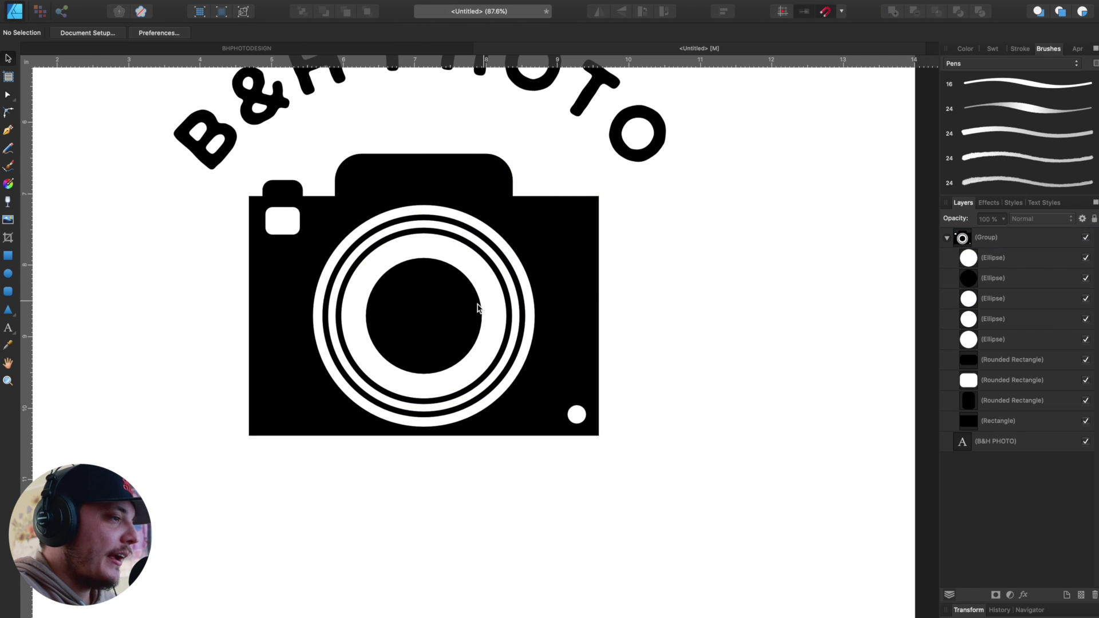
Add two white highlight circles, about 0.4 in and 0.2 in wide, in the upper part of the black lens center.
{"action": "left_click", "coordinate": [461, 312]}
{"action": "scroll", "coordinate": [458, 311], "scroll_direction": "down", "scroll_amount": 3}
{"action": "left_click", "coordinate": [671, 324]}
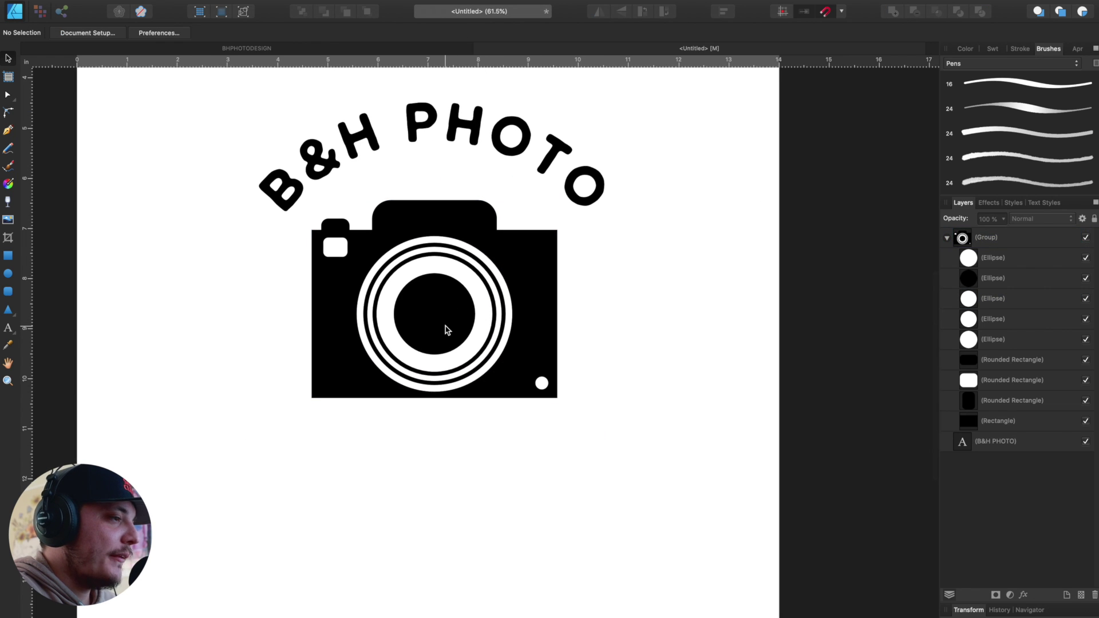
{"action": "left_click", "coordinate": [446, 325]}
{"action": "left_click_drag", "start_coordinate": [407, 298], "coordinate": [393, 332]}
Tighten the letter spacing of the arched B&H PHOTO text.
{"action": "key", "text": "alt+Left"}
{"action": "key", "text": "alt+Left"}
{"action": "key", "text": "alt+Left"}
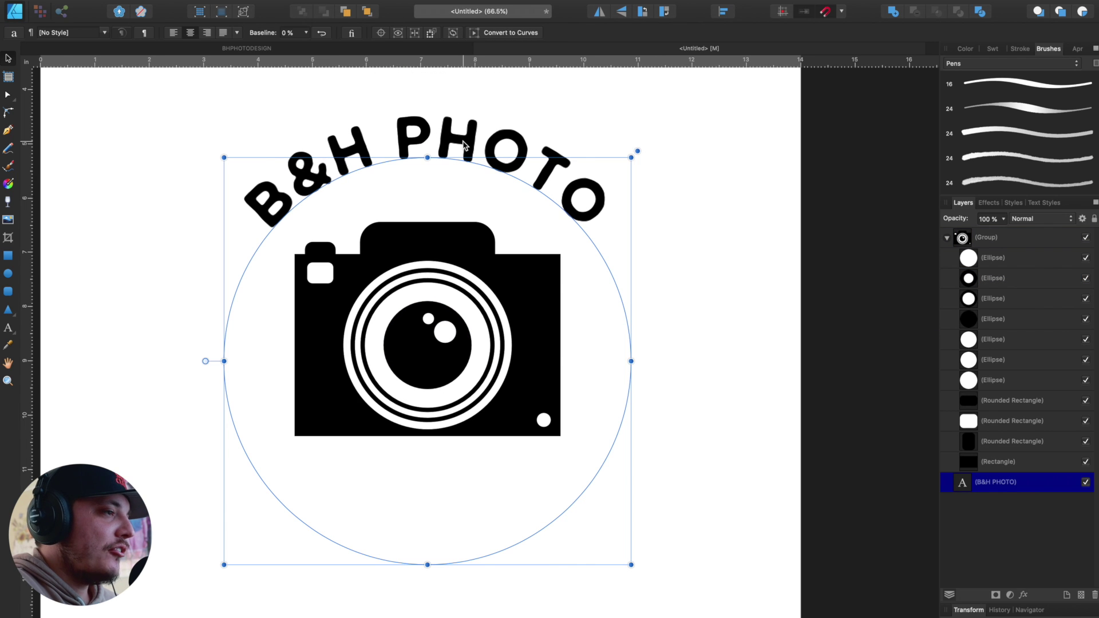
{"action": "left_click", "coordinate": [658, 162]}
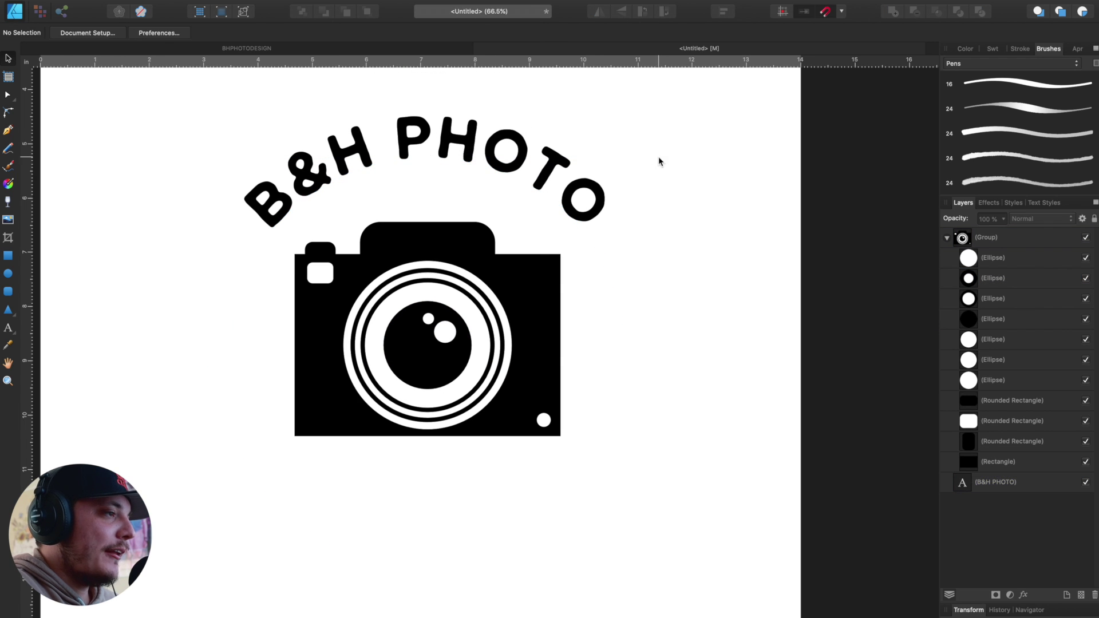
{"action": "left_click", "coordinate": [471, 153]}
{"action": "key", "text": "alt+Left"}
{"action": "key", "text": "alt+Left"}
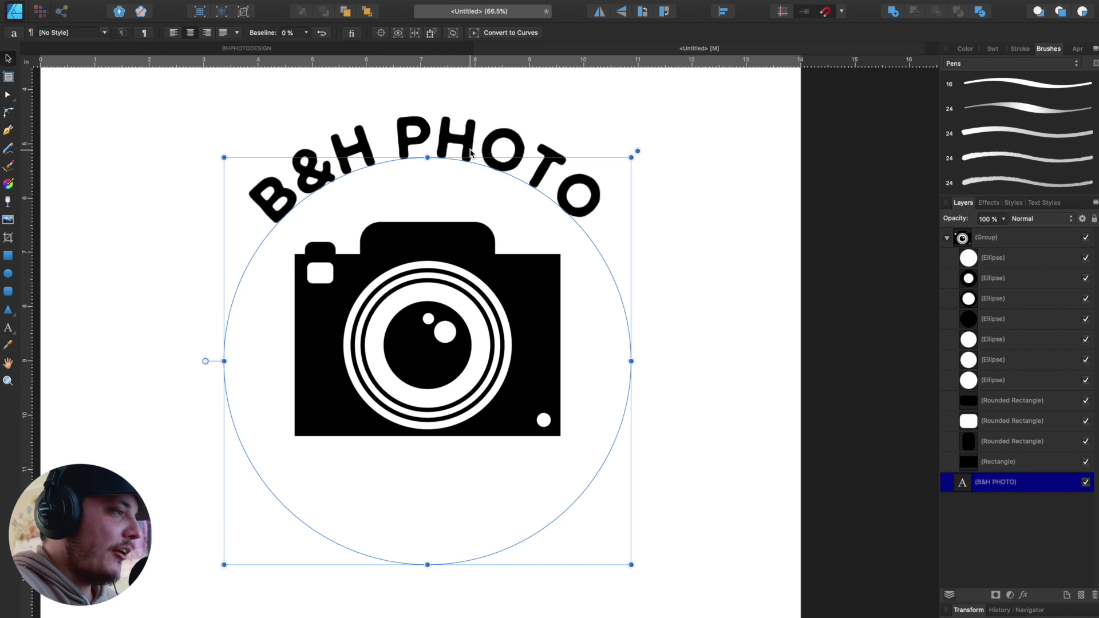
{"action": "key", "text": "alt+Right"}
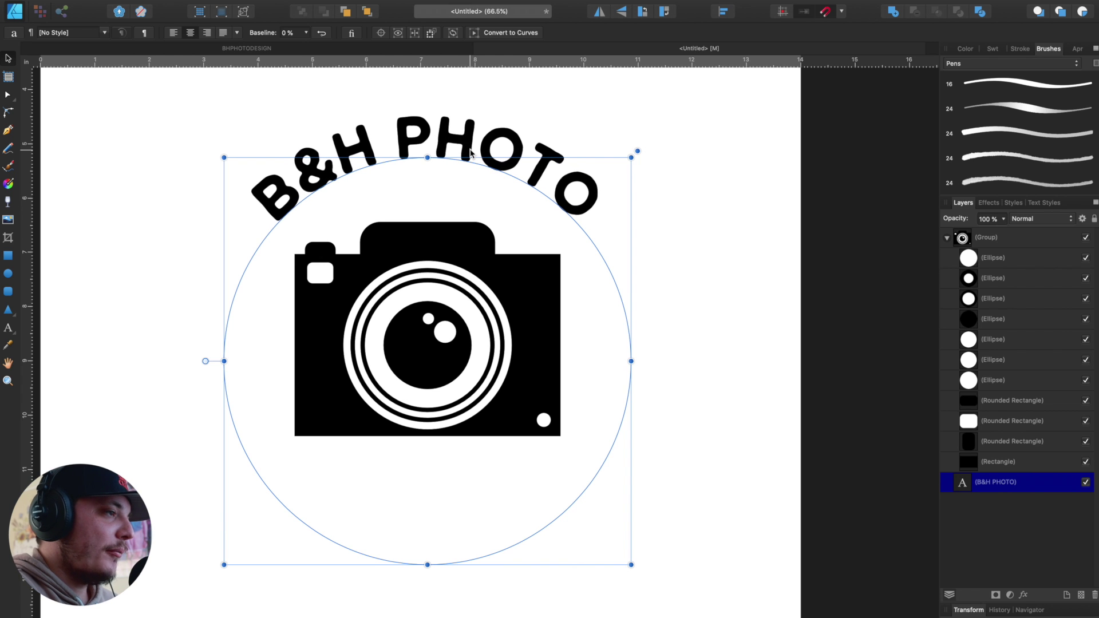
Move the arched B&H PHOTO text about 0.4 in down, closer to the camera.
{"action": "left_click", "coordinate": [695, 299]}
{"action": "left_click_drag", "start_coordinate": [695, 300], "coordinate": [693, 333]}
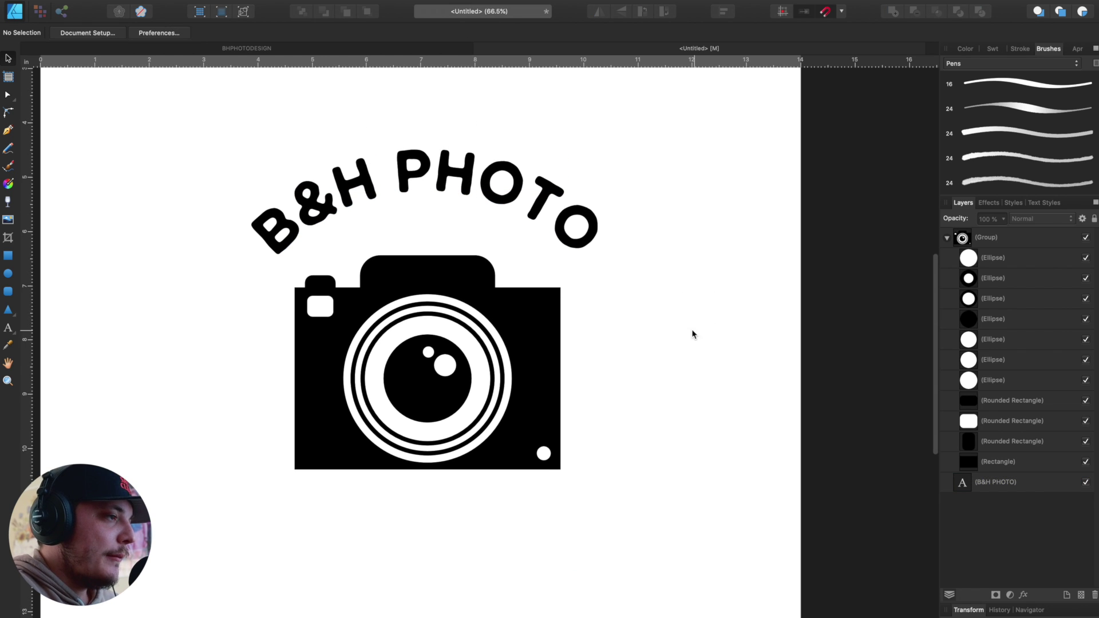
{"action": "left_click", "coordinate": [483, 188]}
{"action": "left_click_drag", "start_coordinate": [482, 188], "coordinate": [484, 208]}
{"action": "left_click", "coordinate": [729, 216]}
{"action": "left_click_drag", "start_coordinate": [687, 248], "coordinate": [727, 231]}
{"action": "scroll", "coordinate": [726, 232], "scroll_direction": "down", "scroll_amount": 2}
{"action": "scroll", "coordinate": [663, 194], "scroll_direction": "right", "scroll_amount": 3}
{"action": "scroll", "coordinate": [663, 194], "scroll_direction": "down", "scroll_amount": 1}
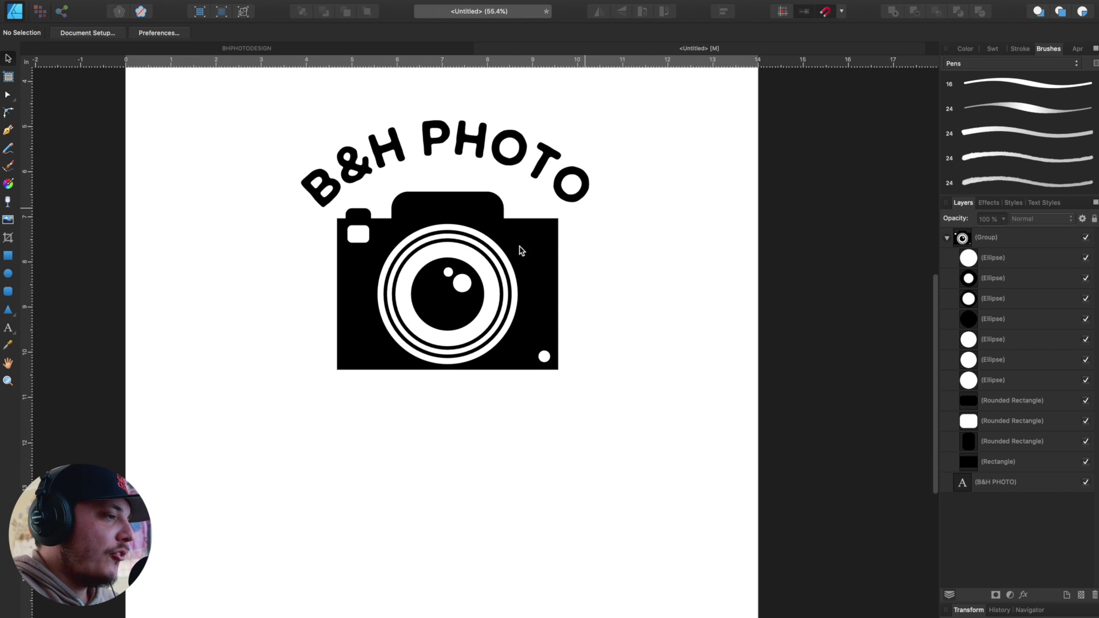
Add the text "SHOOT MORE!" below the camera and enlarge it to about 80 pt.
{"action": "key", "text": "t"}
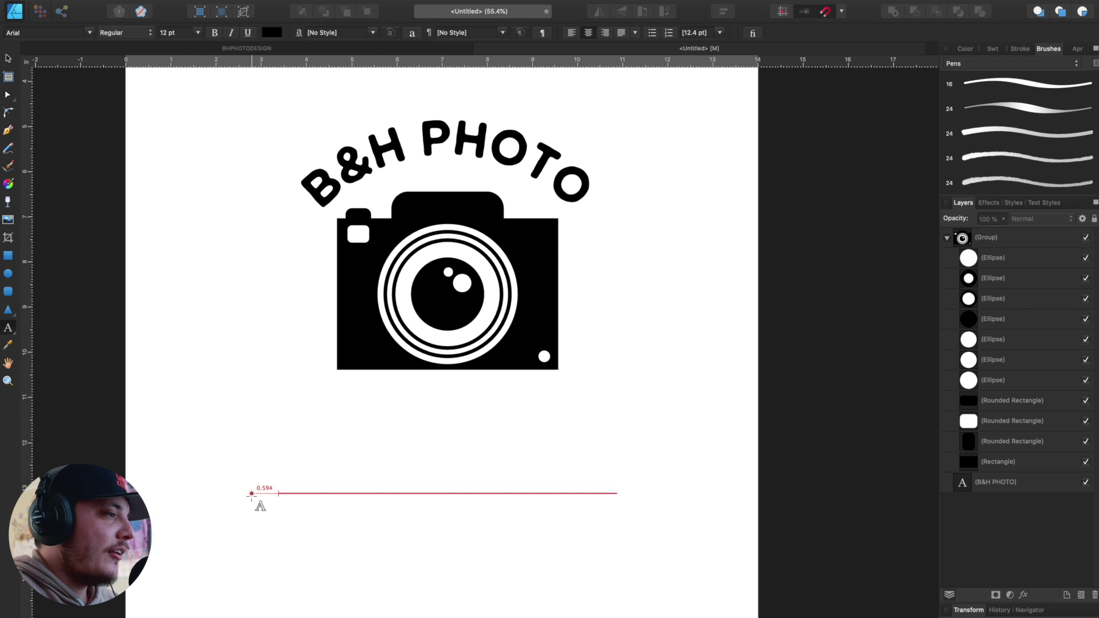
{"action": "left_click", "coordinate": [223, 527]}
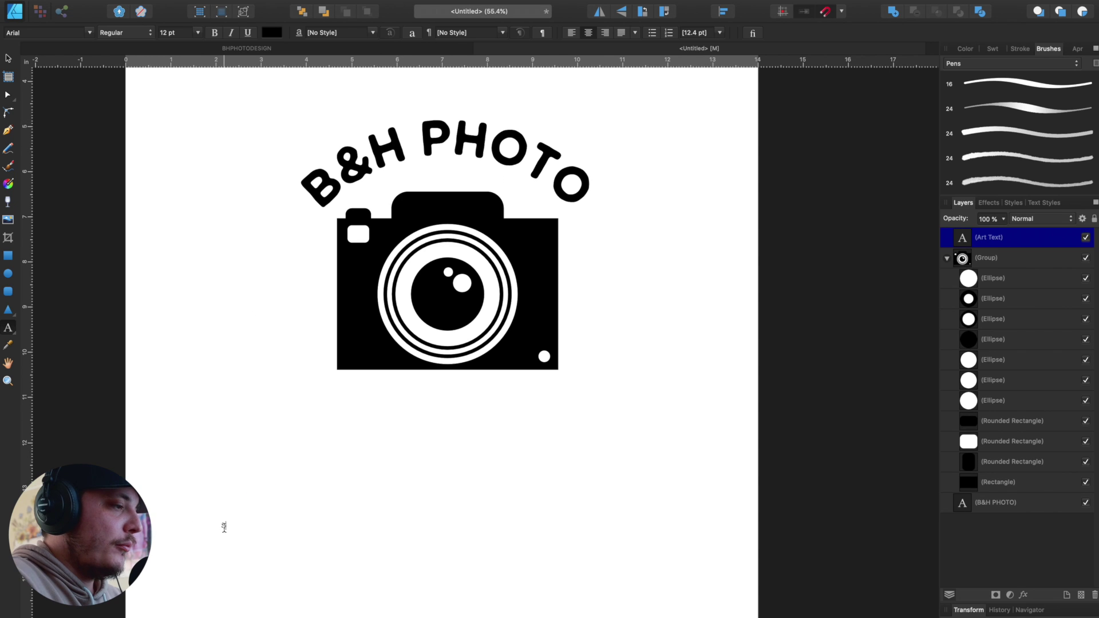
{"action": "type", "text": "SHOOT MORE!"}
{"action": "key", "text": "Escape"}
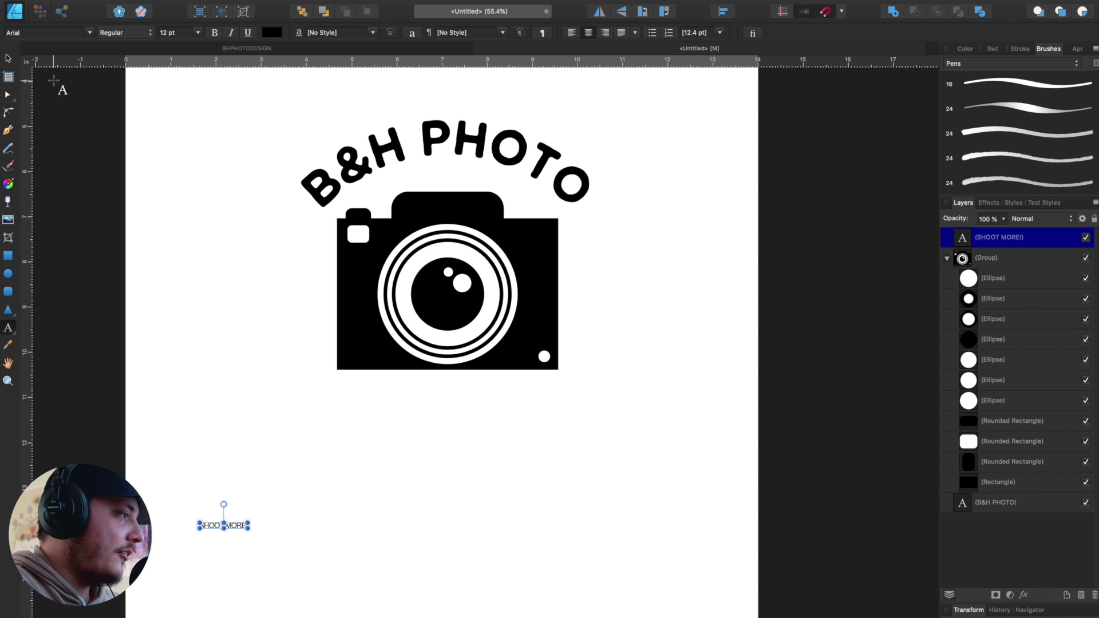
{"action": "left_click", "coordinate": [7, 58]}
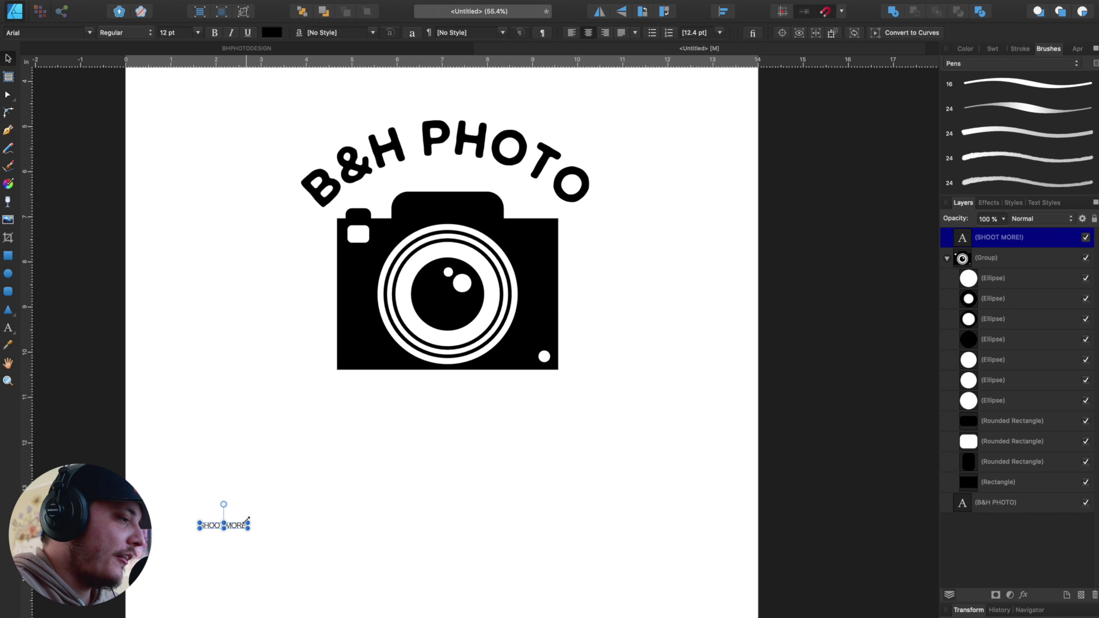
{"action": "left_click_drag", "start_coordinate": [248, 522], "coordinate": [485, 452]}
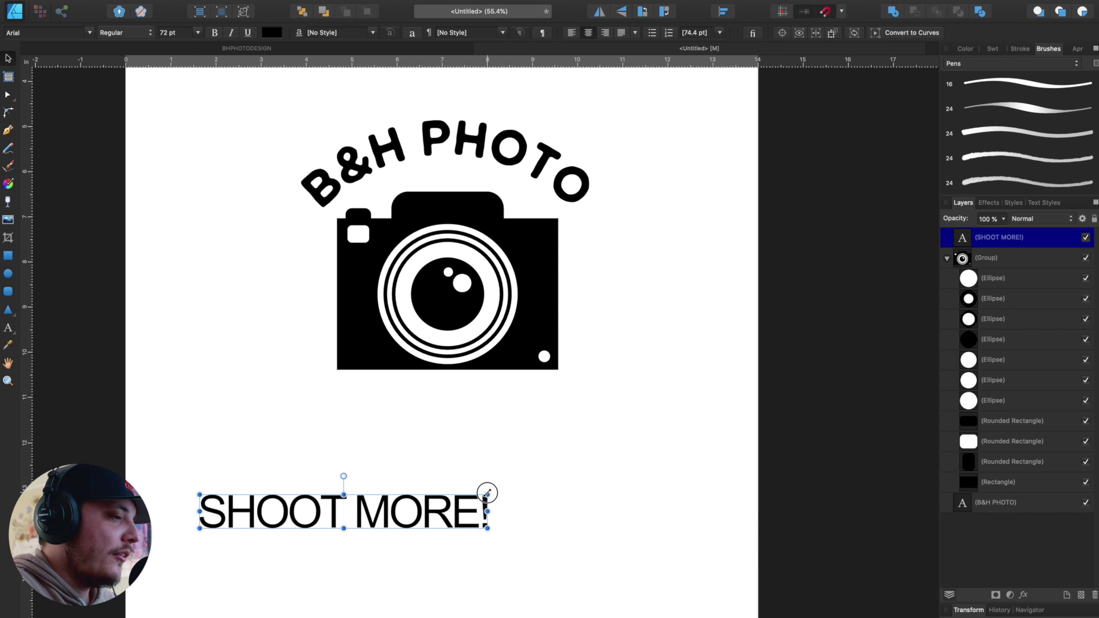
{"action": "left_click_drag", "start_coordinate": [487, 493], "coordinate": [522, 486]}
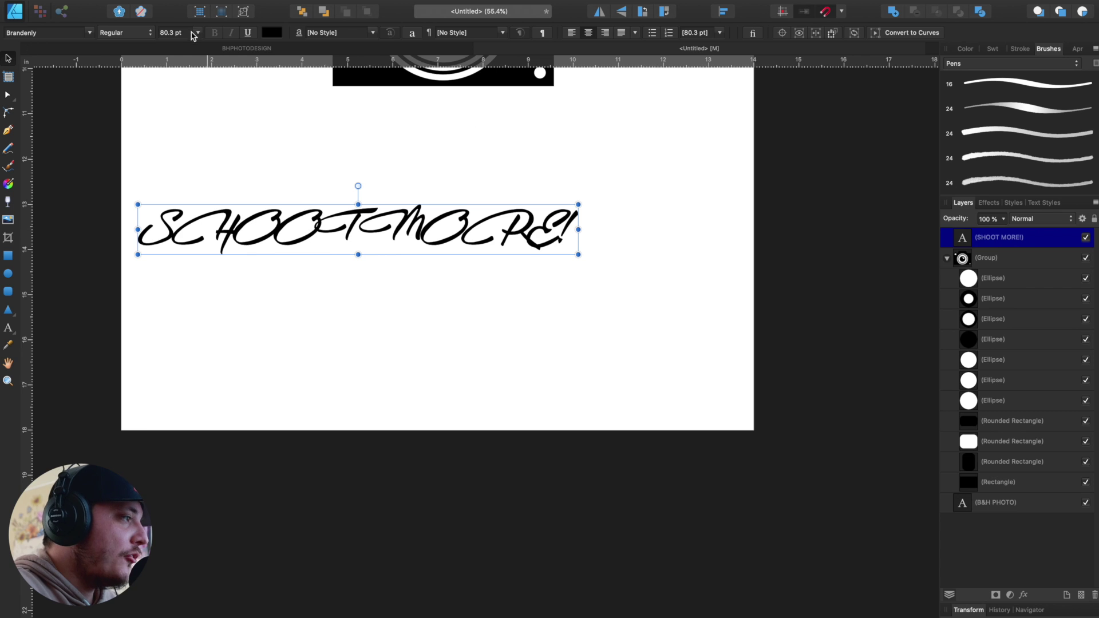
Set the SHOOT MORE! text in the Onagri font and centre it just below the camera.
{"action": "left_click", "coordinate": [63, 33]}
{"action": "type", "text": "onagr"}
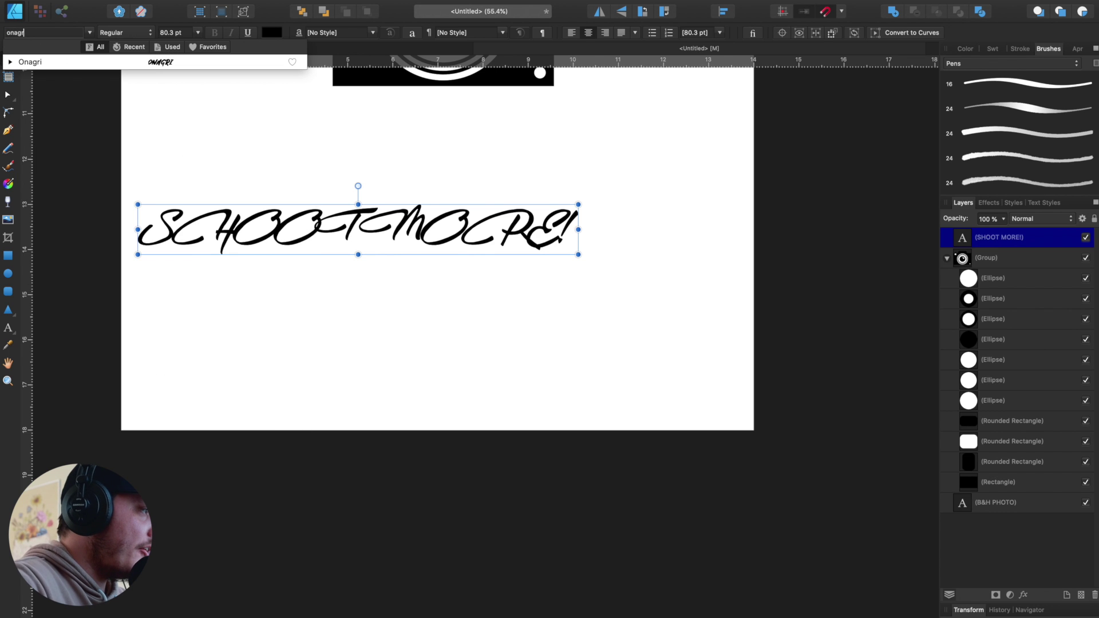
{"action": "key", "text": "Return"}
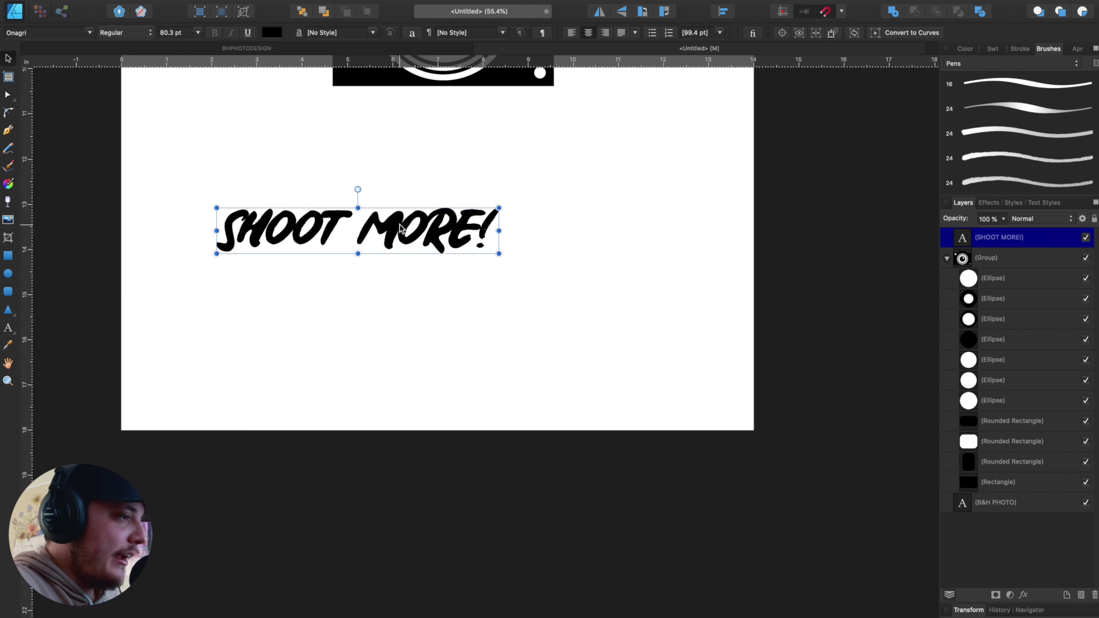
{"action": "scroll", "coordinate": [399, 224], "scroll_direction": "up", "scroll_amount": 3}
{"action": "left_click_drag", "start_coordinate": [389, 287], "coordinate": [469, 199]}
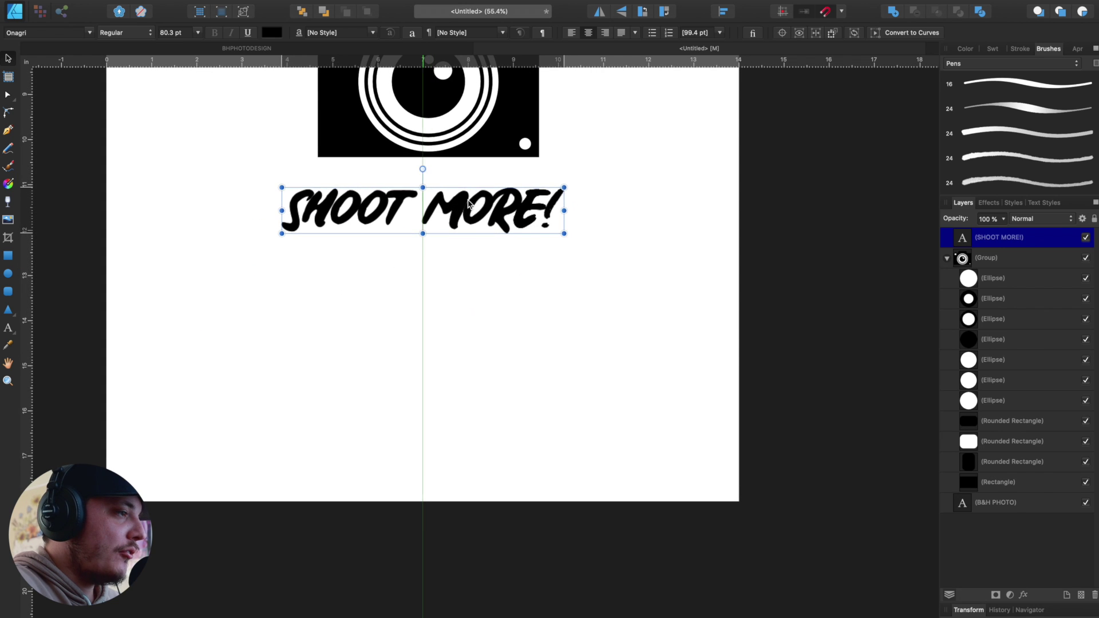
Widen the letter spacing of SHOOT MORE! and move the text about 0.2 in up toward the camera.
{"action": "scroll", "coordinate": [468, 200], "scroll_direction": "up", "scroll_amount": 3}
{"action": "key", "text": "alt+Right"}
{"action": "key", "text": "alt+Right"}
{"action": "key", "text": "alt+Right"}
{"action": "key", "text": "alt+Right"}
{"action": "key", "text": "alt+Right"}
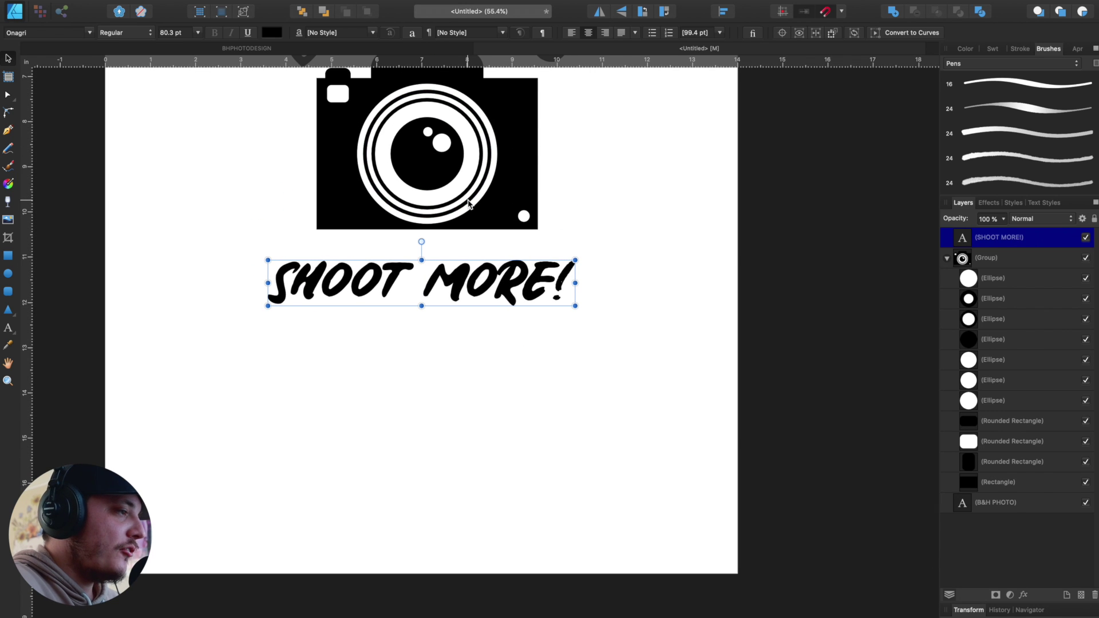
{"action": "left_click_drag", "start_coordinate": [487, 262], "coordinate": [494, 255]}
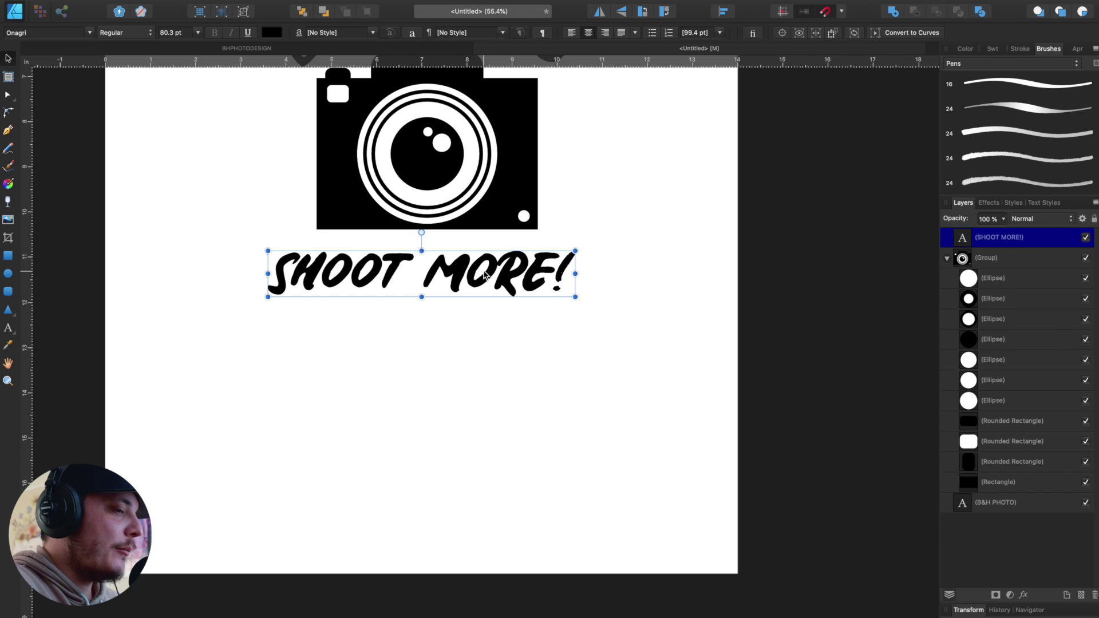
Widen the SHOOT MORE! letter spacing slightly more and move the text about 0.2 in down from the camera.
{"action": "triple_click", "coordinate": [484, 272]}
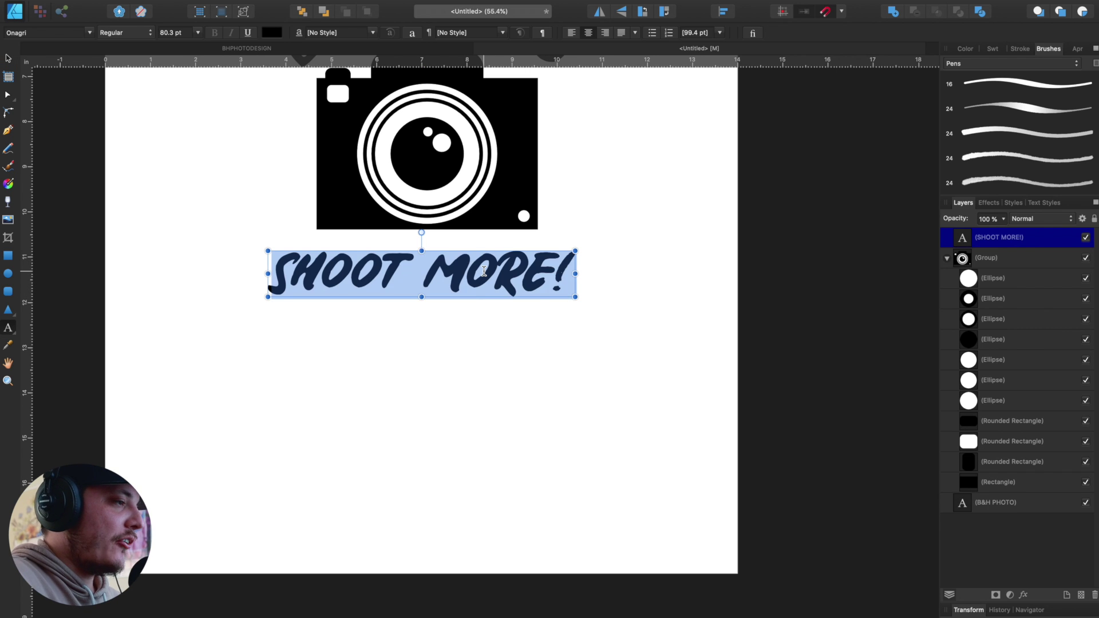
{"action": "left_click", "coordinate": [460, 268]}
{"action": "left_click", "coordinate": [373, 412]}
{"action": "left_click", "coordinate": [312, 286]}
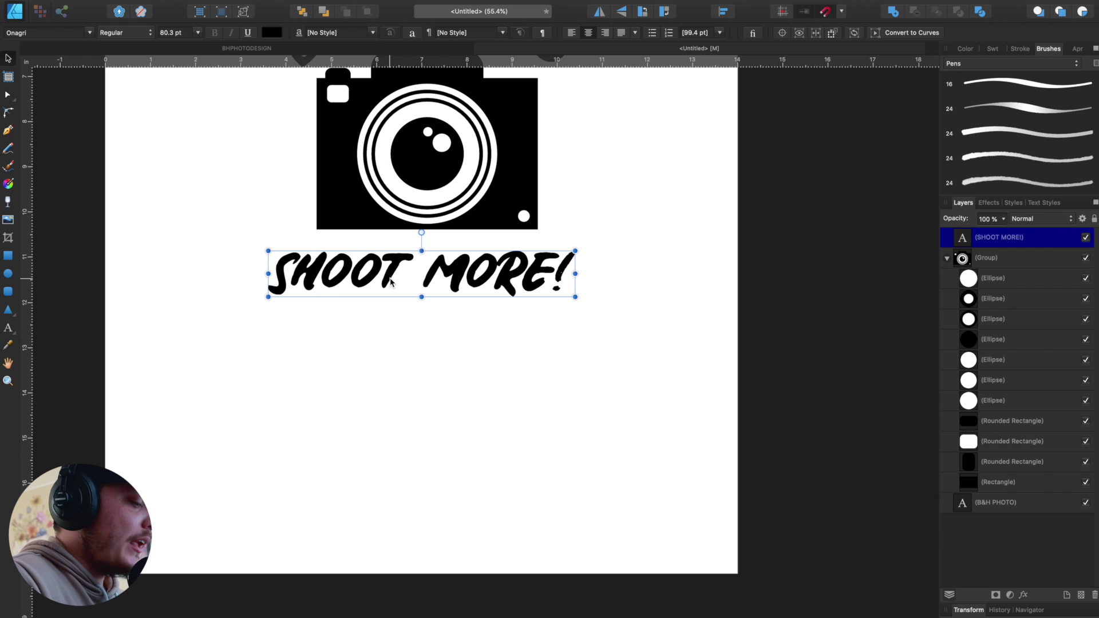
{"action": "key", "text": "alt+Right"}
{"action": "key", "text": "alt+Right"}
{"action": "key", "text": "alt+Right"}
{"action": "key", "text": "alt+Left"}
{"action": "key", "text": "alt+Left"}
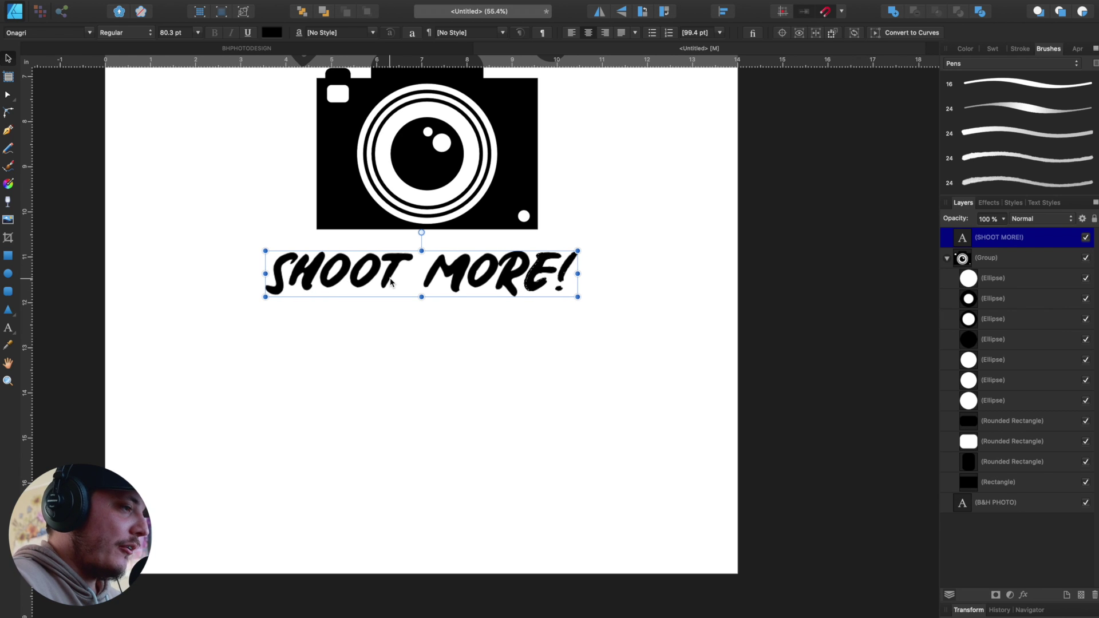
{"action": "left_click", "coordinate": [469, 372]}
{"action": "left_click_drag", "start_coordinate": [459, 314], "coordinate": [459, 434]}
Set the font size of the SHOOT MORE! text to 96 pt.
{"action": "left_click", "coordinate": [332, 145]}
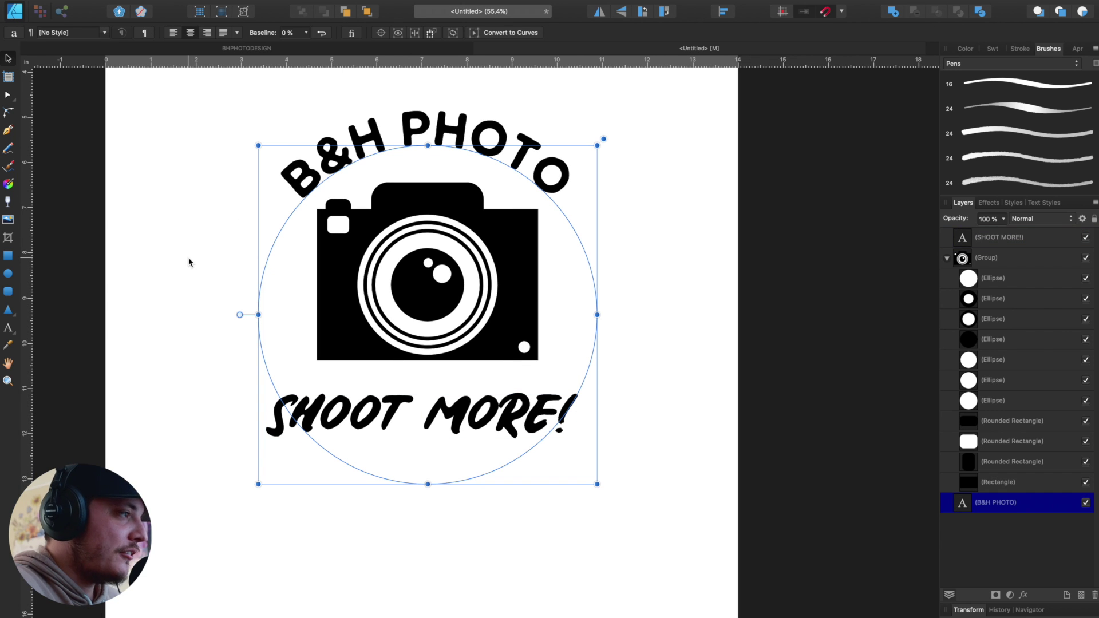
{"action": "double_click", "coordinate": [389, 139]}
{"action": "left_click", "coordinate": [9, 60]}
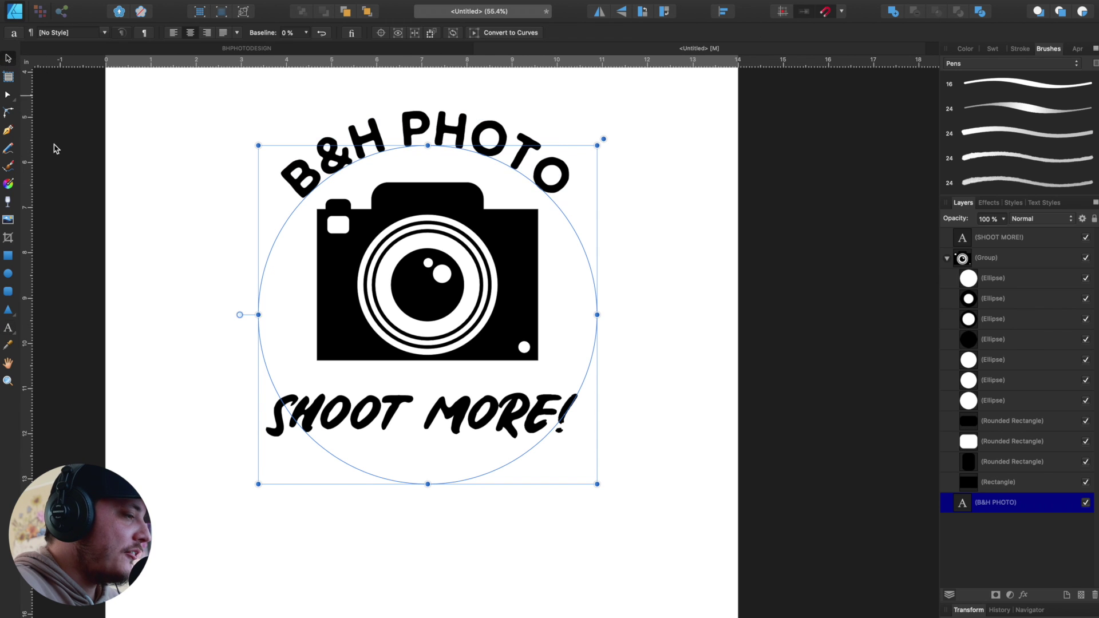
{"action": "left_click", "coordinate": [99, 235]}
{"action": "double_click", "coordinate": [318, 417]}
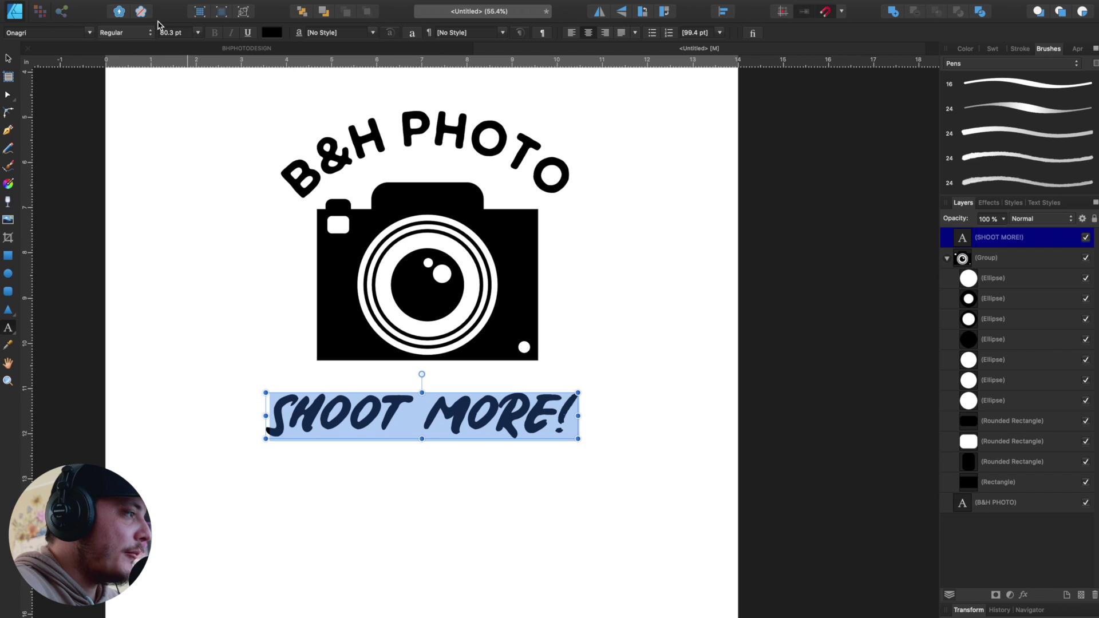
{"action": "left_click", "coordinate": [173, 34]}
{"action": "type", "text": "96"}
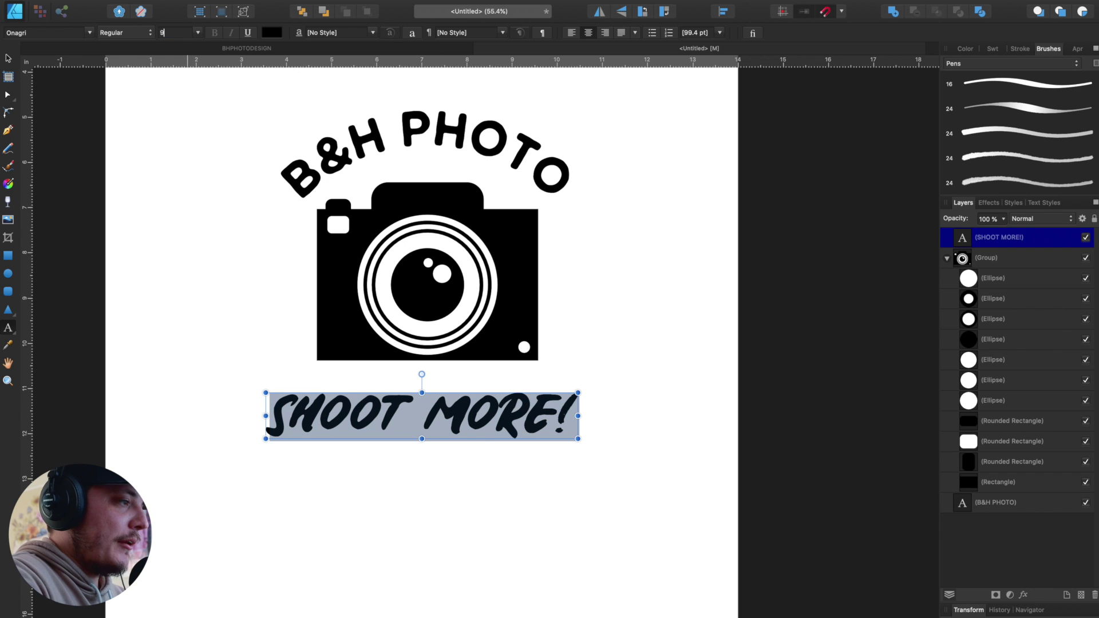
{"action": "key", "text": "Return"}
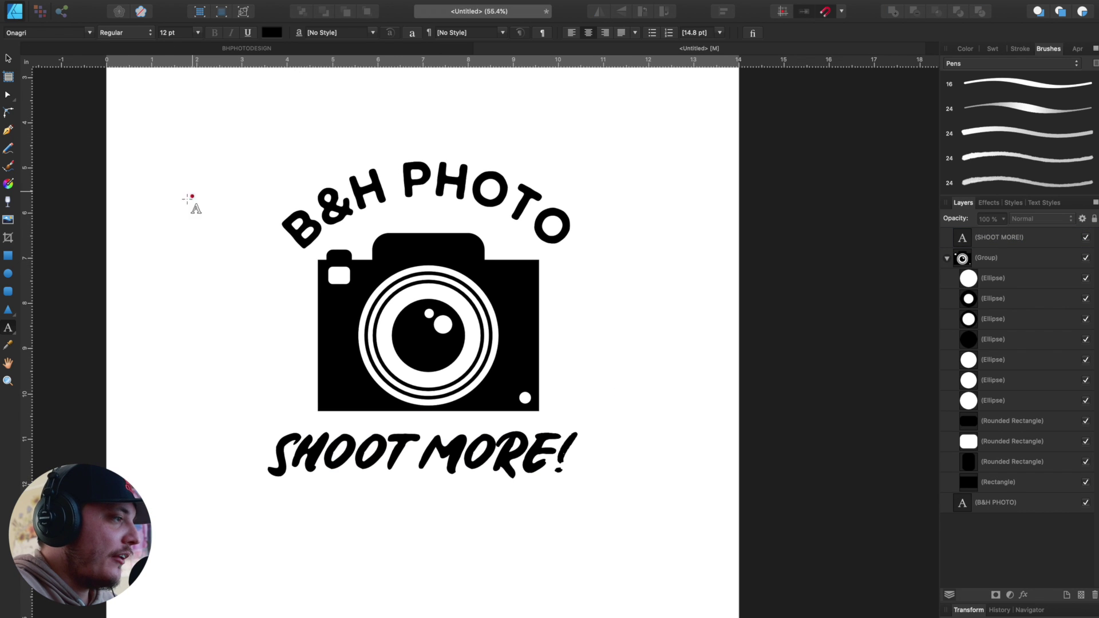
Add the text "QLTY" with one letter per line in the empty area left of the camera.
{"action": "left_click", "coordinate": [169, 220]}
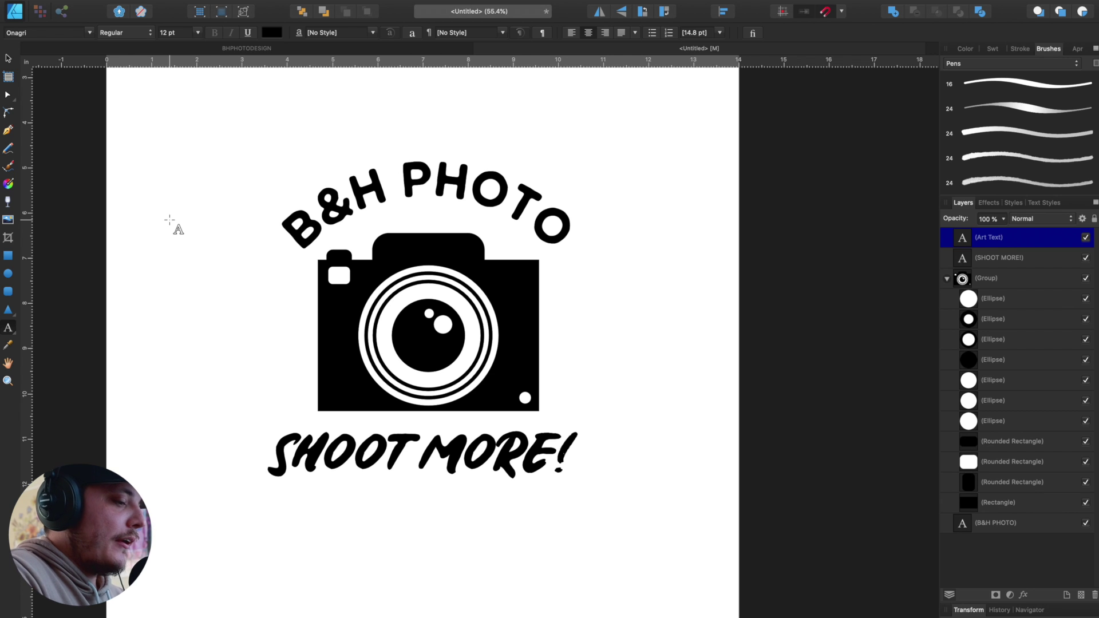
{"action": "type", "text": "Q"}
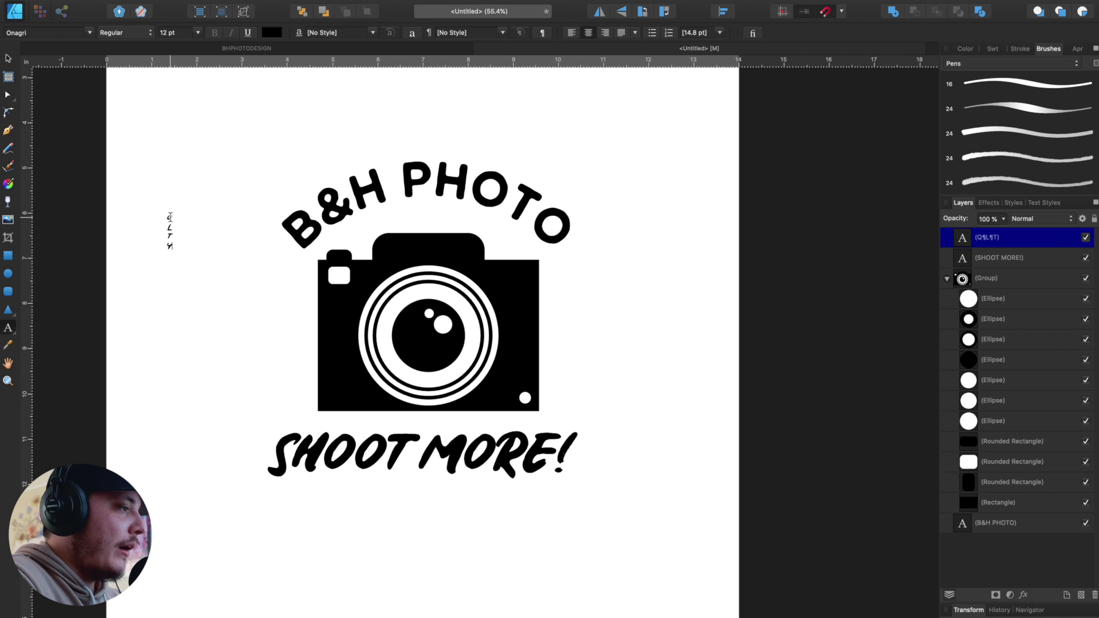
{"action": "key", "text": "Escape"}
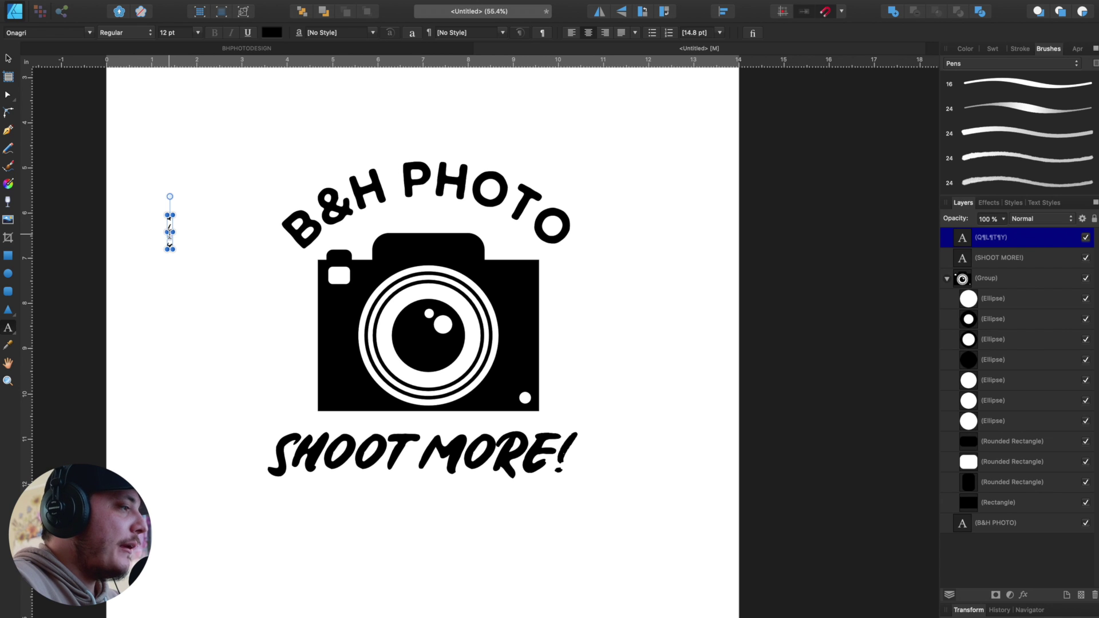
Change the vertical QLTY text to the Klasik font, enlarge it to about 43.5 pt and place it nearer the camera.
{"action": "left_click", "coordinate": [137, 202]}
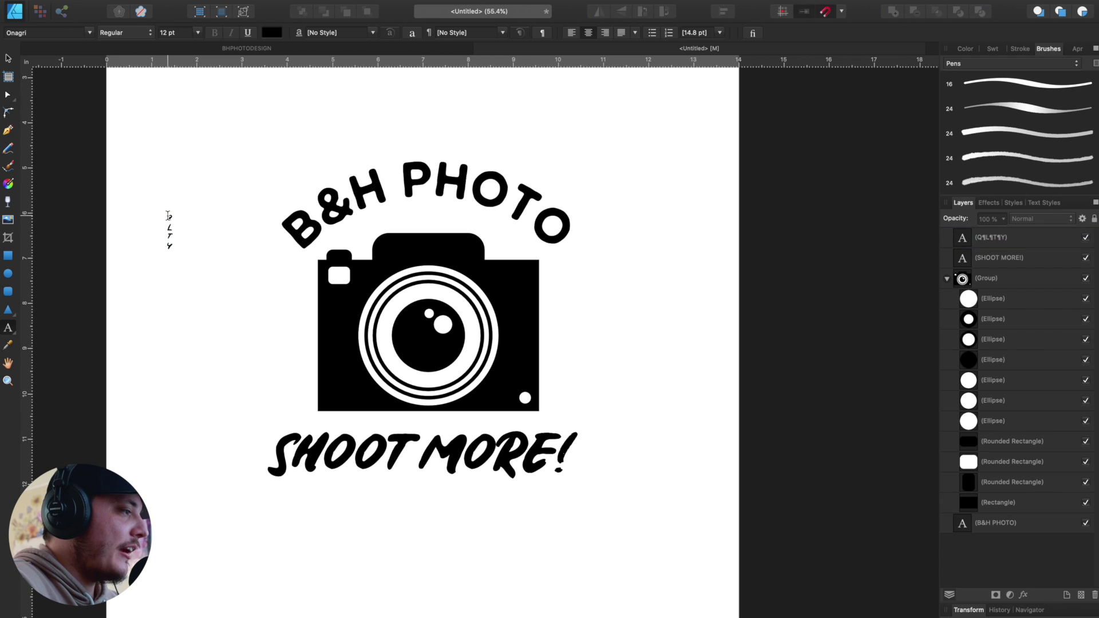
{"action": "left_click_drag", "start_coordinate": [170, 216], "coordinate": [173, 299]}
{"action": "left_click", "coordinate": [192, 266]}
{"action": "left_click", "coordinate": [169, 244]}
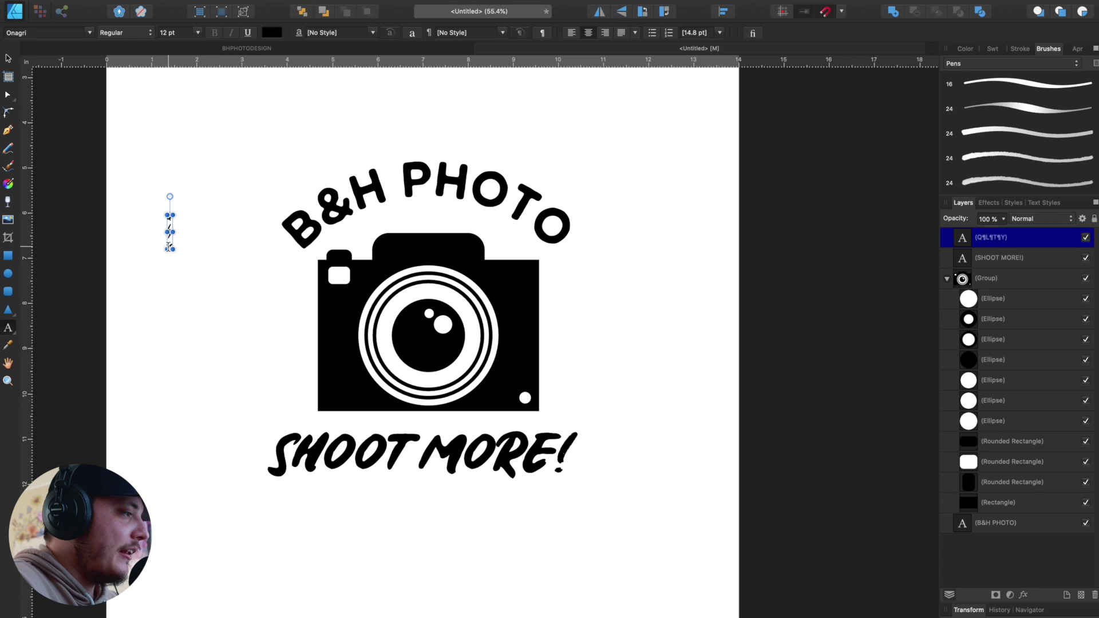
{"action": "left_click_drag", "start_coordinate": [265, 277], "coordinate": [235, 276]}
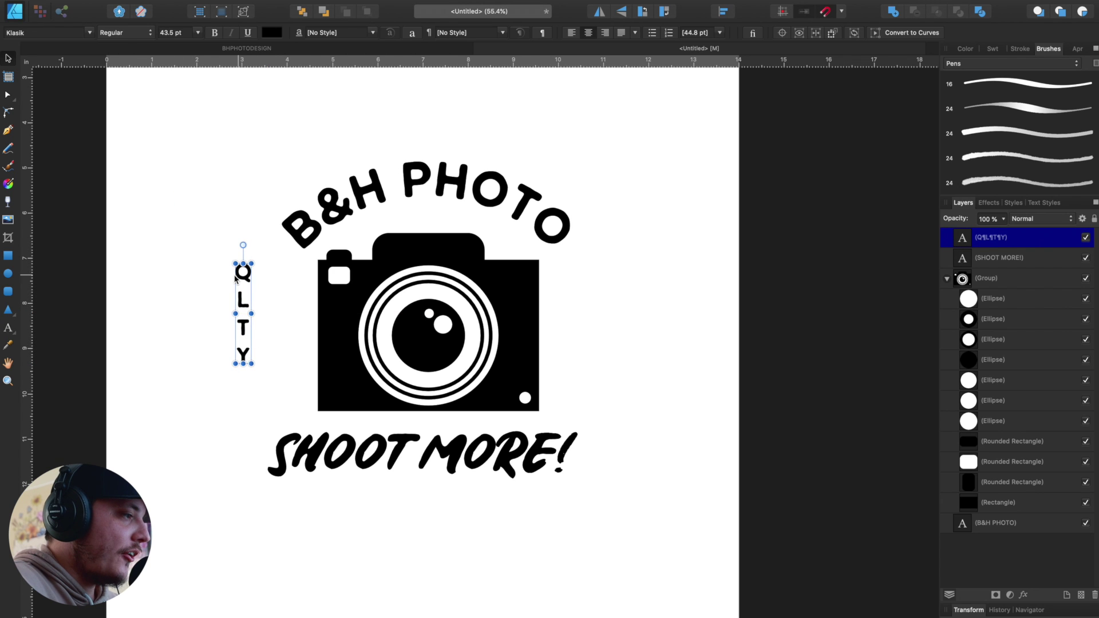
{"action": "left_click", "coordinate": [193, 270]}
{"action": "left_click", "coordinate": [250, 275]}
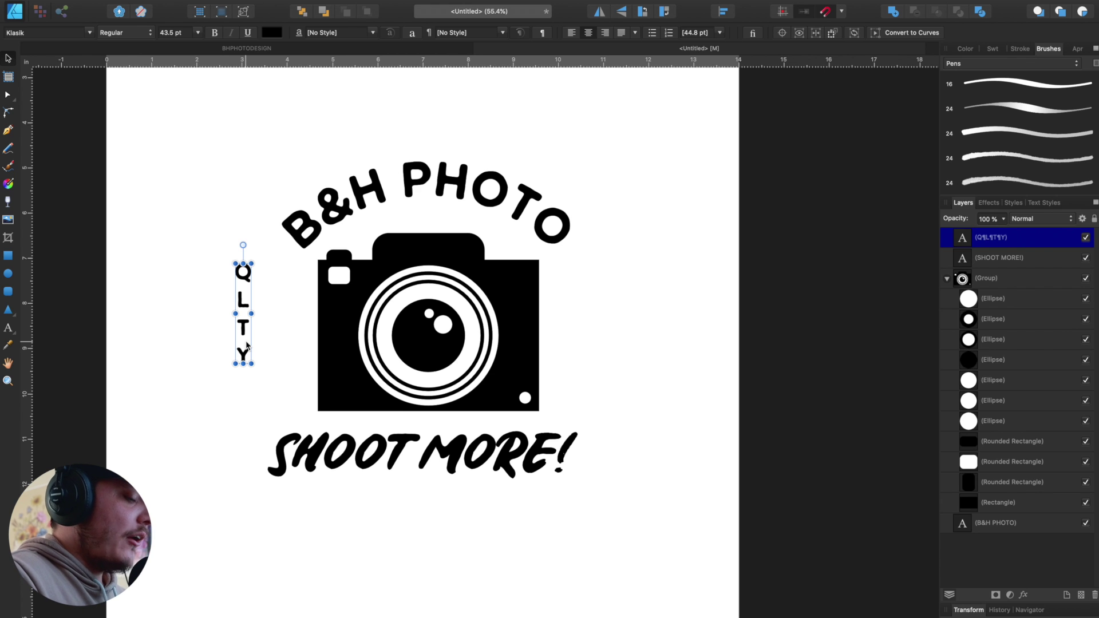
Tighten the line spacing of the vertical QLTY text to 35.4 pt.
{"action": "key", "text": "alt+Up"}
{"action": "key", "text": "alt+Up"}
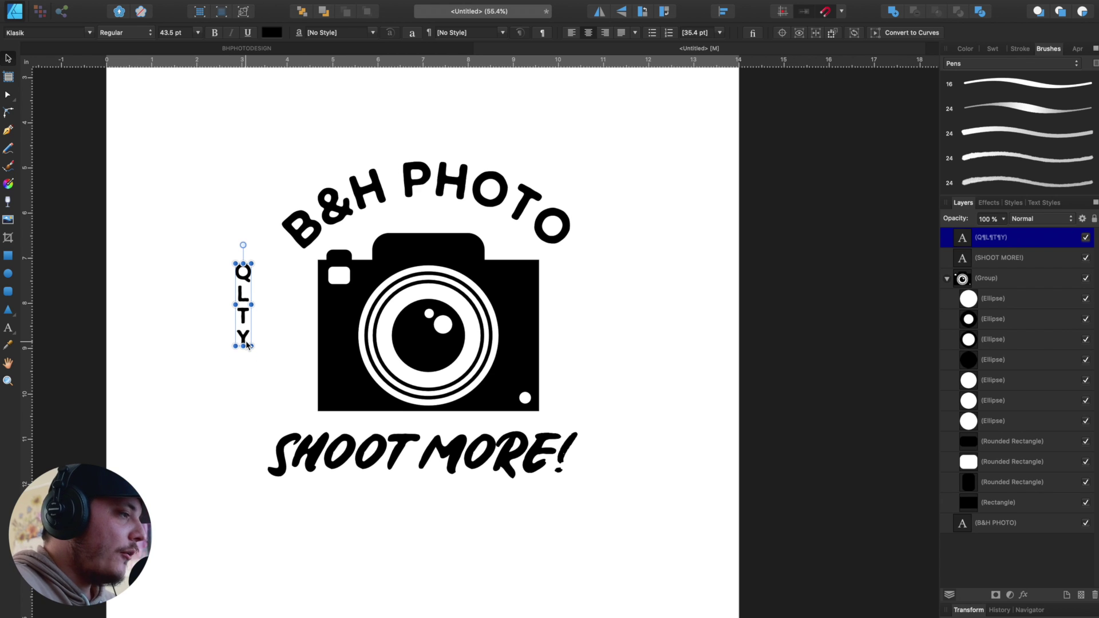
{"action": "left_click", "coordinate": [278, 410]}
Enlarge the vertical QLTY text to 54 pt and position it beside the camera's left edge, level with the lens.
{"action": "left_click", "coordinate": [242, 315]}
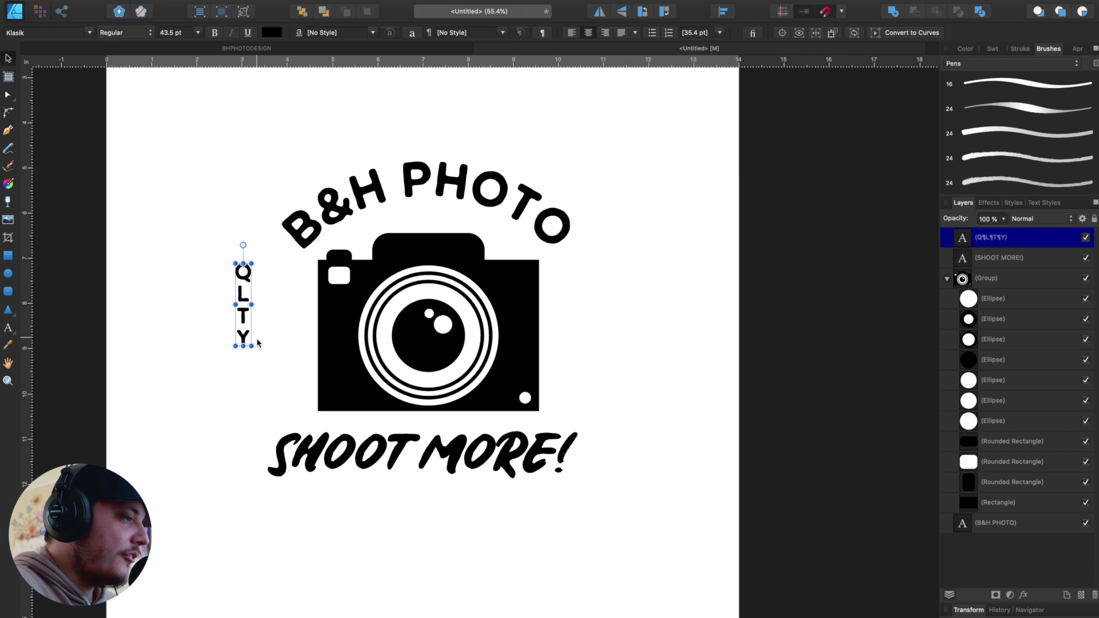
{"action": "left_click_drag", "start_coordinate": [255, 343], "coordinate": [280, 353]}
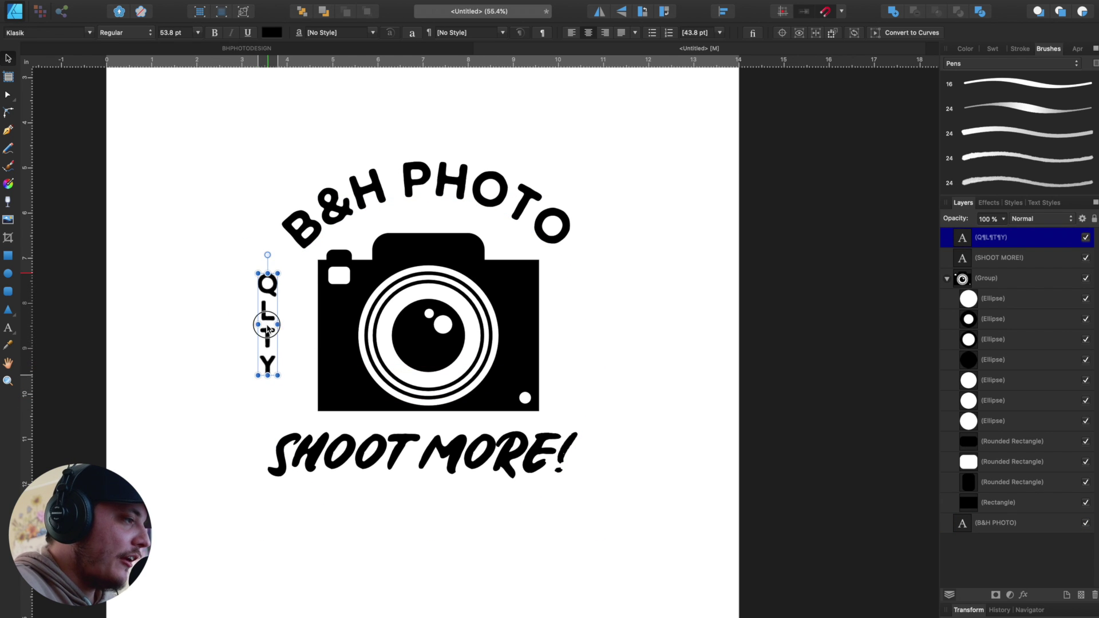
{"action": "left_click", "coordinate": [175, 33]}
{"action": "type", "text": "54"}
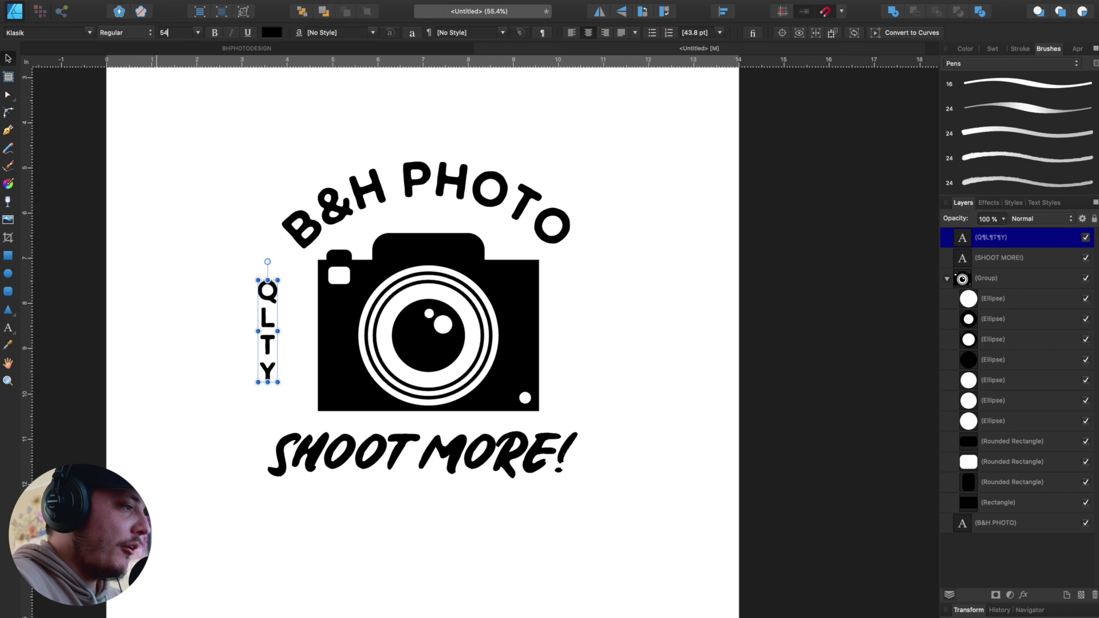
{"action": "left_click", "coordinate": [118, 245]}
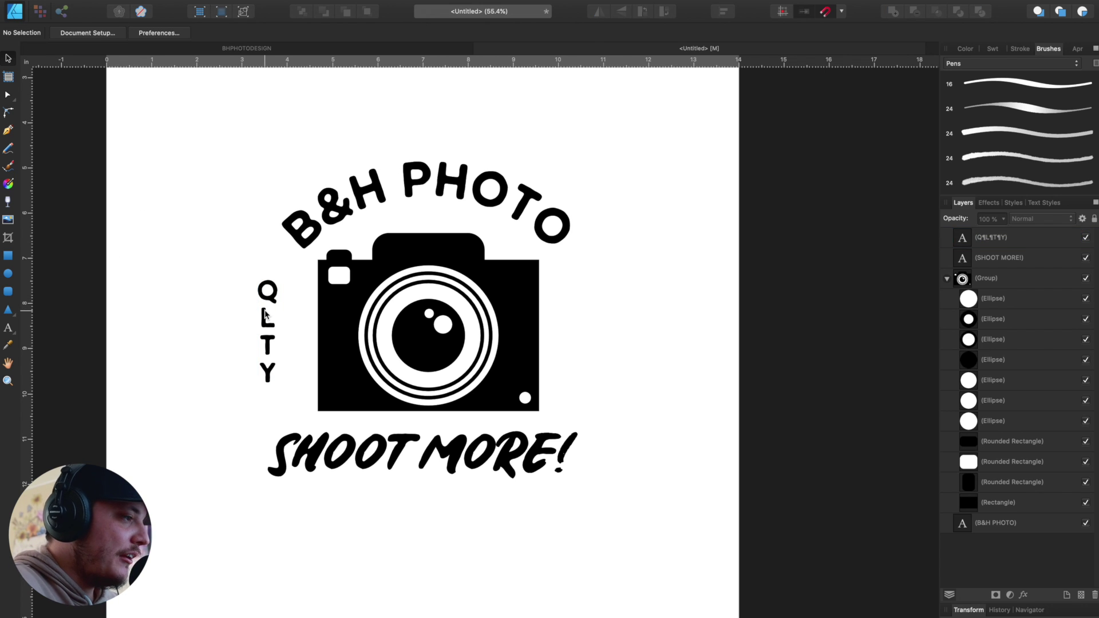
{"action": "left_click_drag", "start_coordinate": [265, 314], "coordinate": [265, 318]}
{"action": "left_click", "coordinate": [221, 319]}
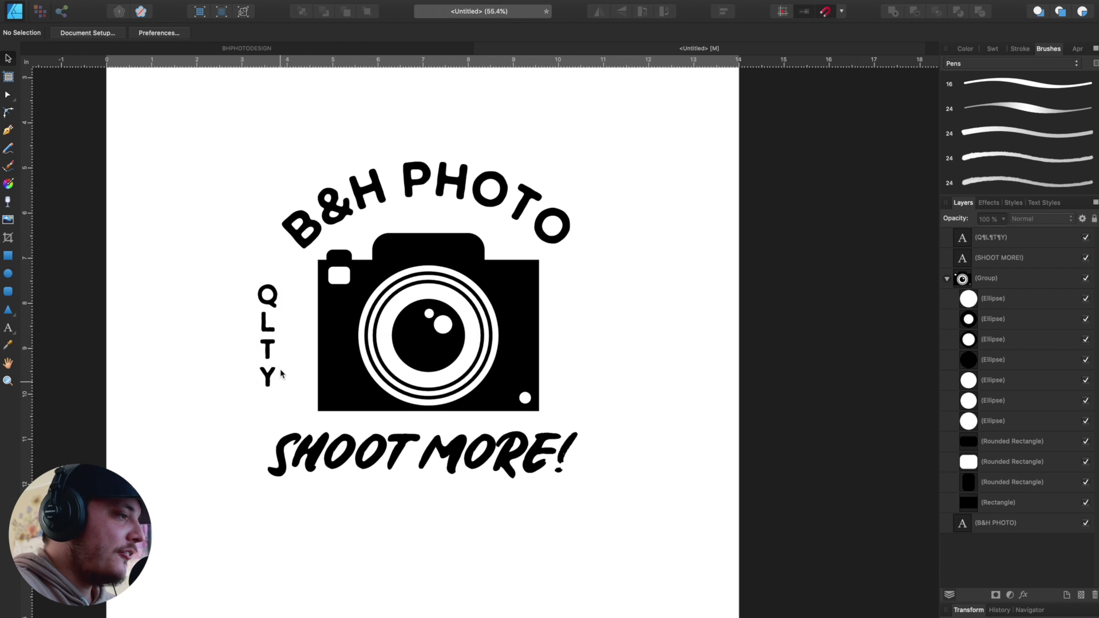
Duplicate the vertical QLTY text to the right side of the camera at the same height.
{"action": "left_click_drag", "start_coordinate": [264, 343], "coordinate": [611, 353]}
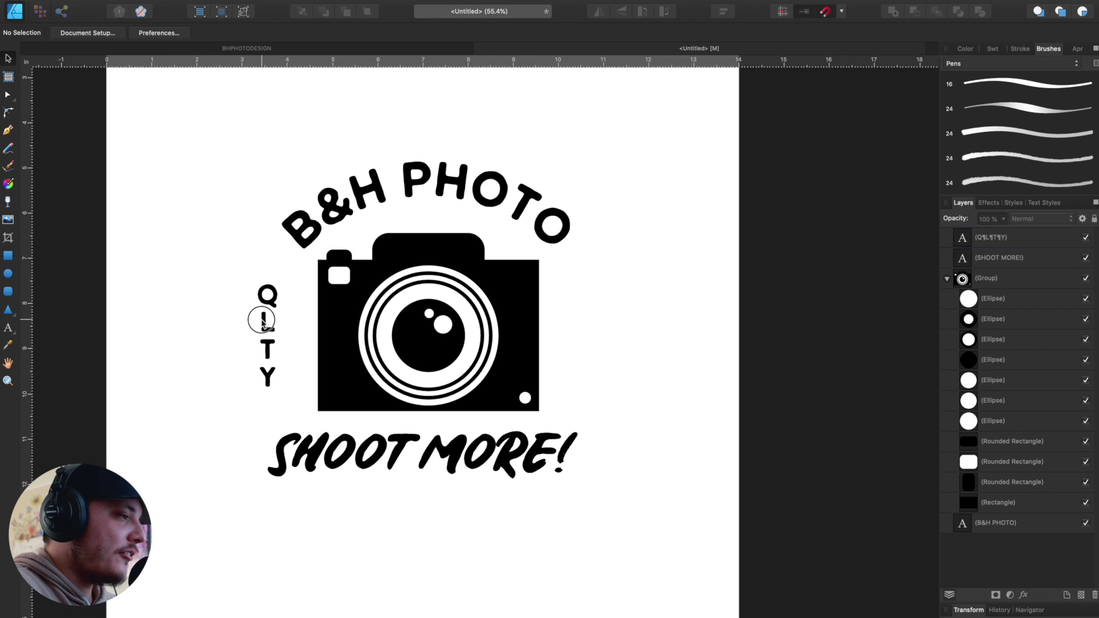
{"action": "left_click", "coordinate": [261, 321]}
{"action": "left_click_drag", "start_coordinate": [267, 323], "coordinate": [584, 550]}
Replace the right-hand vertical text with "GEAR", one letter per line.
{"action": "double_click", "coordinate": [582, 314]}
{"action": "type", "text": "GY"}
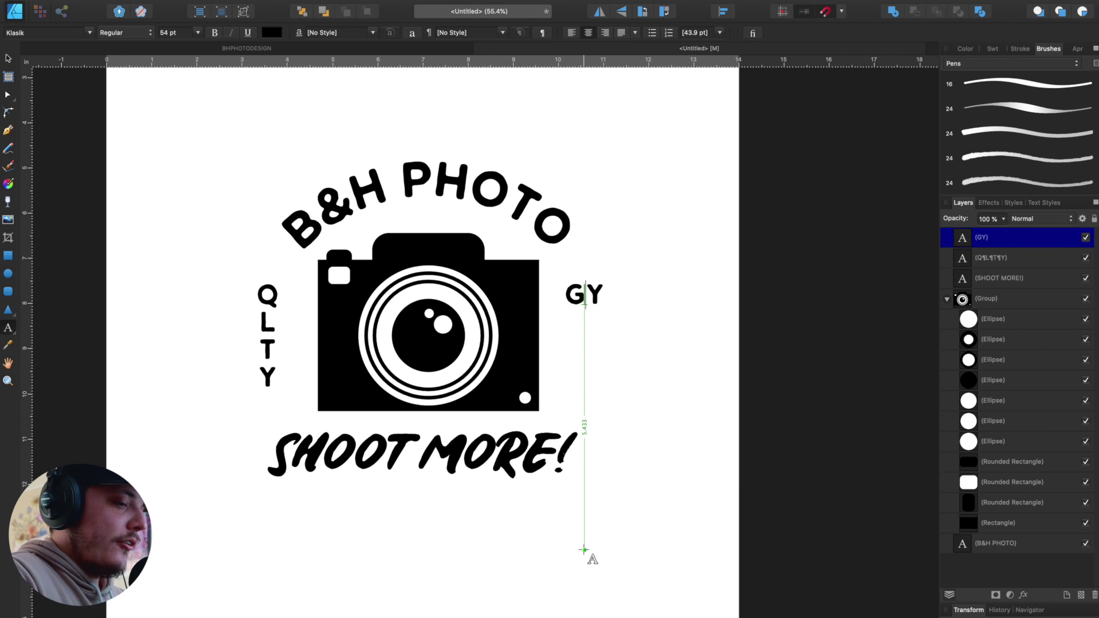
{"action": "key", "text": "BackSpace"}
{"action": "key", "text": "Return"}
{"action": "type", "text": "E"}
{"action": "key", "text": "Return"}
{"action": "type", "text": "A"}
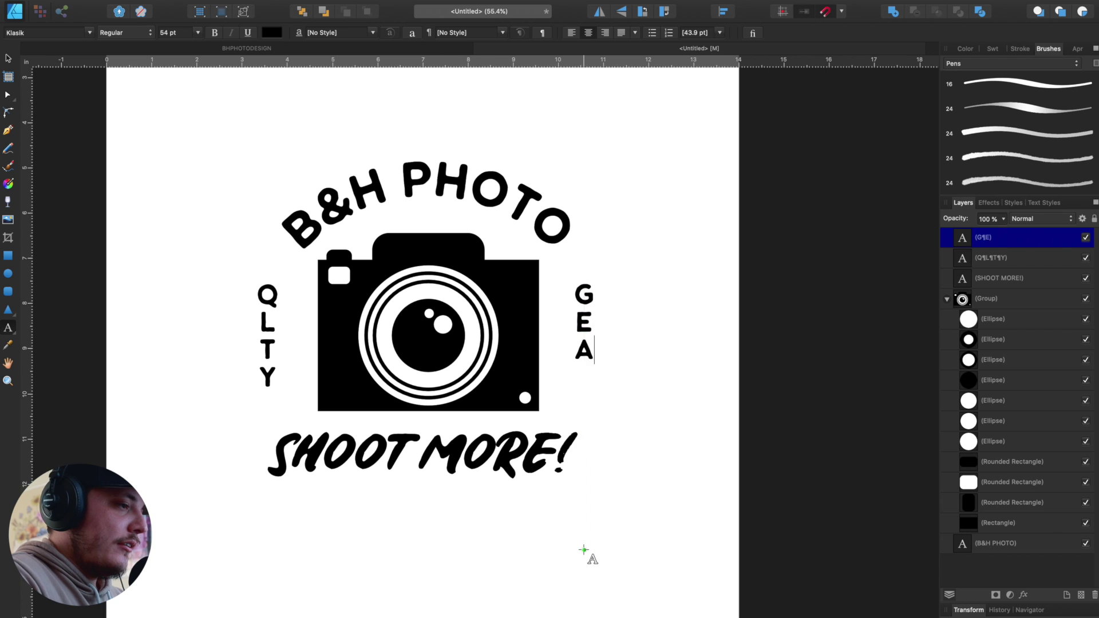
{"action": "key", "text": "Return"}
{"action": "type", "text": "R"}
{"action": "key", "text": "Escape"}
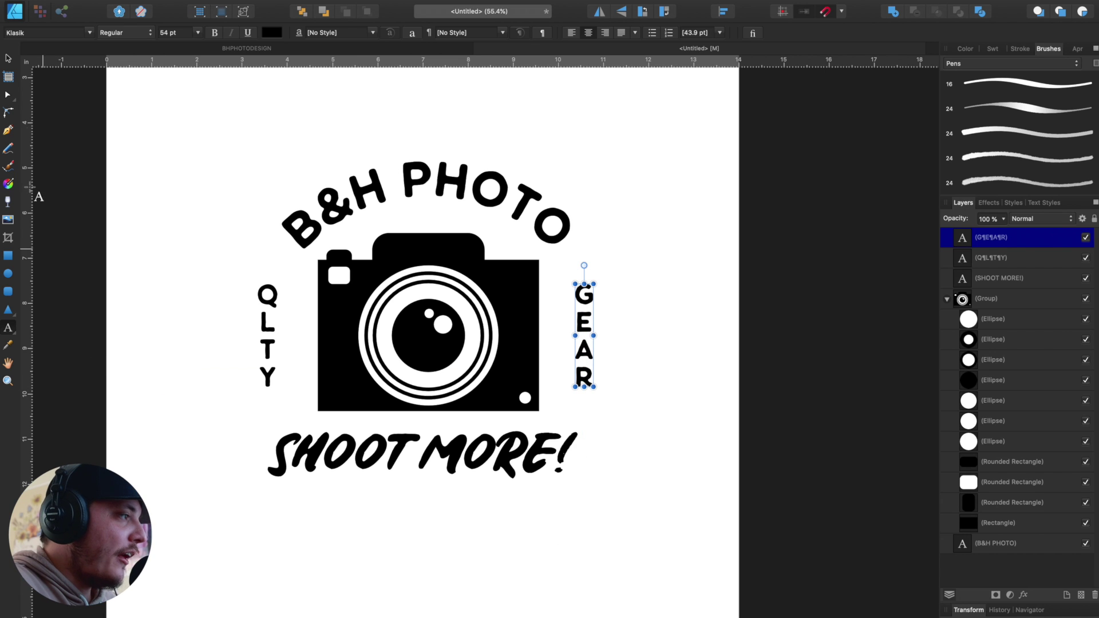
Nudge the vertical QLTY text toward the camera and draw a text-height vertical line with a 6 pt stroke along its outer side.
{"action": "left_click", "coordinate": [5, 64]}
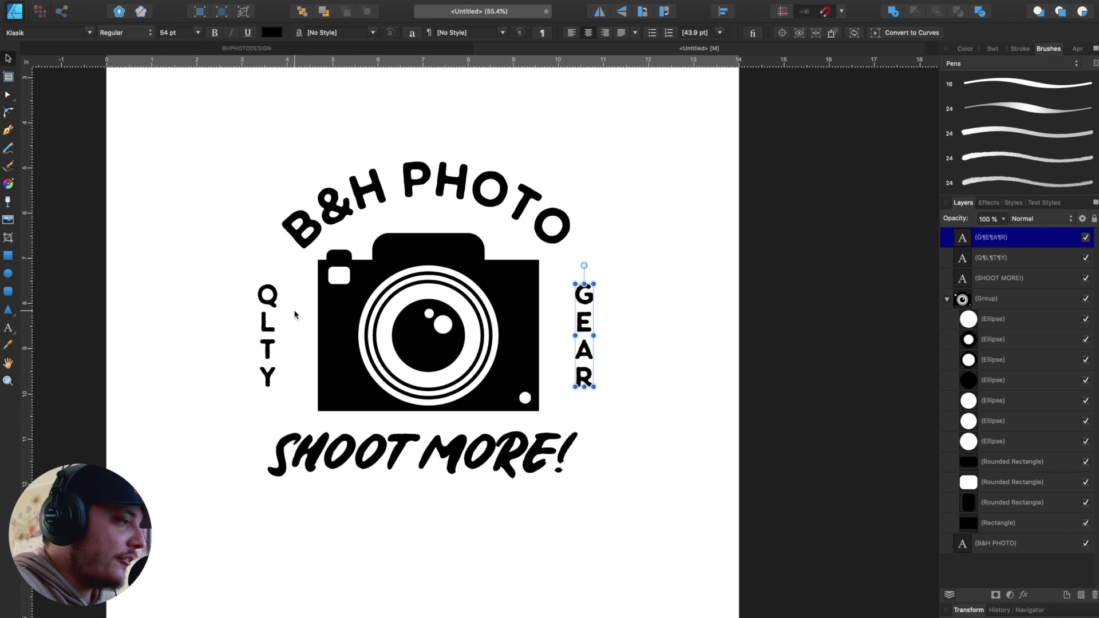
{"action": "left_click_drag", "start_coordinate": [269, 325], "coordinate": [276, 325]}
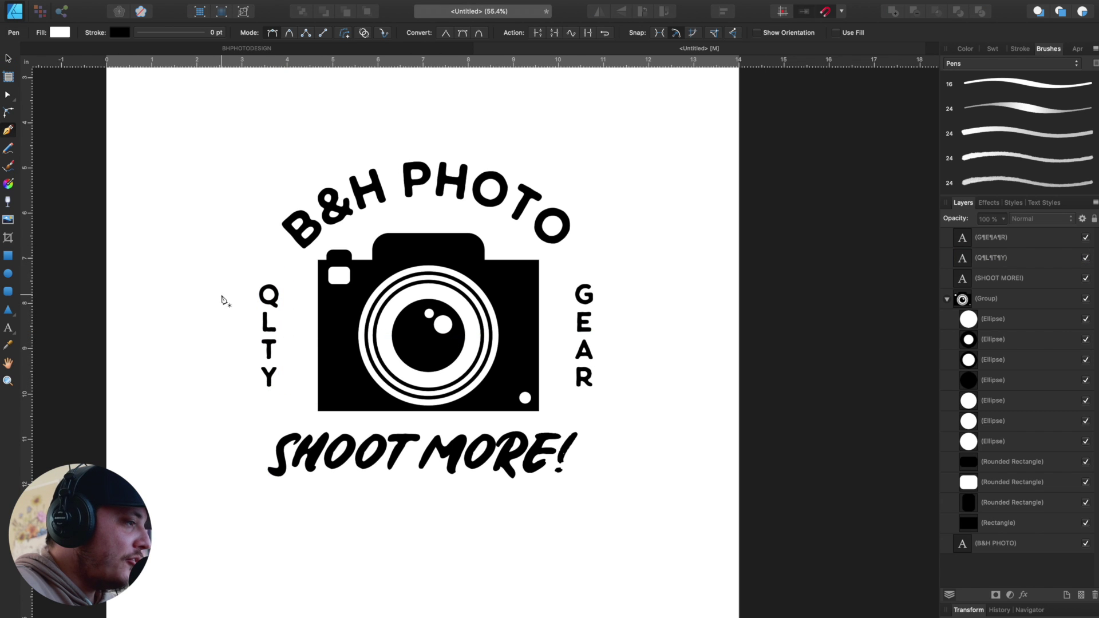
{"action": "left_click", "coordinate": [247, 284]}
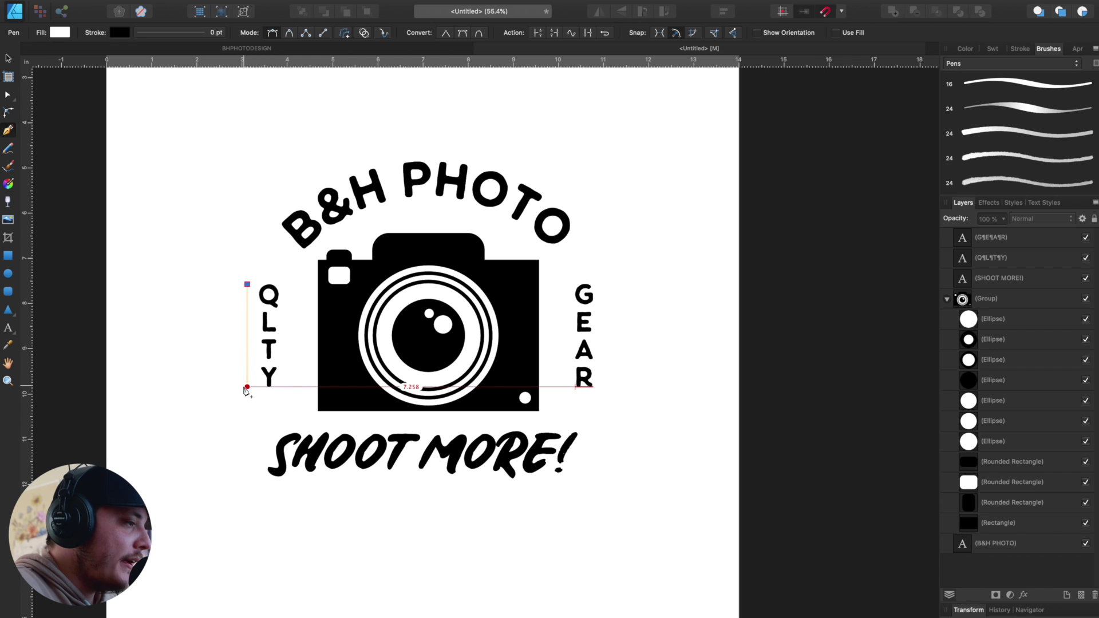
{"action": "left_click", "coordinate": [247, 387]}
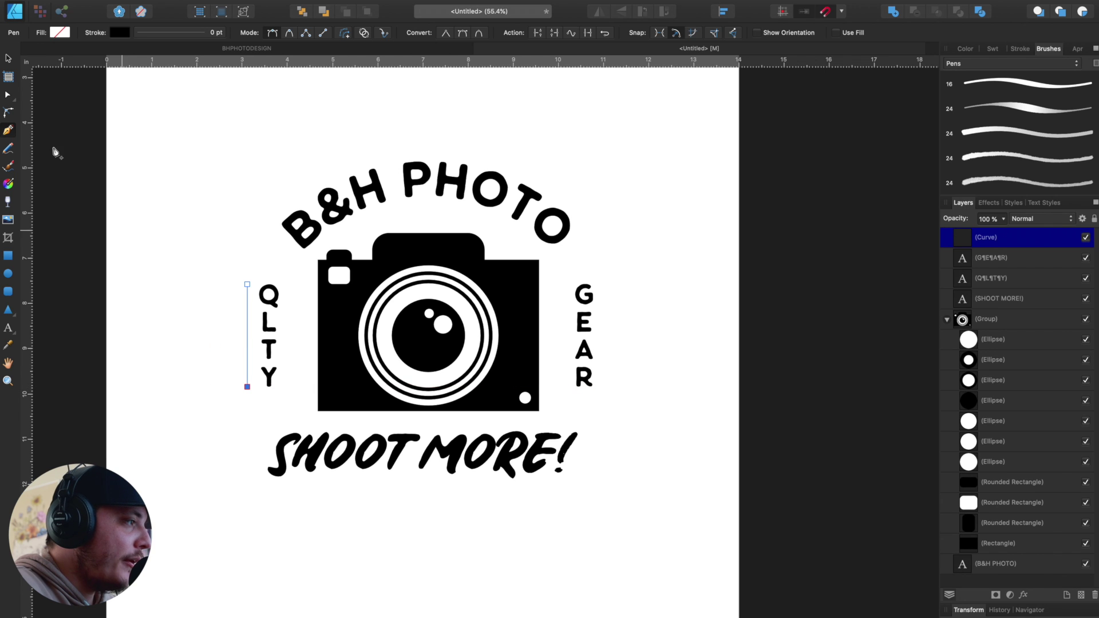
{"action": "left_click", "coordinate": [178, 36]}
{"action": "left_click_drag", "start_coordinate": [136, 72], "coordinate": [160, 74]}
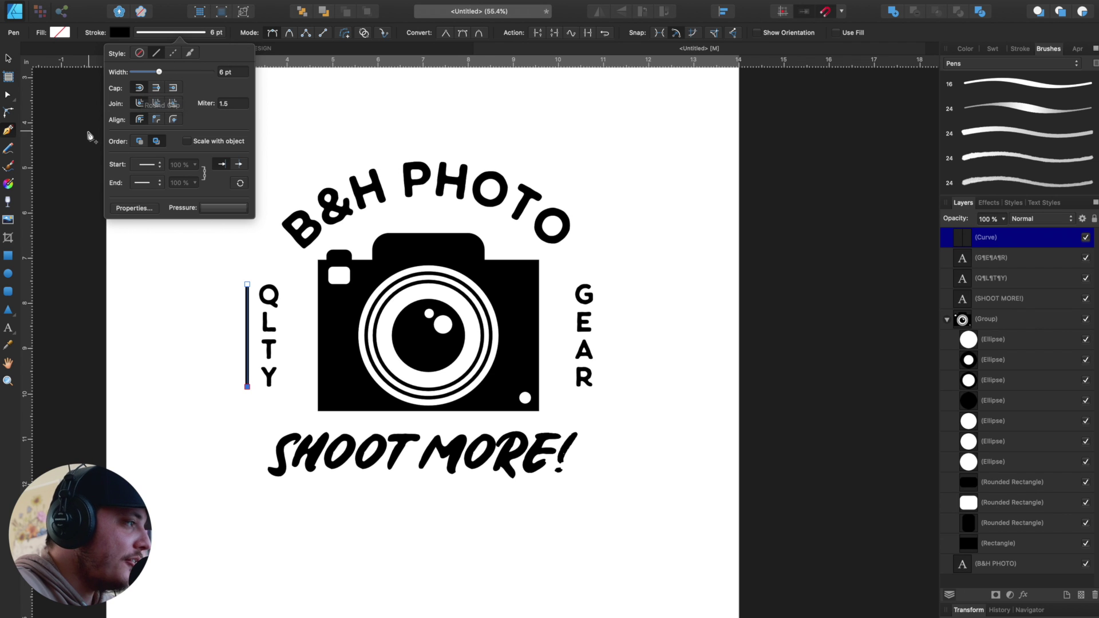
{"action": "key", "text": "v"}
{"action": "left_click", "coordinate": [125, 260]}
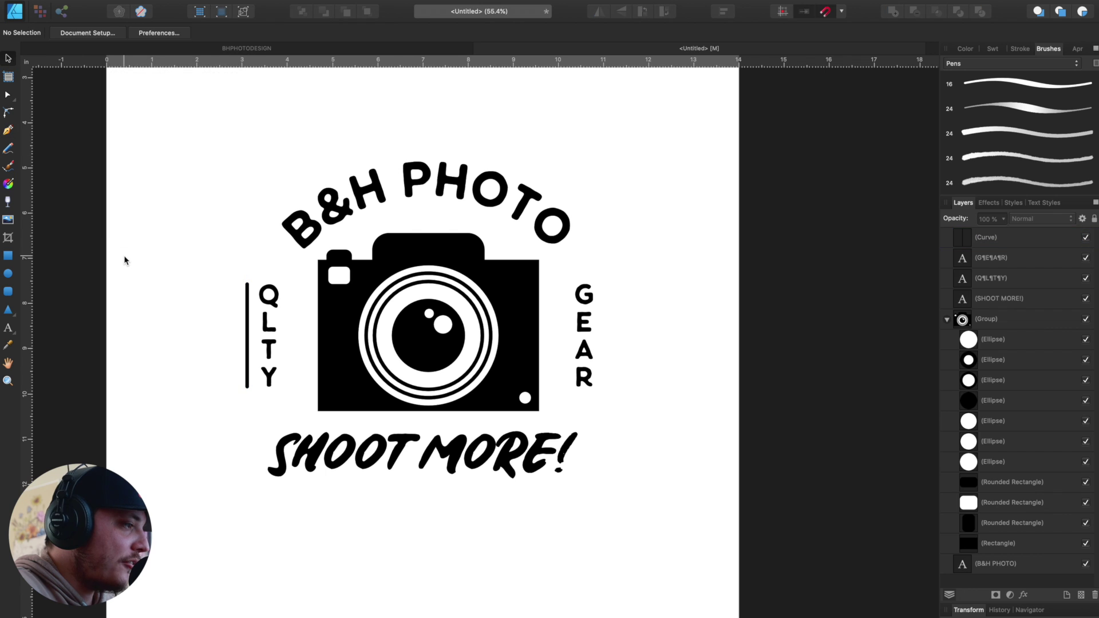
Duplicate the vertical line to the other side of the QLTY text and center the text between both lines.
{"action": "left_click", "coordinate": [247, 332]}
{"action": "left_click_drag", "start_coordinate": [247, 332], "coordinate": [287, 331]}
{"action": "left_click", "coordinate": [269, 327]}
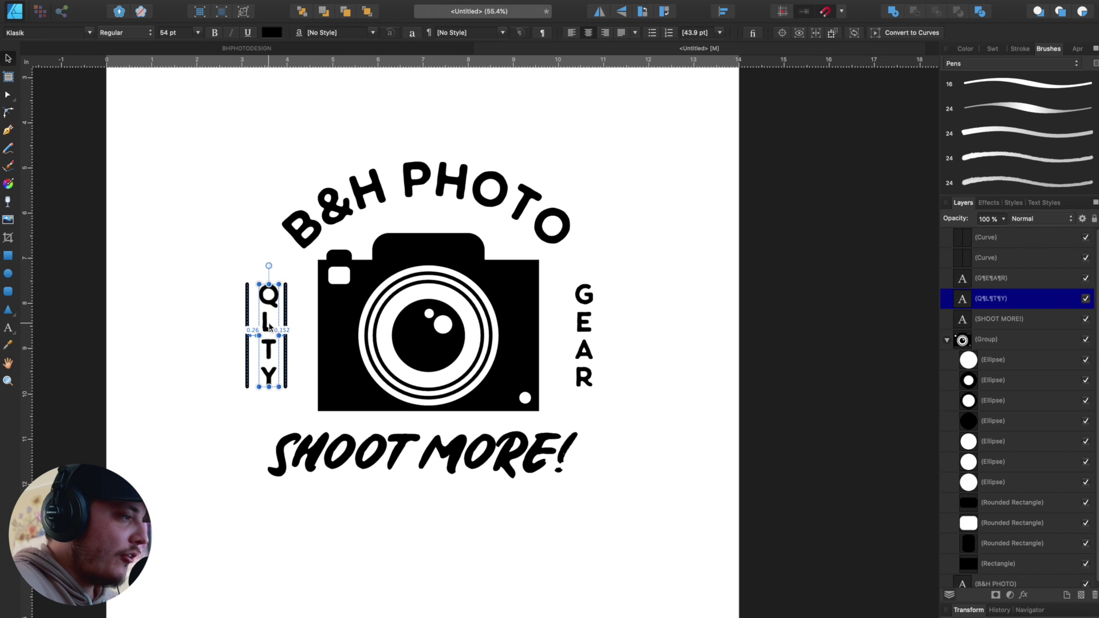
{"action": "left_click_drag", "start_coordinate": [269, 325], "coordinate": [265, 319]}
{"action": "left_click", "coordinate": [207, 297]}
{"action": "left_click", "coordinate": [204, 303]}
Duplicate the two QLTY lines as a group around the GEAR text and center GEAR between them.
{"action": "left_click", "coordinate": [247, 310]}
{"action": "left_click", "coordinate": [286, 312], "text": "shift"}
{"action": "key", "text": "super+g"}
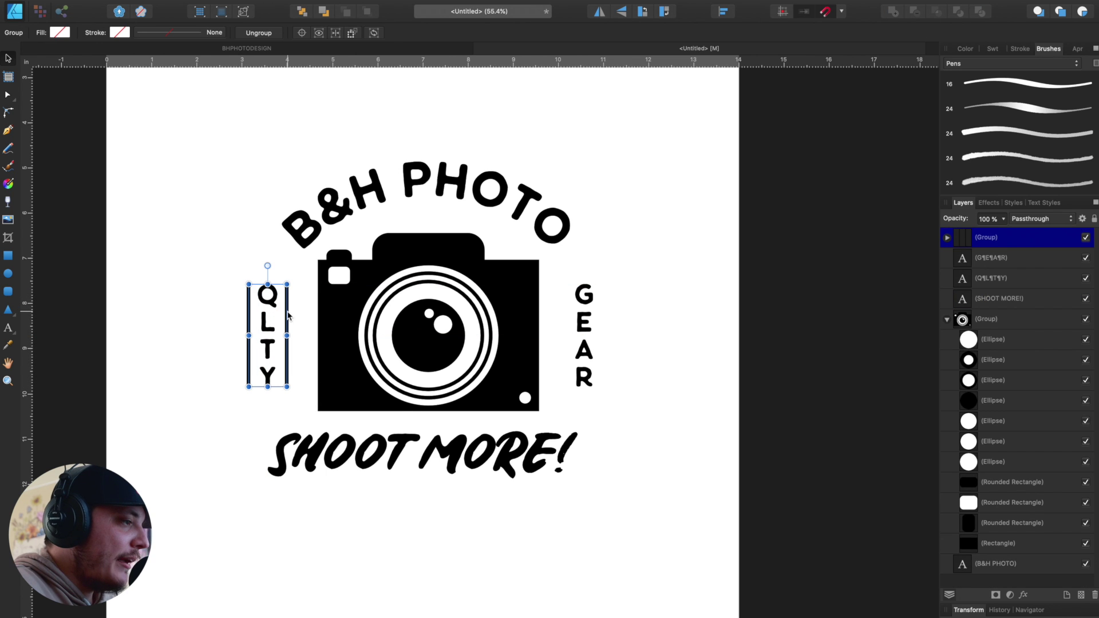
{"action": "left_click_drag", "start_coordinate": [287, 314], "coordinate": [607, 298]}
{"action": "left_click", "coordinate": [612, 308]}
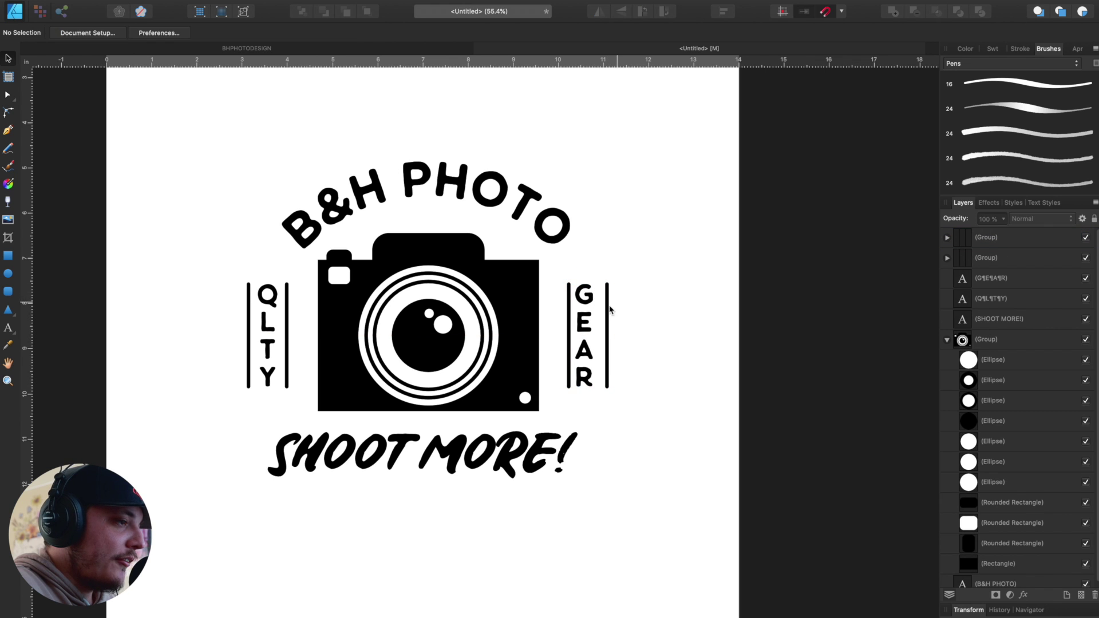
{"action": "left_click", "coordinate": [592, 321]}
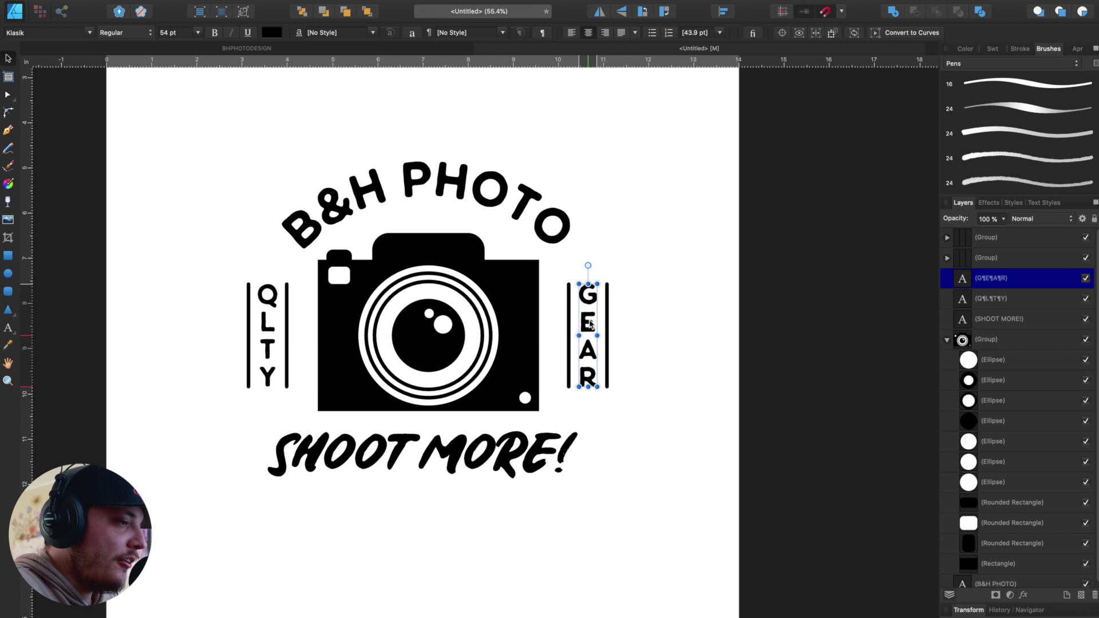
{"action": "left_click", "coordinate": [658, 314]}
Group the QLTY and GEAR texts with their line pairs and center that group horizontally on the page.
{"action": "double_click", "coordinate": [608, 321]}
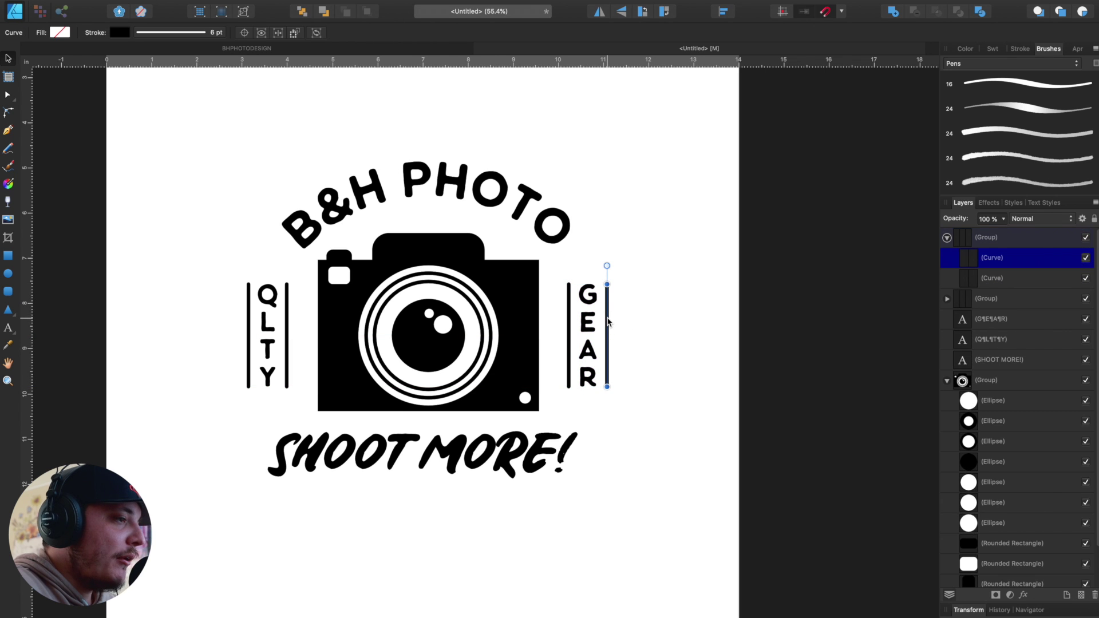
{"action": "left_click", "coordinate": [631, 315]}
{"action": "left_click", "coordinate": [606, 316]}
{"action": "left_click", "coordinate": [607, 318]}
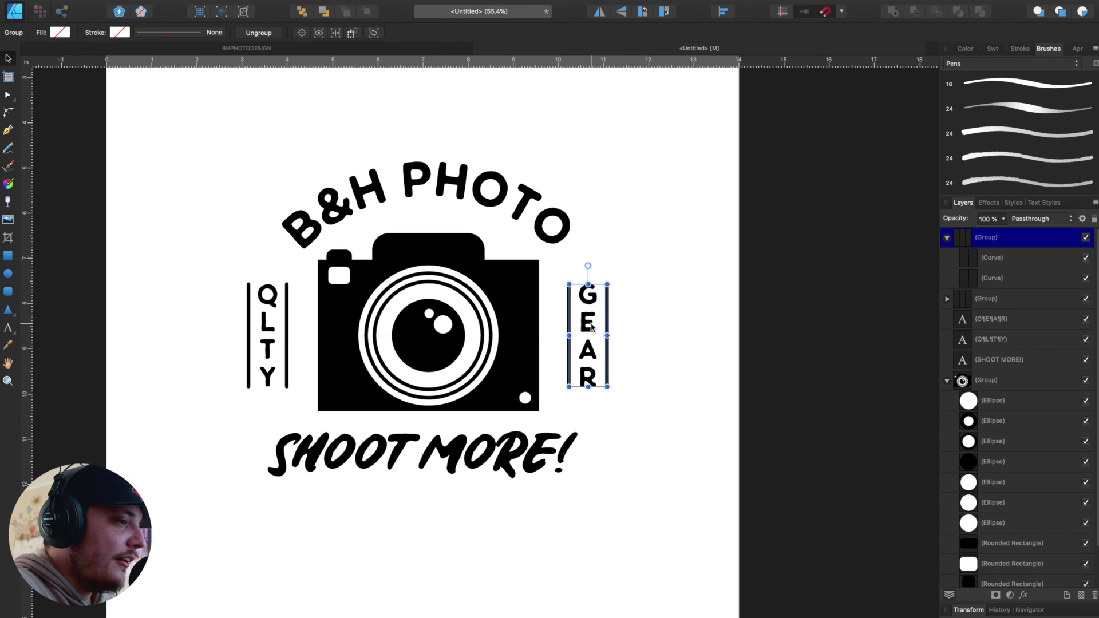
{"action": "left_click", "coordinate": [591, 327], "text": "shift"}
{"action": "left_click", "coordinate": [269, 339], "text": "shift"}
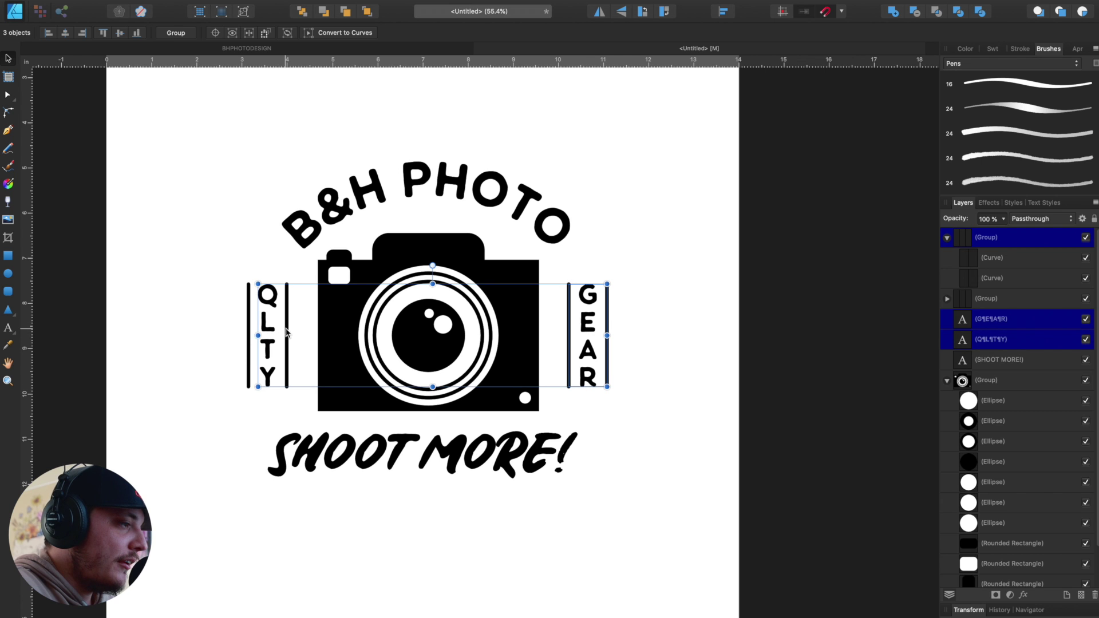
{"action": "key", "text": "super+g"}
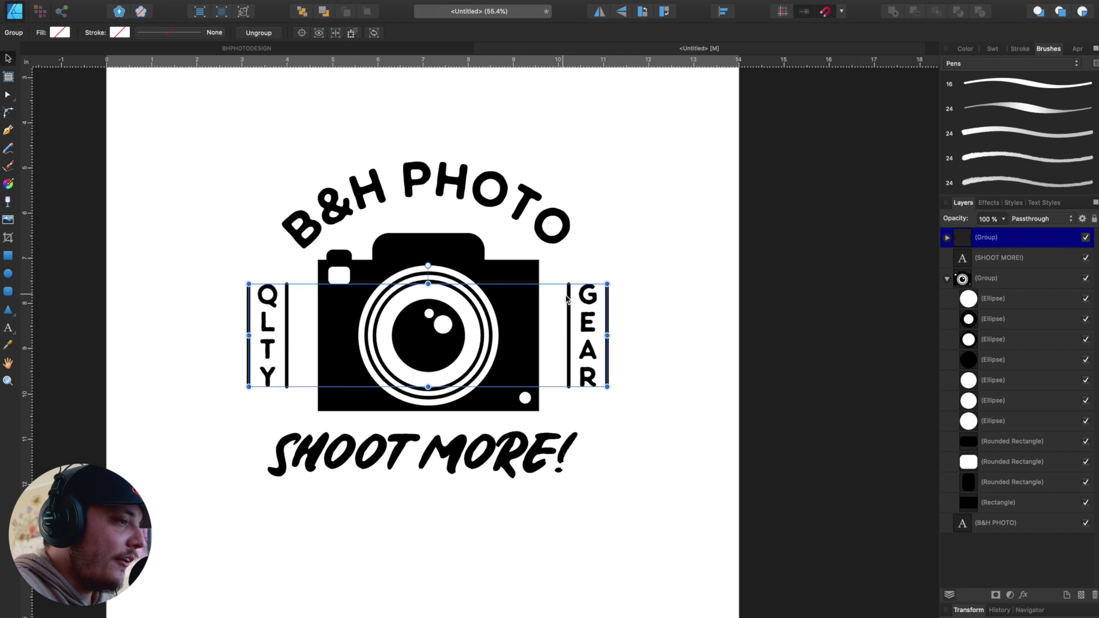
{"action": "left_click", "coordinate": [723, 11]}
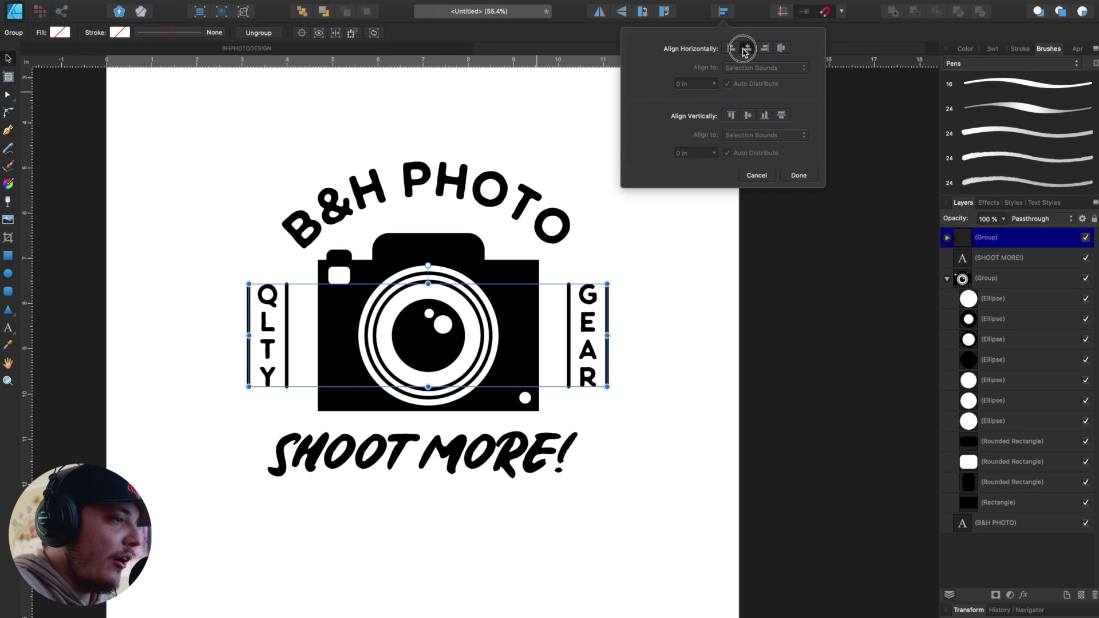
{"action": "left_click", "coordinate": [748, 50]}
{"action": "left_click", "coordinate": [731, 363]}
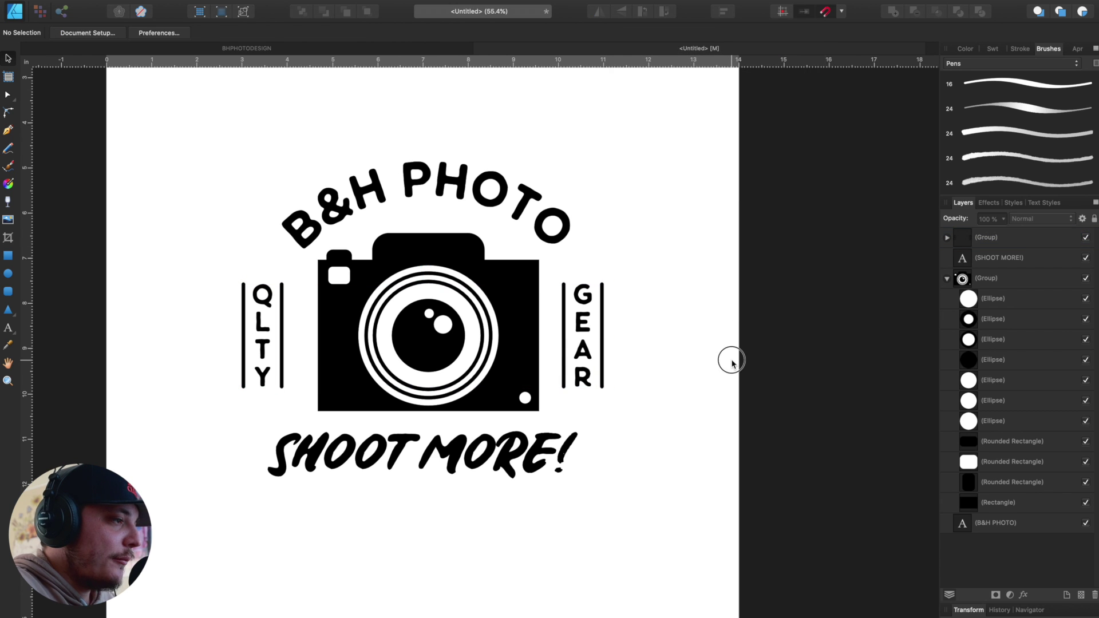
Thicken the strokes of the vertical lines flanking the QLTY text.
{"action": "left_click", "coordinate": [585, 323]}
{"action": "scroll", "coordinate": [205, 299], "scroll_direction": "up", "scroll_amount": 5}
{"action": "double_click", "coordinate": [282, 308]}
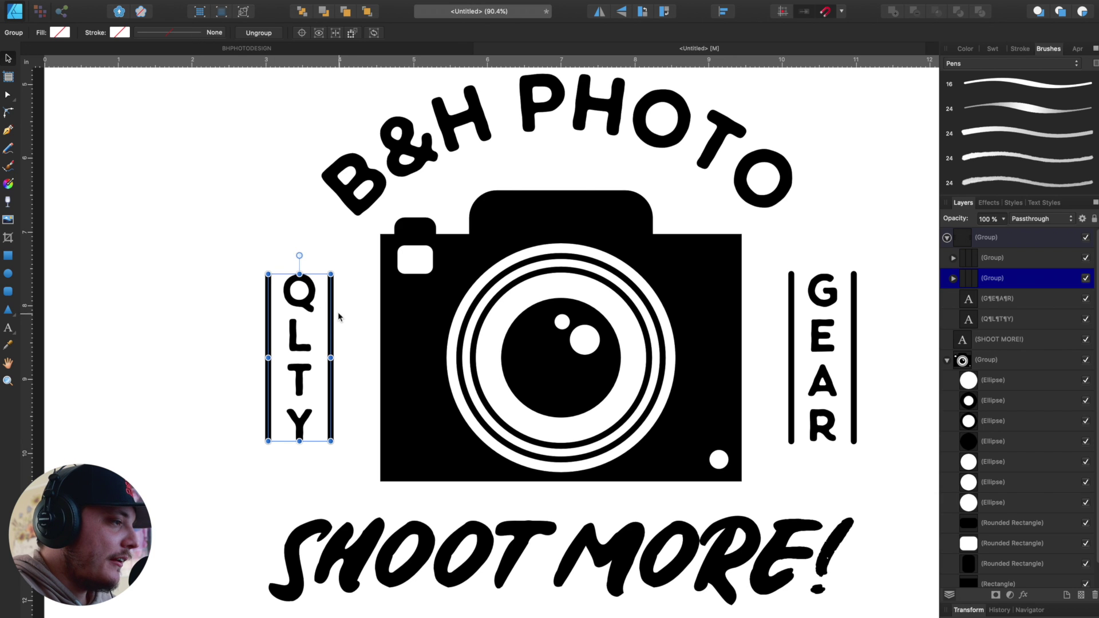
{"action": "double_click", "coordinate": [333, 309]}
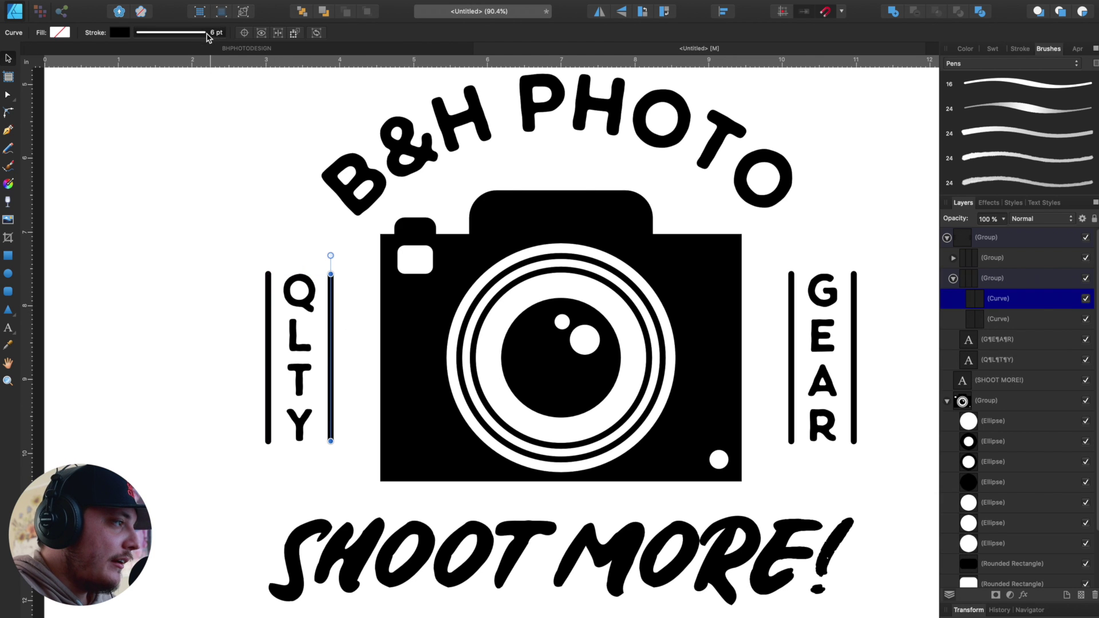
{"action": "left_click", "coordinate": [180, 33]}
{"action": "left_click_drag", "start_coordinate": [158, 72], "coordinate": [162, 72]}
{"action": "left_click", "coordinate": [264, 312]}
{"action": "left_click", "coordinate": [268, 311]}
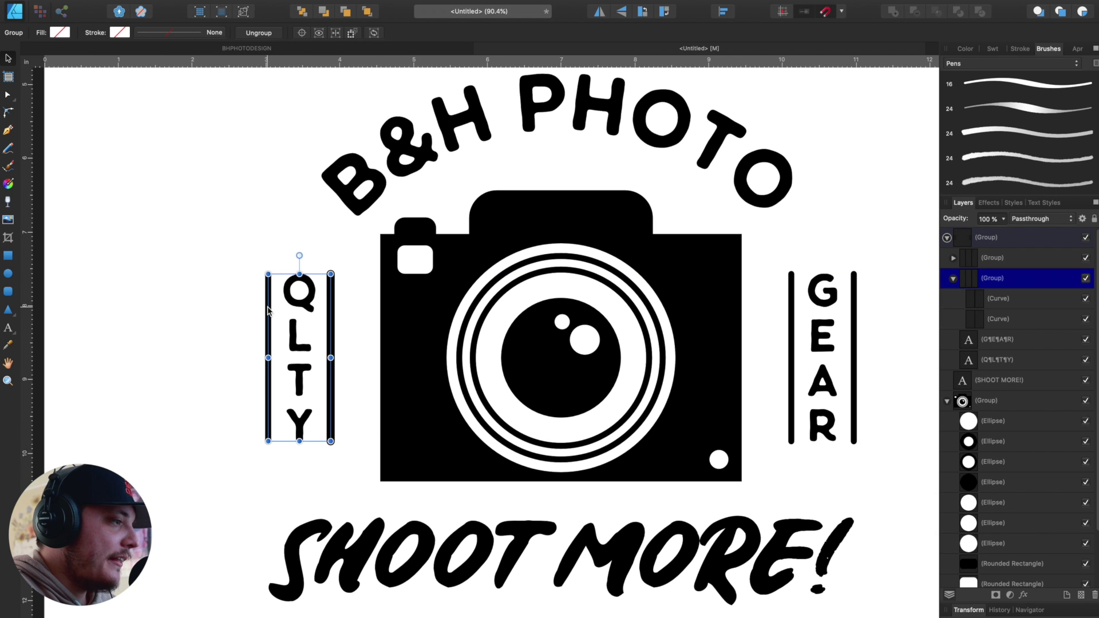
{"action": "double_click", "coordinate": [267, 309]}
Center the whole grouped camera design horizontally on the page.
{"action": "left_click", "coordinate": [748, 48]}
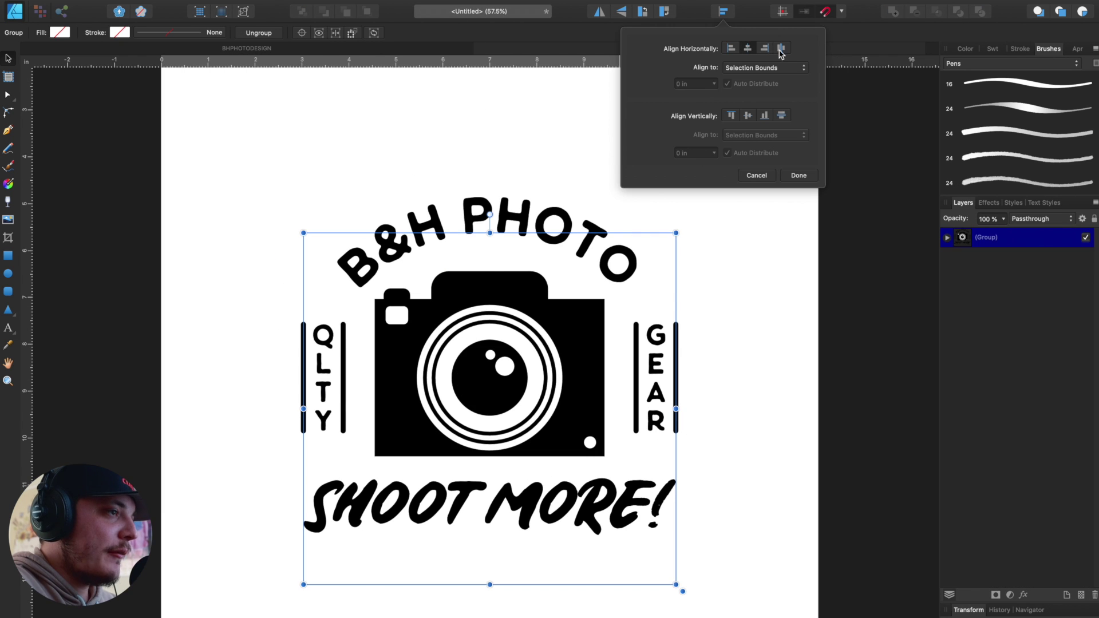
{"action": "left_click", "coordinate": [761, 207]}
{"action": "left_click_drag", "start_coordinate": [773, 247], "coordinate": [711, 227]}
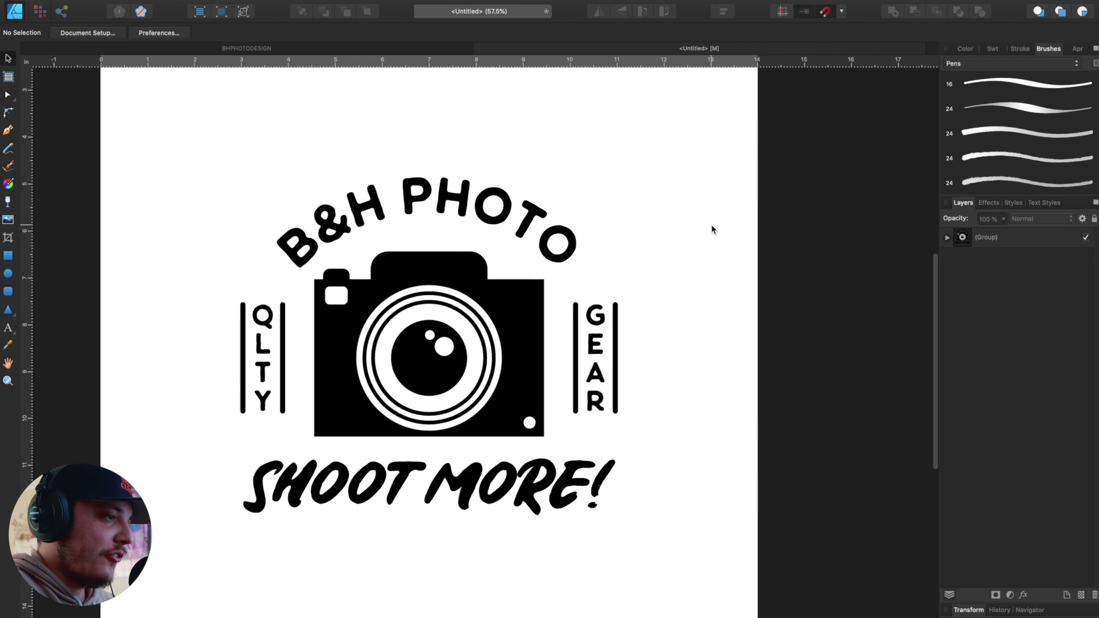
{"action": "scroll", "coordinate": [711, 225], "scroll_direction": "down", "scroll_amount": 3}
{"action": "scroll", "coordinate": [712, 229], "scroll_direction": "up", "scroll_amount": 2}
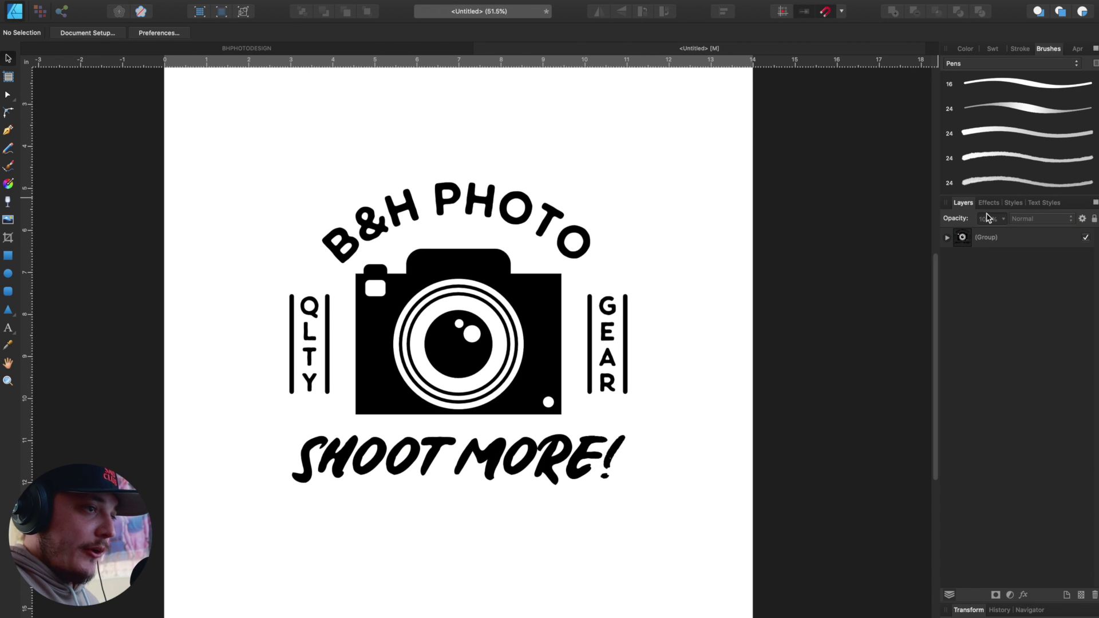
Rename the design's group to "DESIGN" and add a mask layer to it, with the mask selected.
{"action": "double_click", "coordinate": [994, 238]}
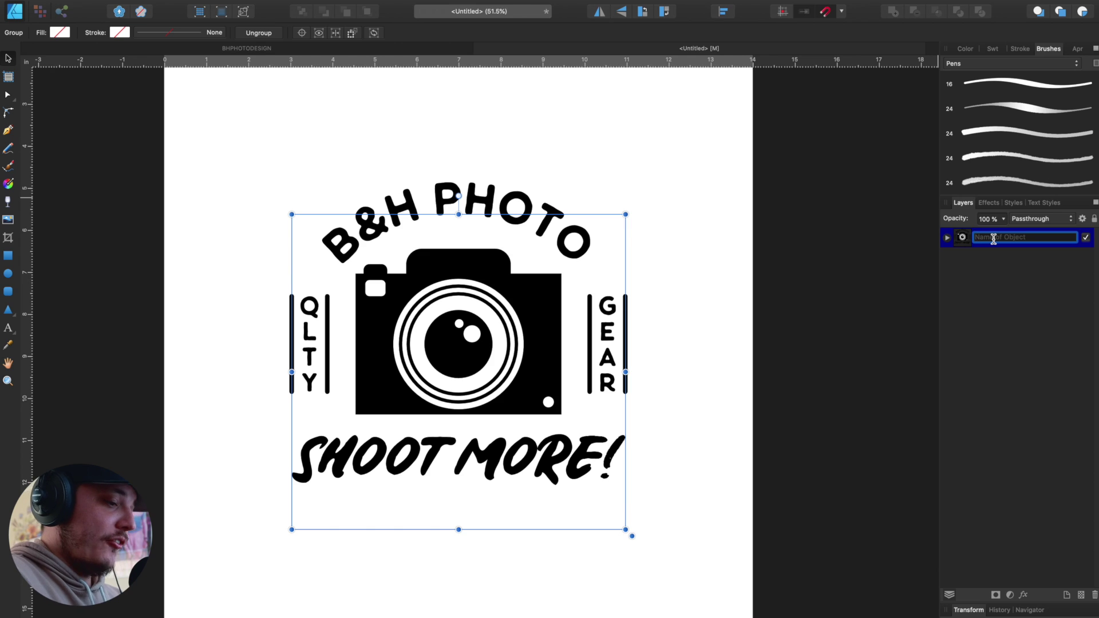
{"action": "type", "text": "DESIGN"}
{"action": "key", "text": "Return"}
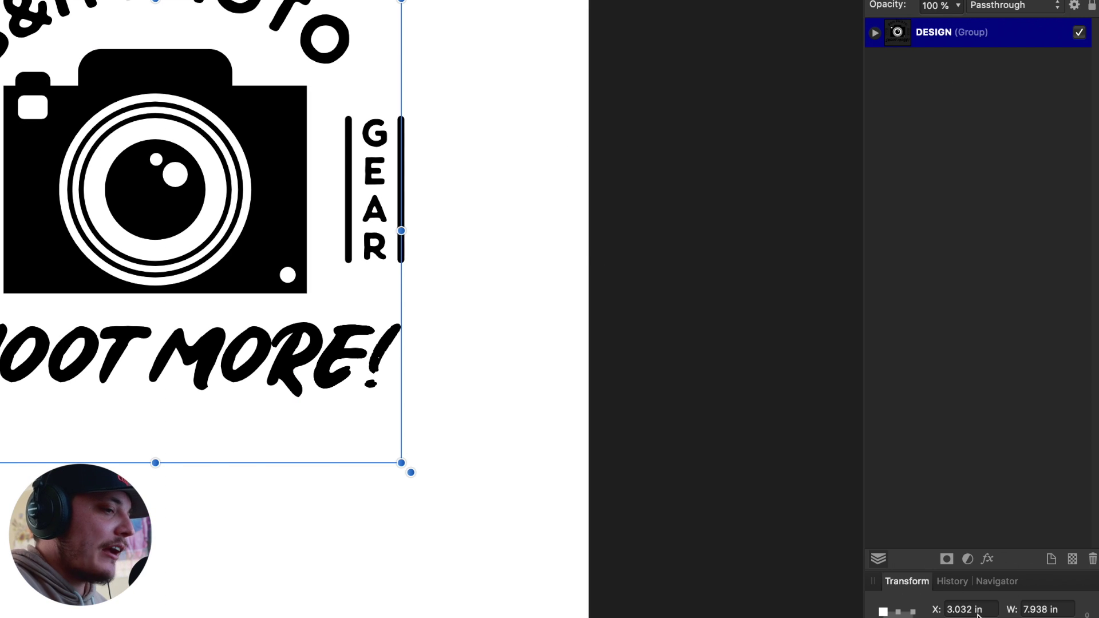
{"action": "left_click", "coordinate": [946, 559]}
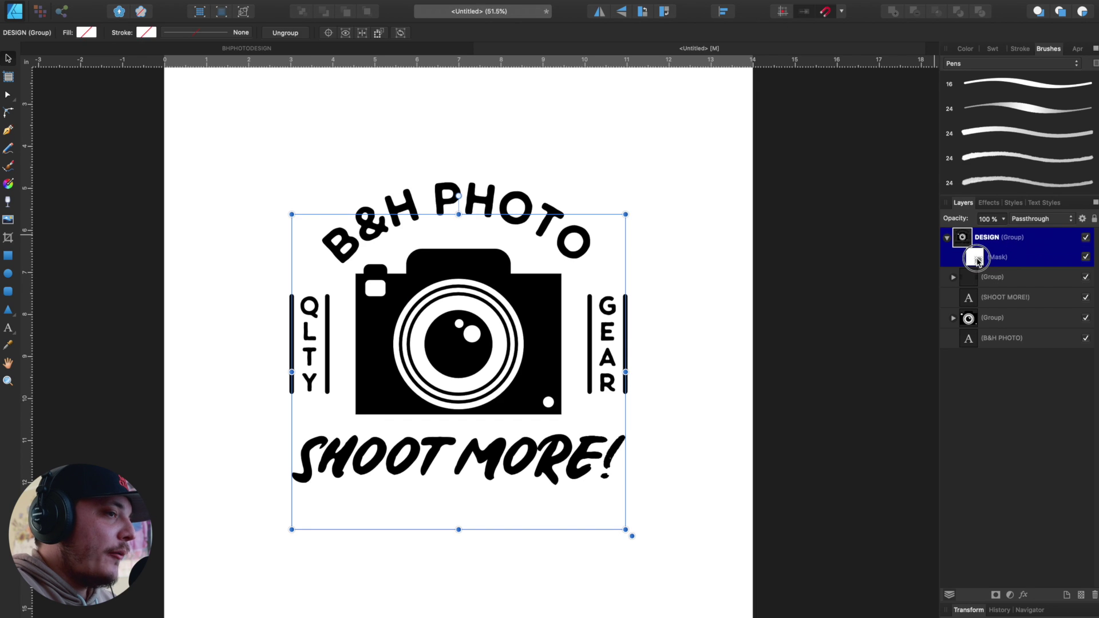
{"action": "left_click", "coordinate": [979, 261]}
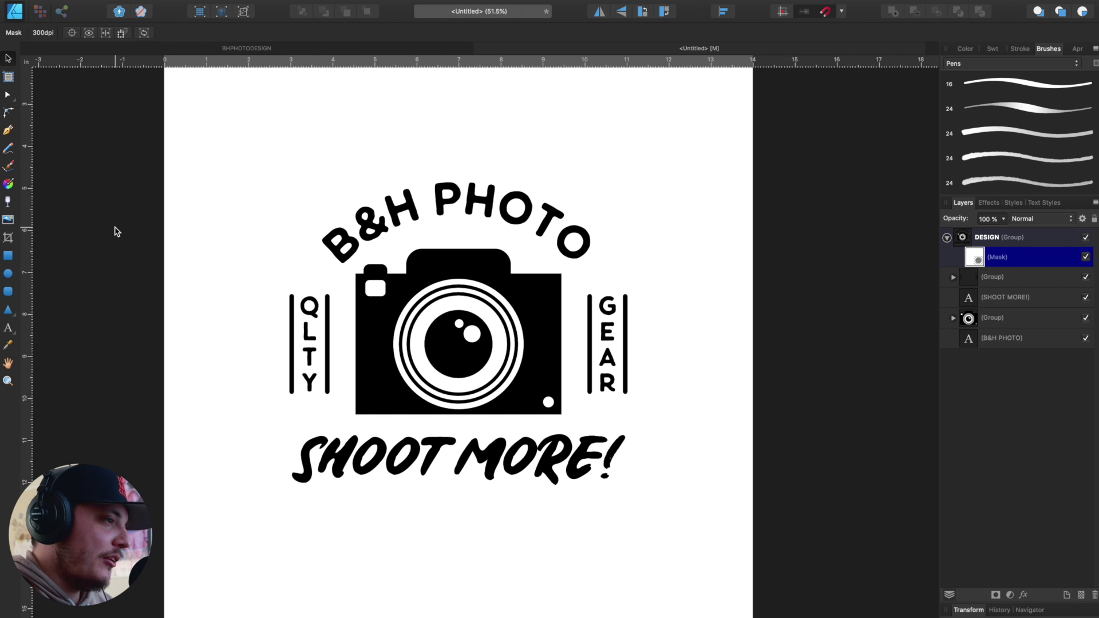
Ready the Paint Brush in the Pixel Persona with the Cardboard_v1 texture brush at 2892.8 px, covering the masked design.
{"action": "left_click", "coordinate": [40, 11]}
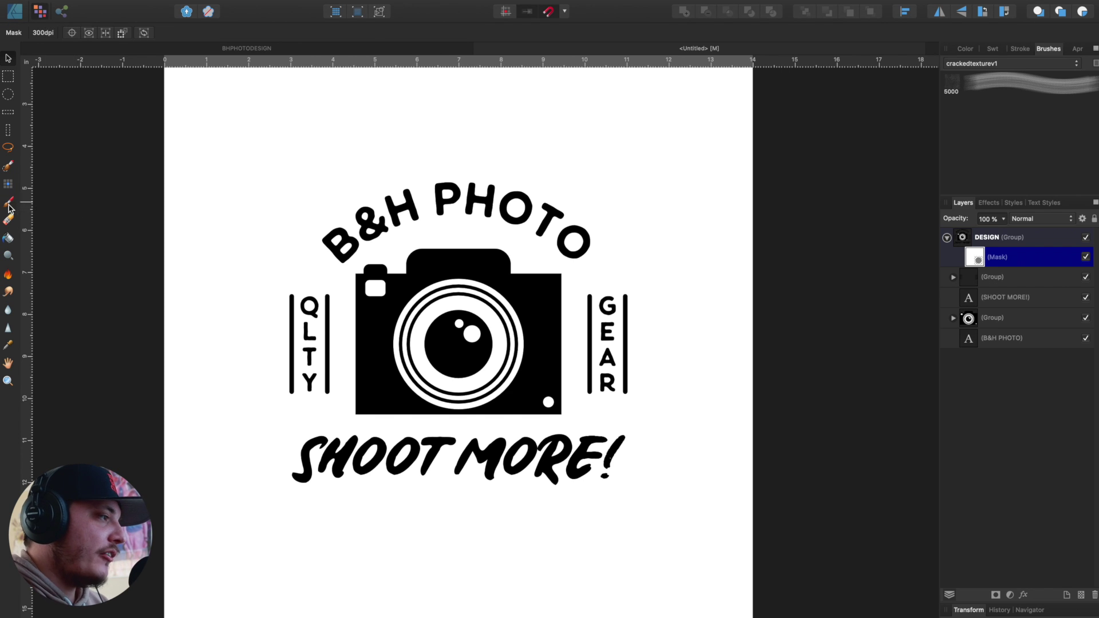
{"action": "left_click", "coordinate": [8, 201]}
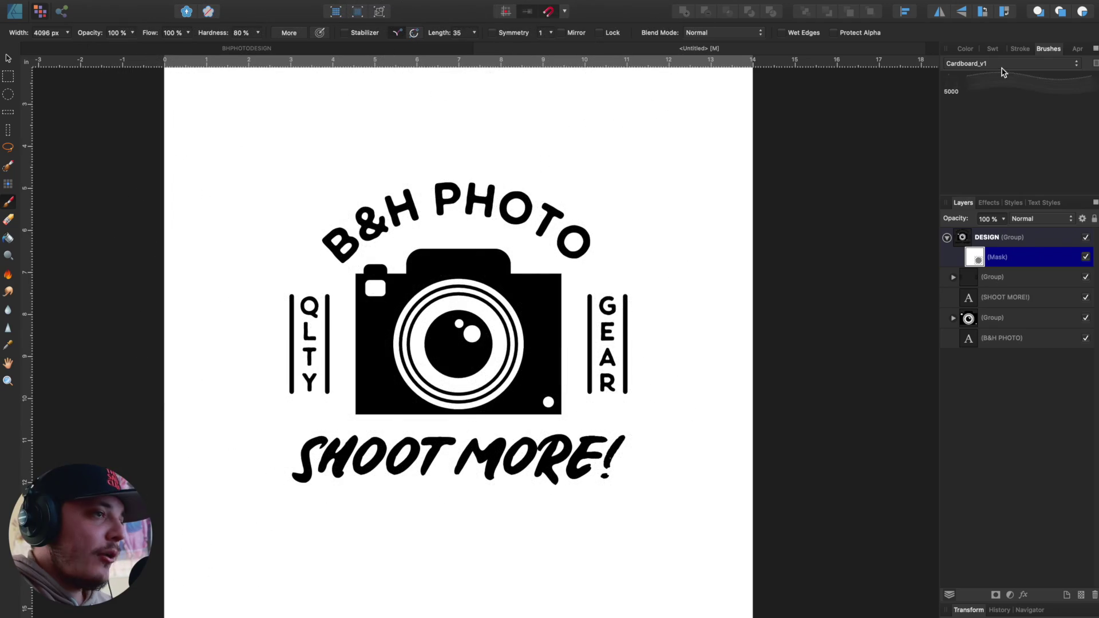
{"action": "left_click", "coordinate": [998, 86]}
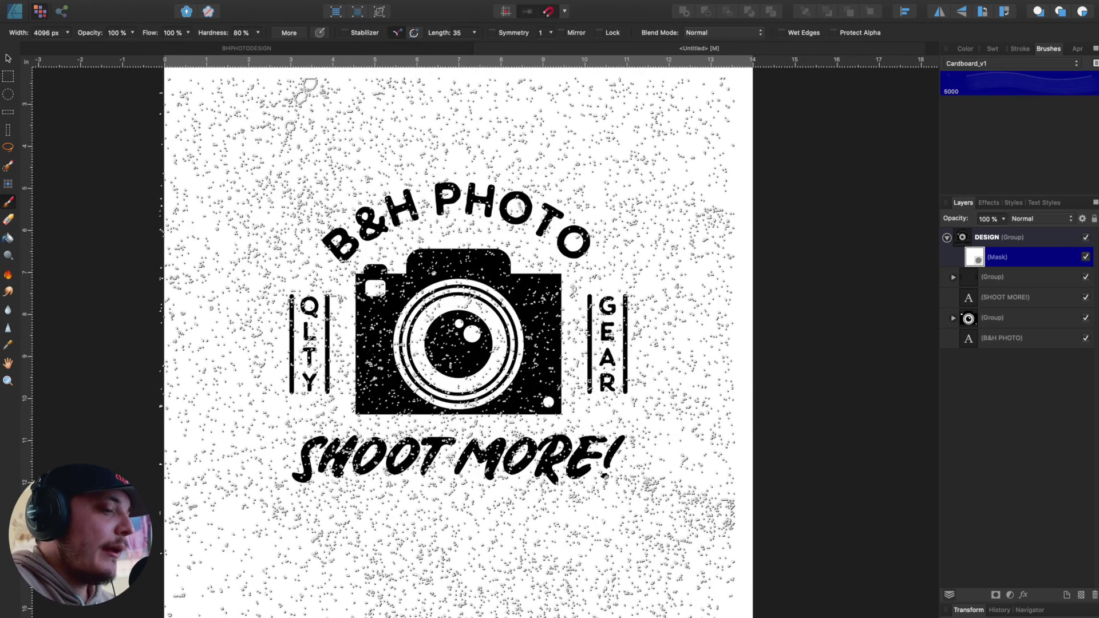
{"action": "key", "text": "bracketleft"}
{"action": "key", "text": "bracketleft"}
{"action": "key", "text": "bracketleft"}
{"action": "key", "text": "bracketleft"}
{"action": "key", "text": "bracketleft"}
{"action": "key", "text": "bracketleft"}
{"action": "key", "text": "bracketleft"}
{"action": "key", "text": "bracketleft"}
{"action": "key", "text": "bracketleft"}
{"action": "key", "text": "bracketleft"}
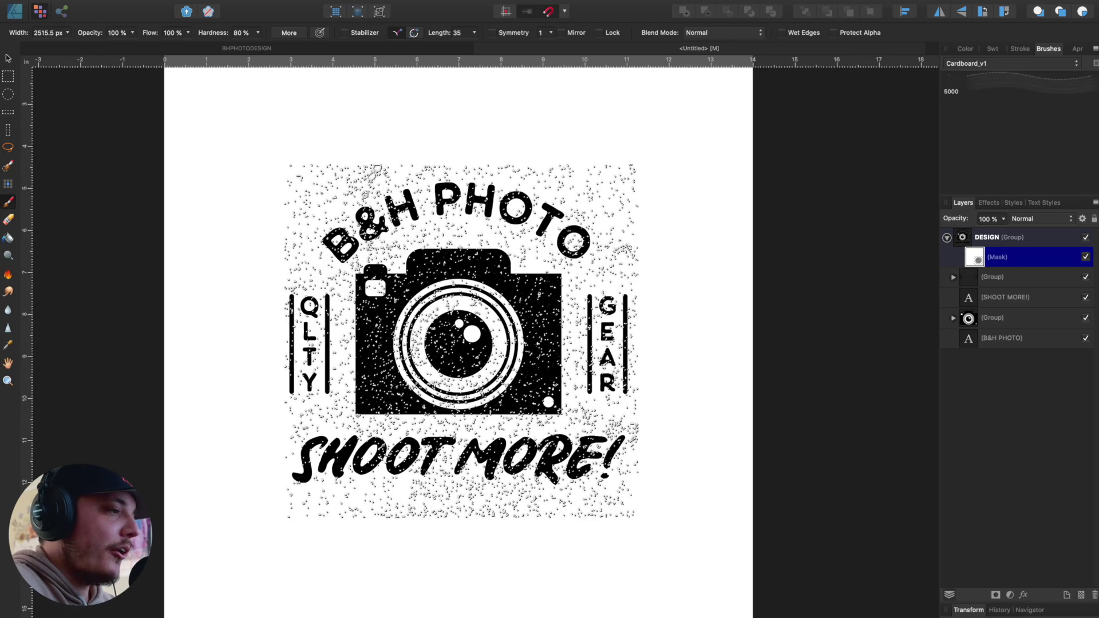
{"action": "key", "text": "bracketright"}
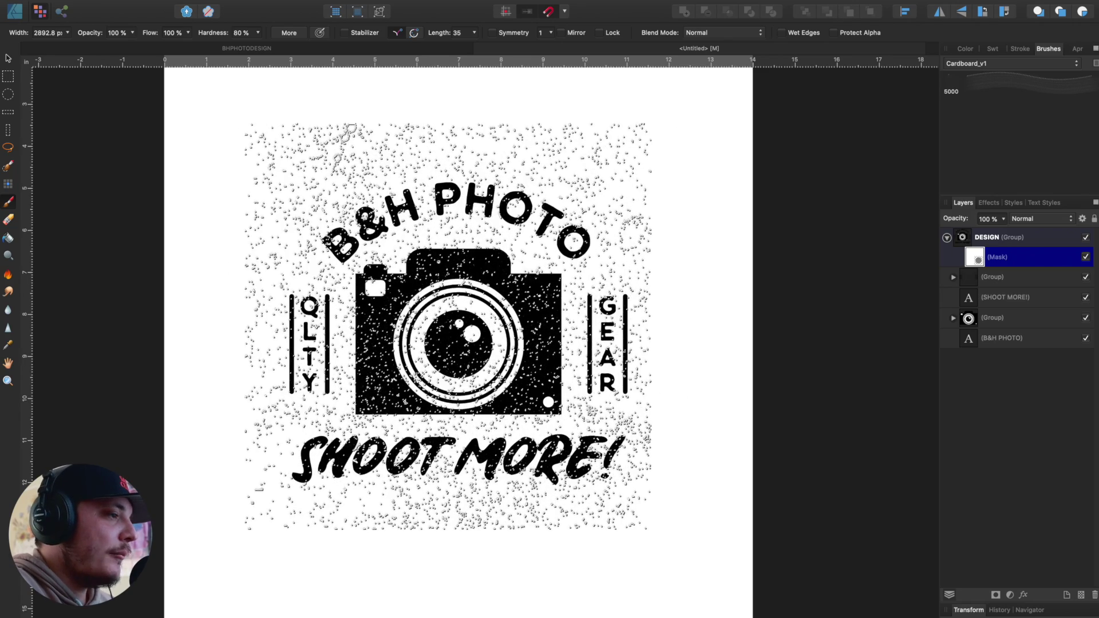